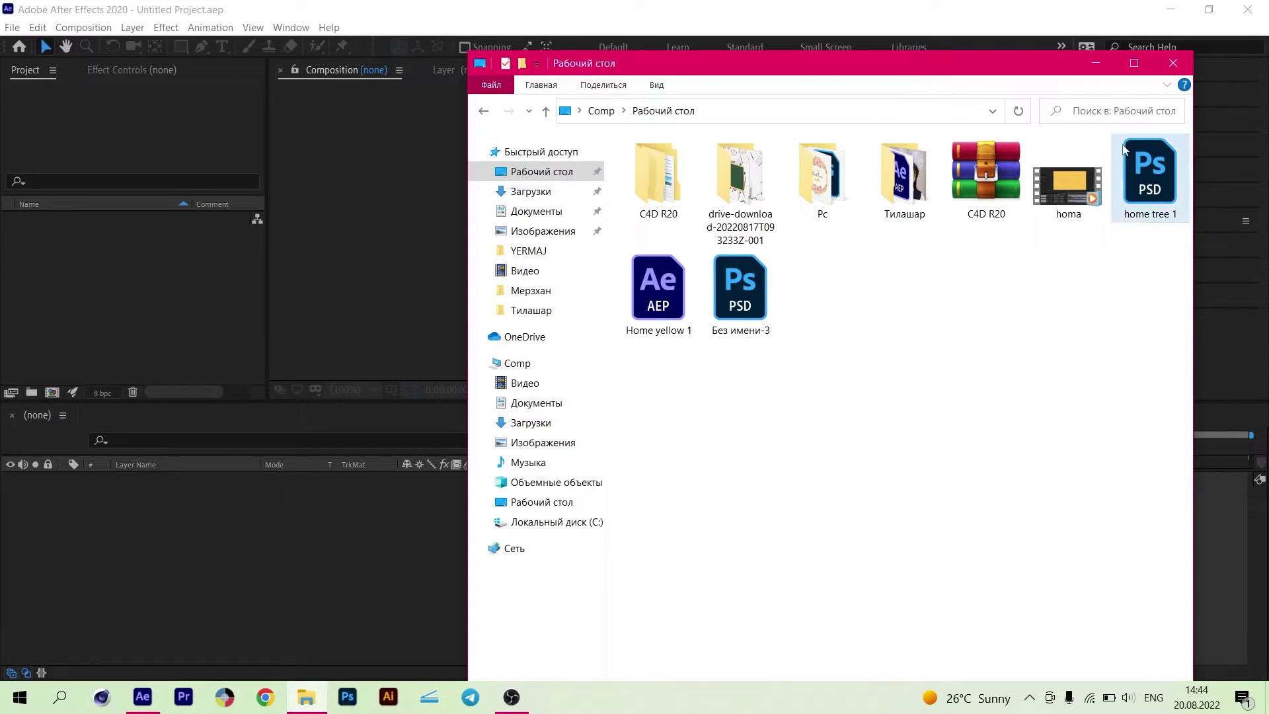
- Import home tree 1.psd as a composition with layer styles merged into footage, and open the home tree 1 composition
drag(1150, 173, 144, 549)
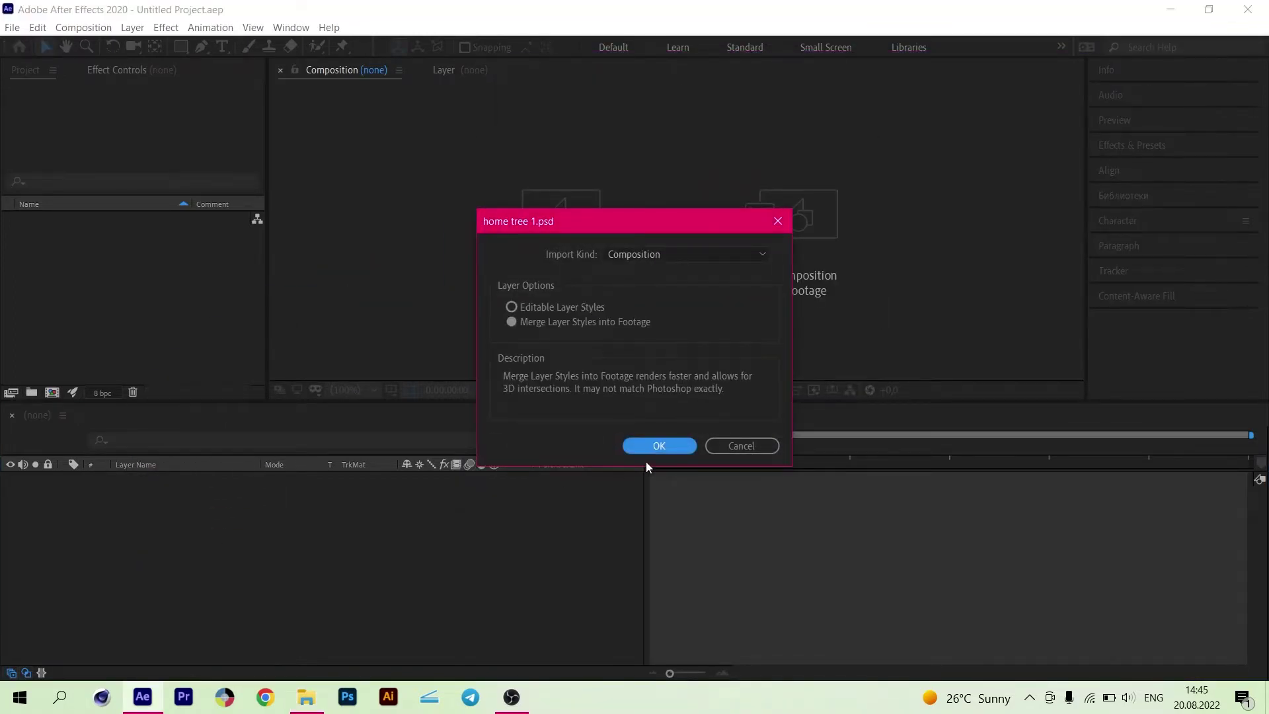
click(659, 445)
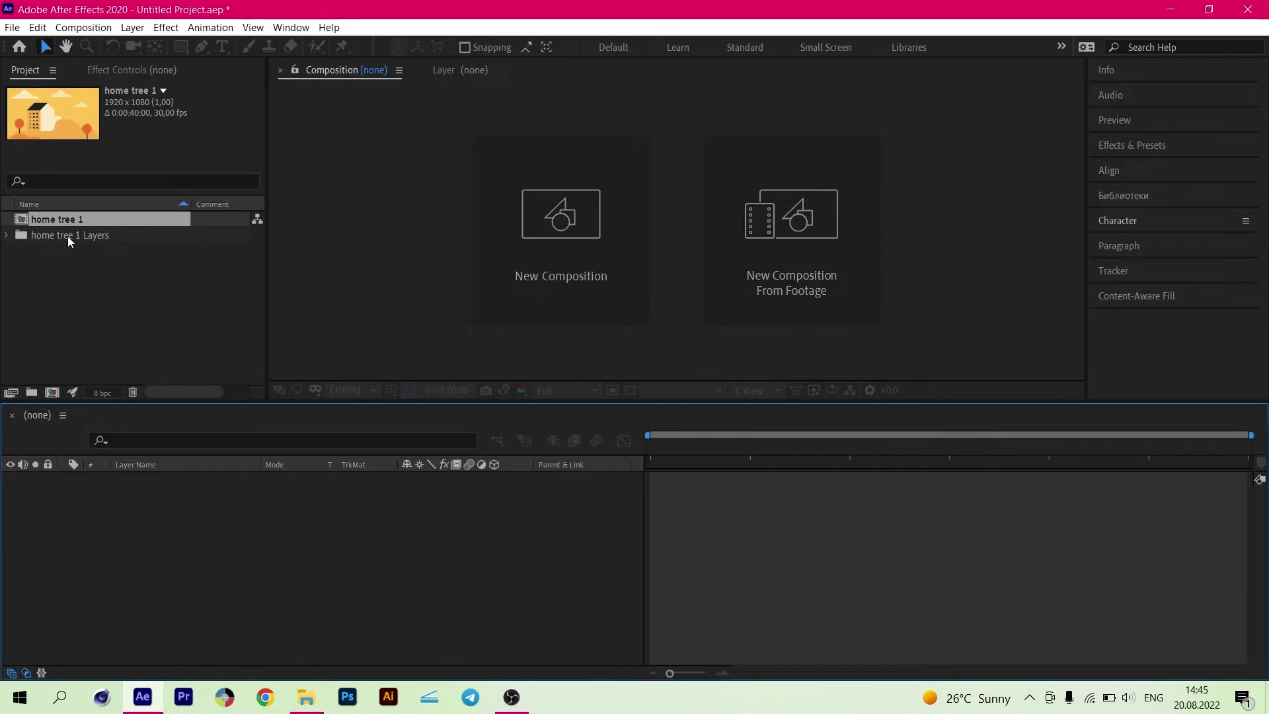
double_click(48, 217)
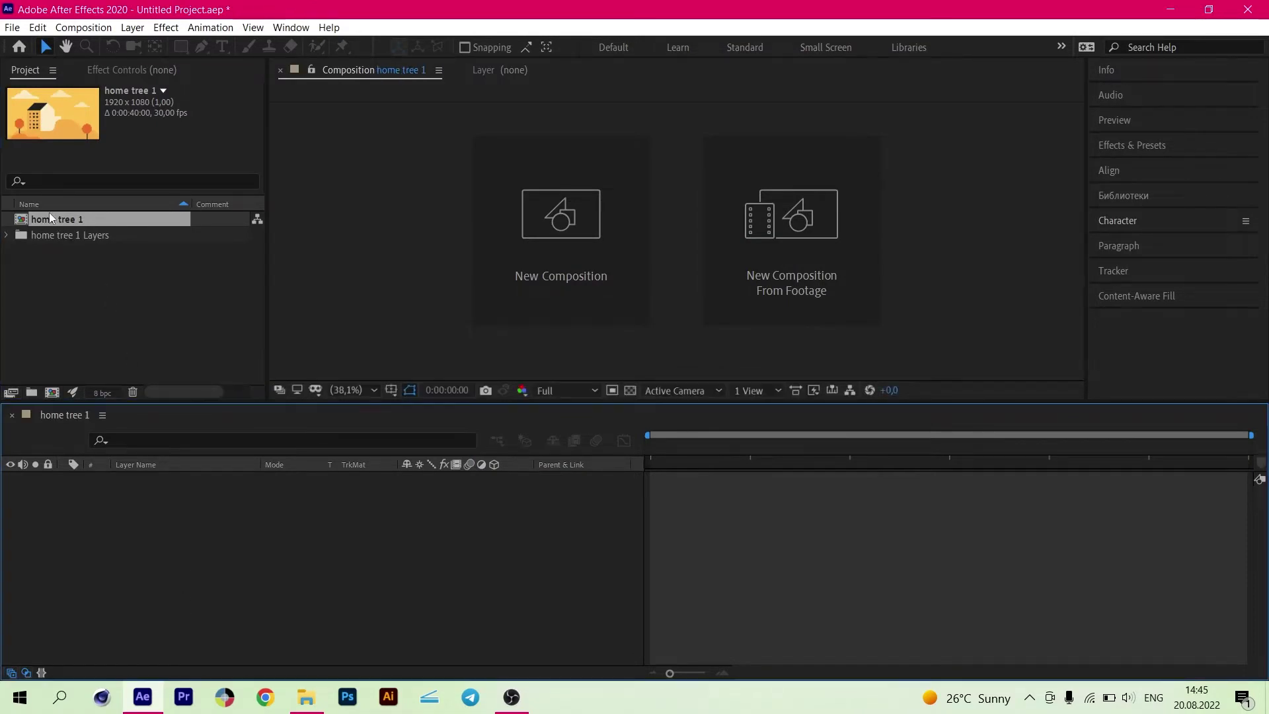
- Lock the BG layer
click(134, 592)
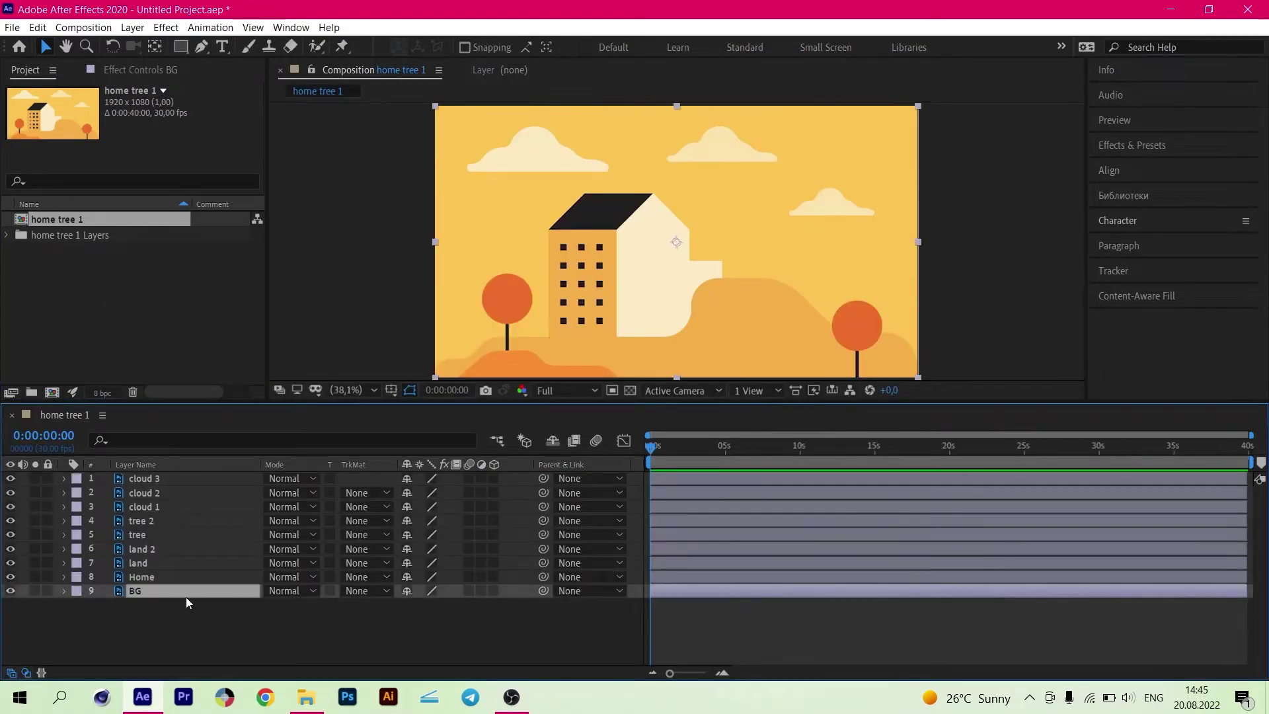
click(49, 592)
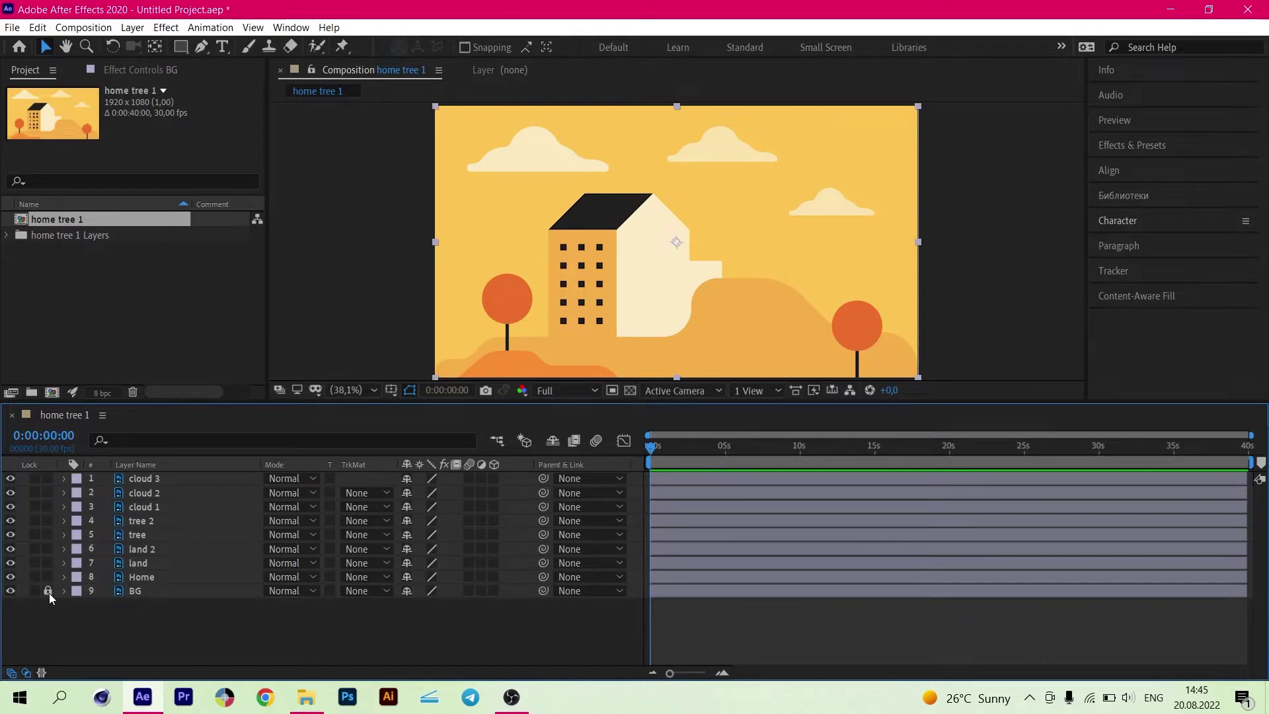
- Set starting Position keyframes on the land and land 2 layers at 0:00:00:10
click(148, 550)
shift+click(143, 566)
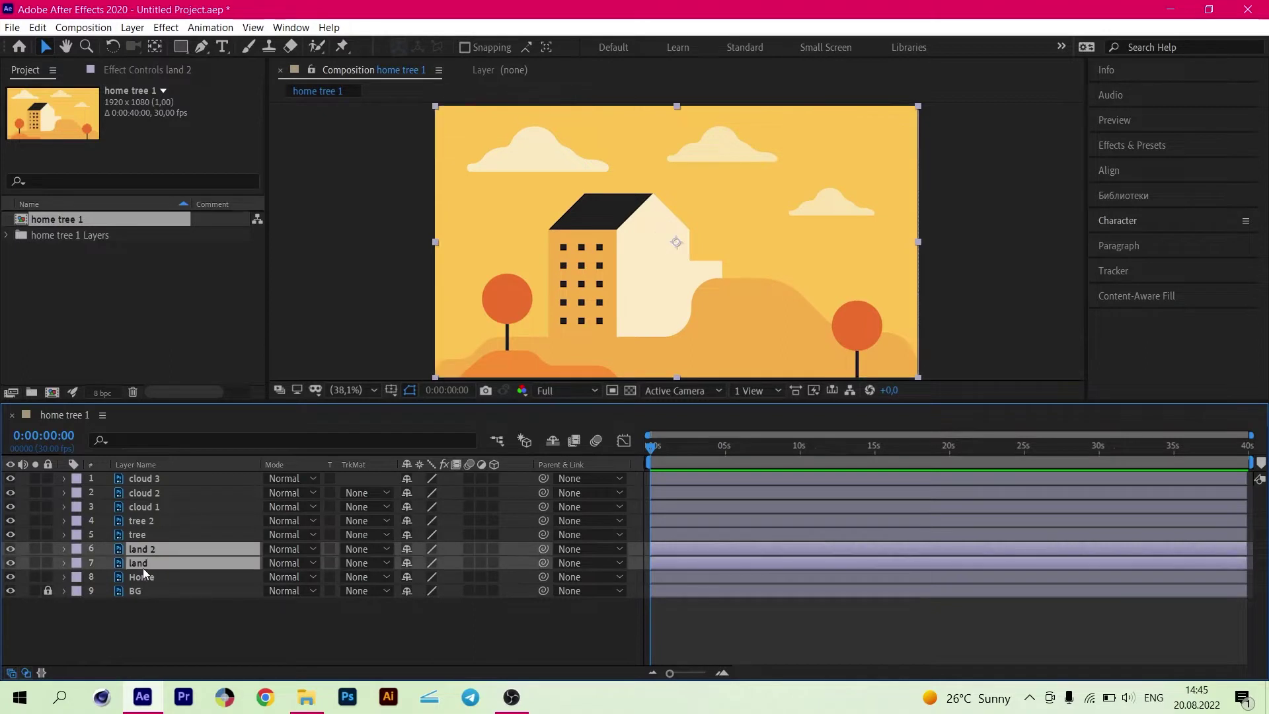
mouse_move(10, 548)
mouse_down()
mouse_move(12, 563)
mouse_move(11, 548)
mouse_up()
click(137, 628)
click(137, 563)
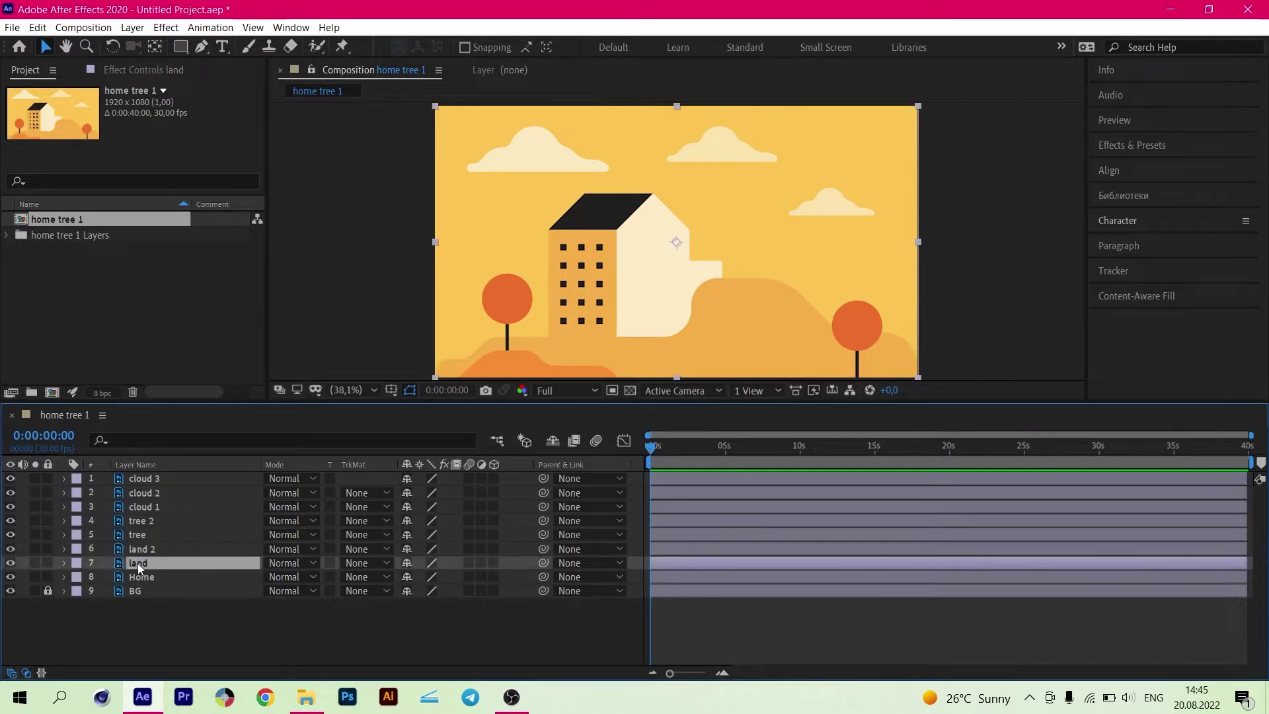
ctrl+click(145, 549)
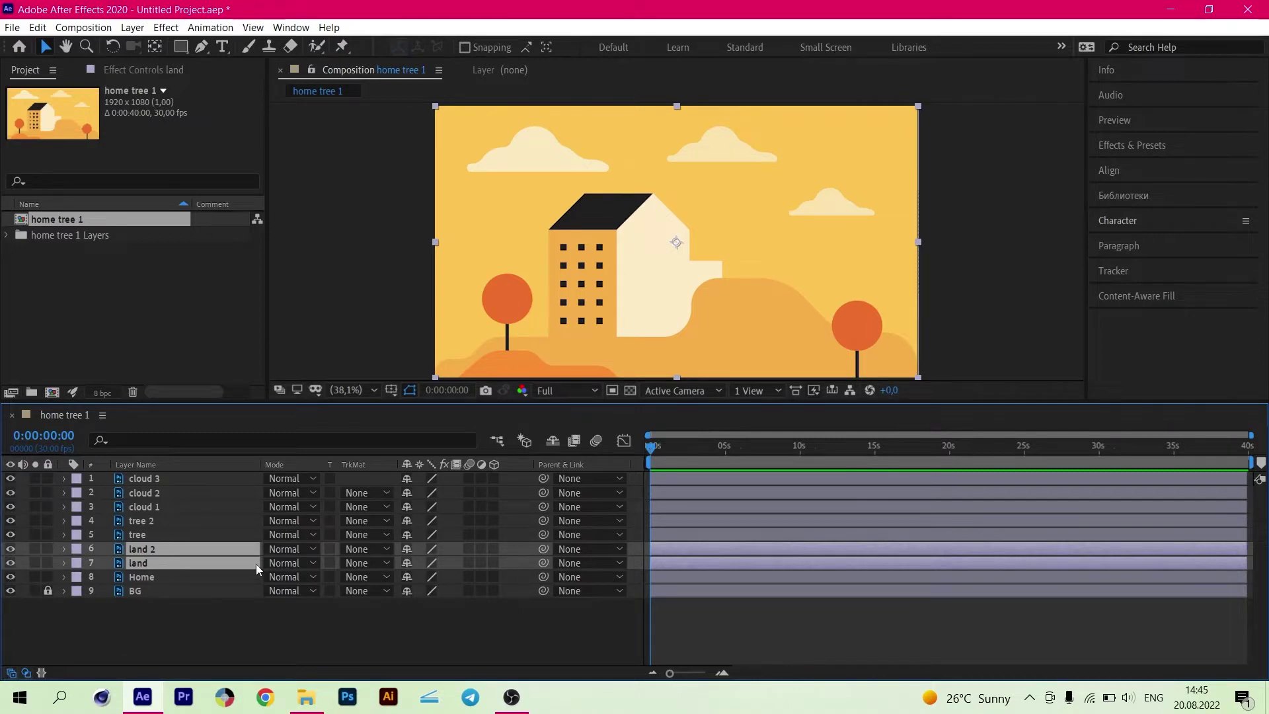
key(p)
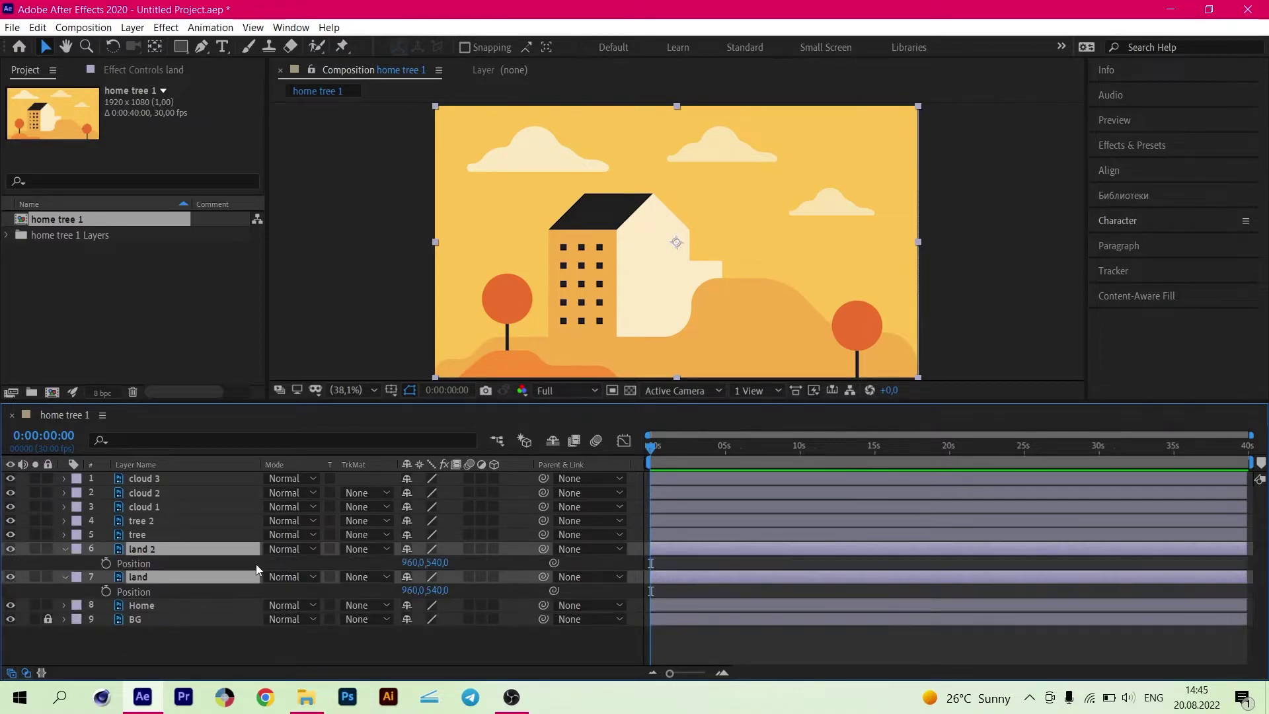
key(shift+Page_Down)
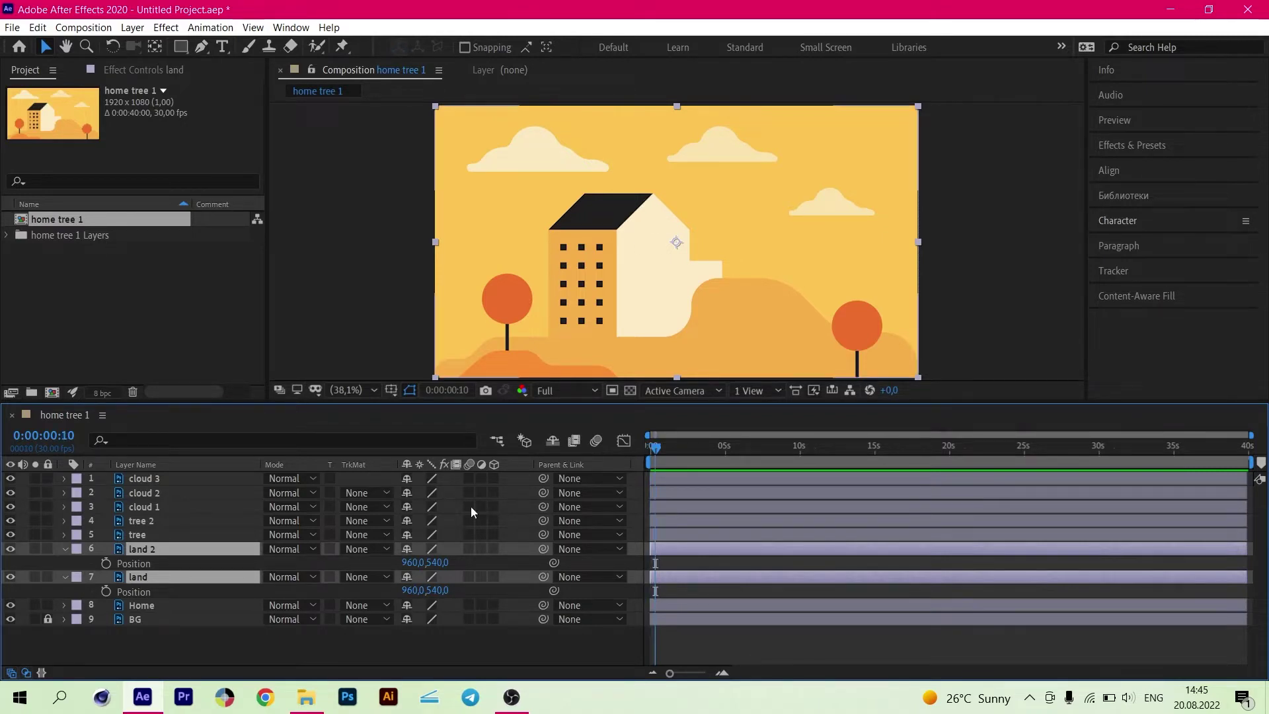
click(105, 594)
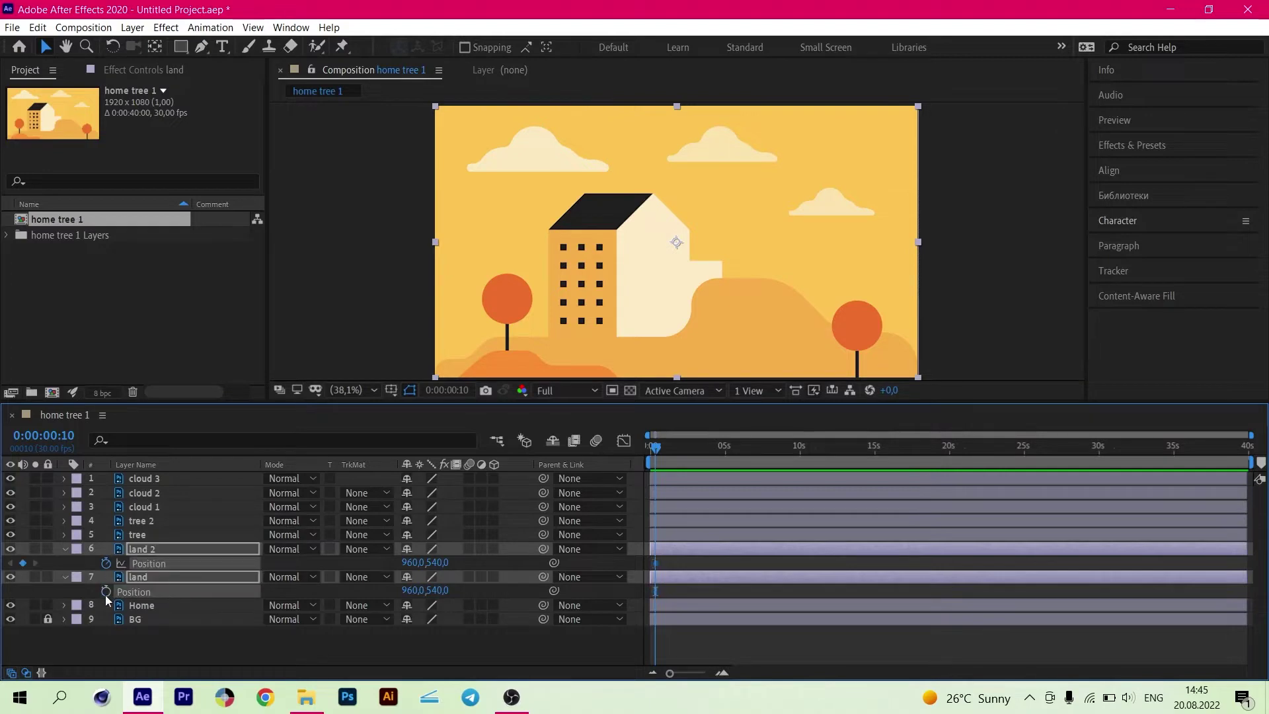
click(106, 590)
- At 0:00:00:00, set the X position of land 2 to 247 and of land to 2885, and preview the slide-in
drag(658, 447, 650, 447)
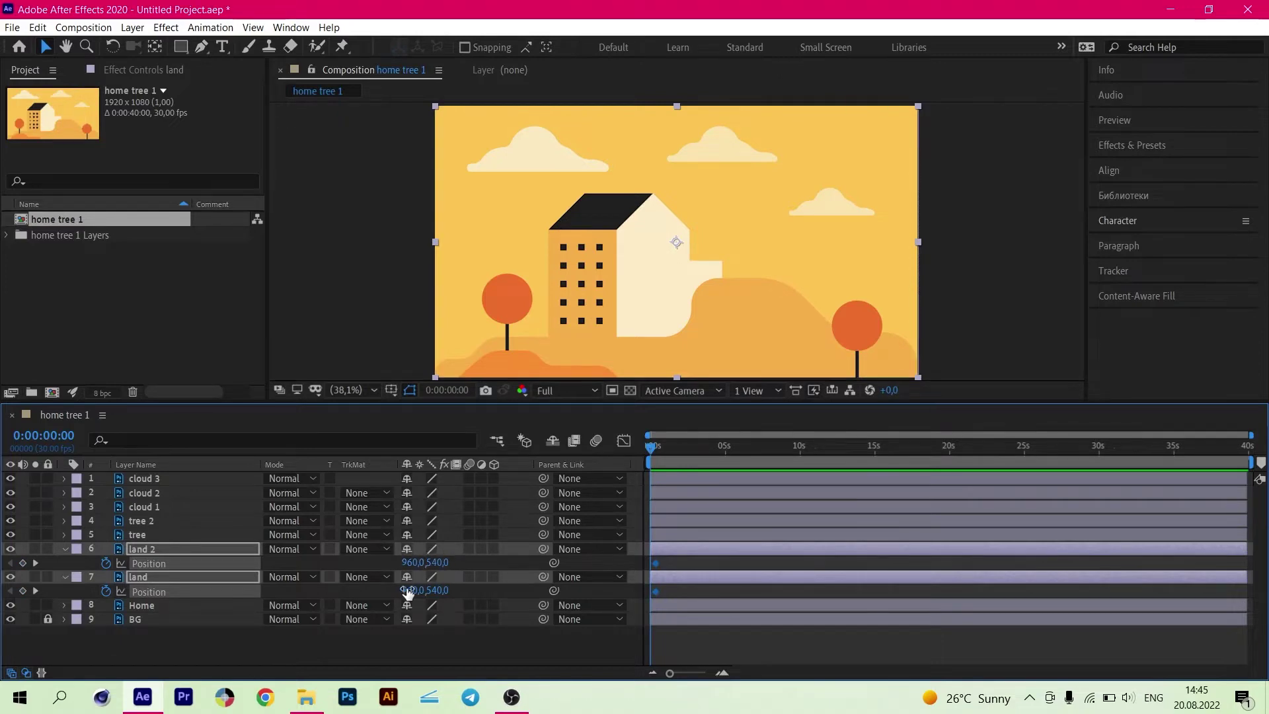
drag(412, 563, 3, 548)
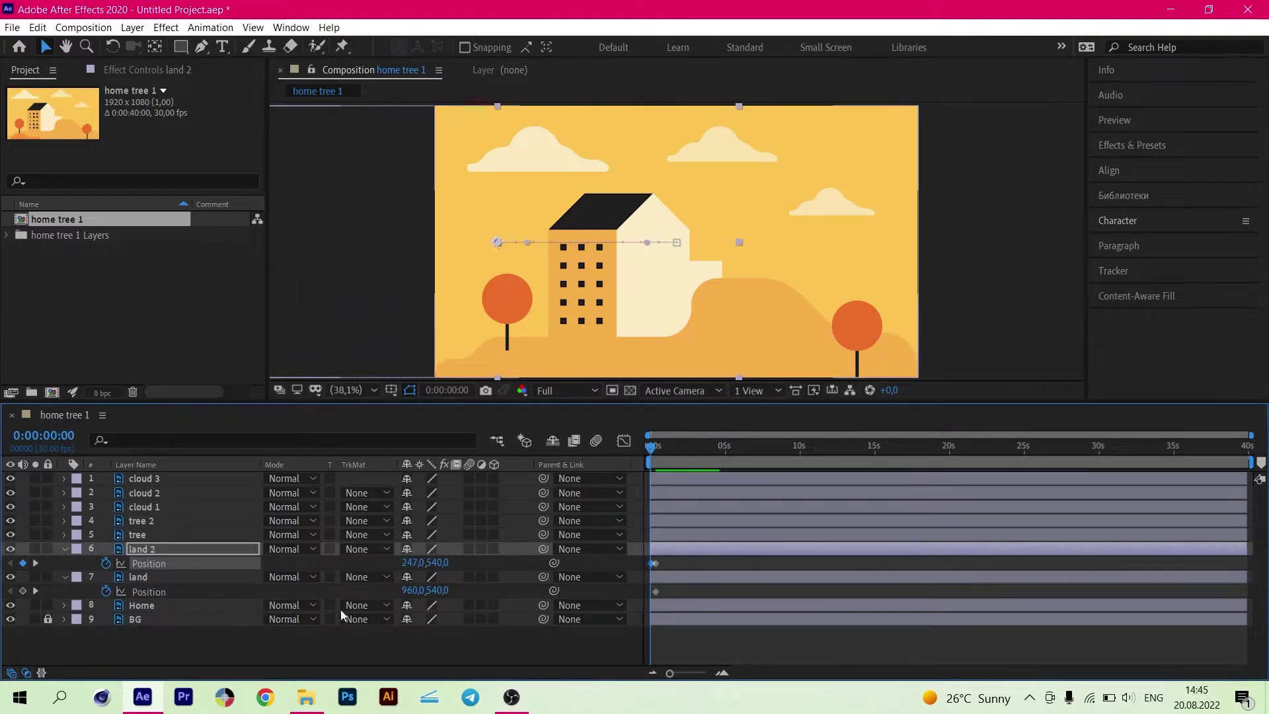
drag(410, 590, 969, 586)
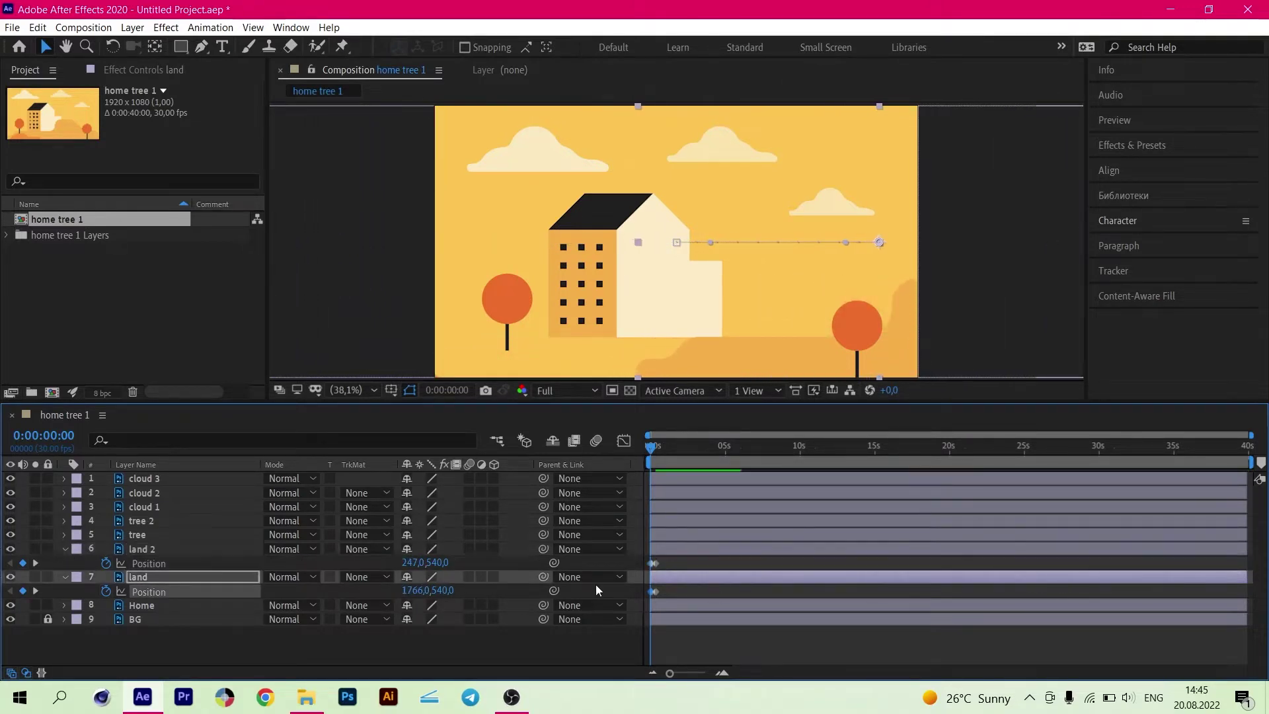
drag(423, 590, 1265, 579)
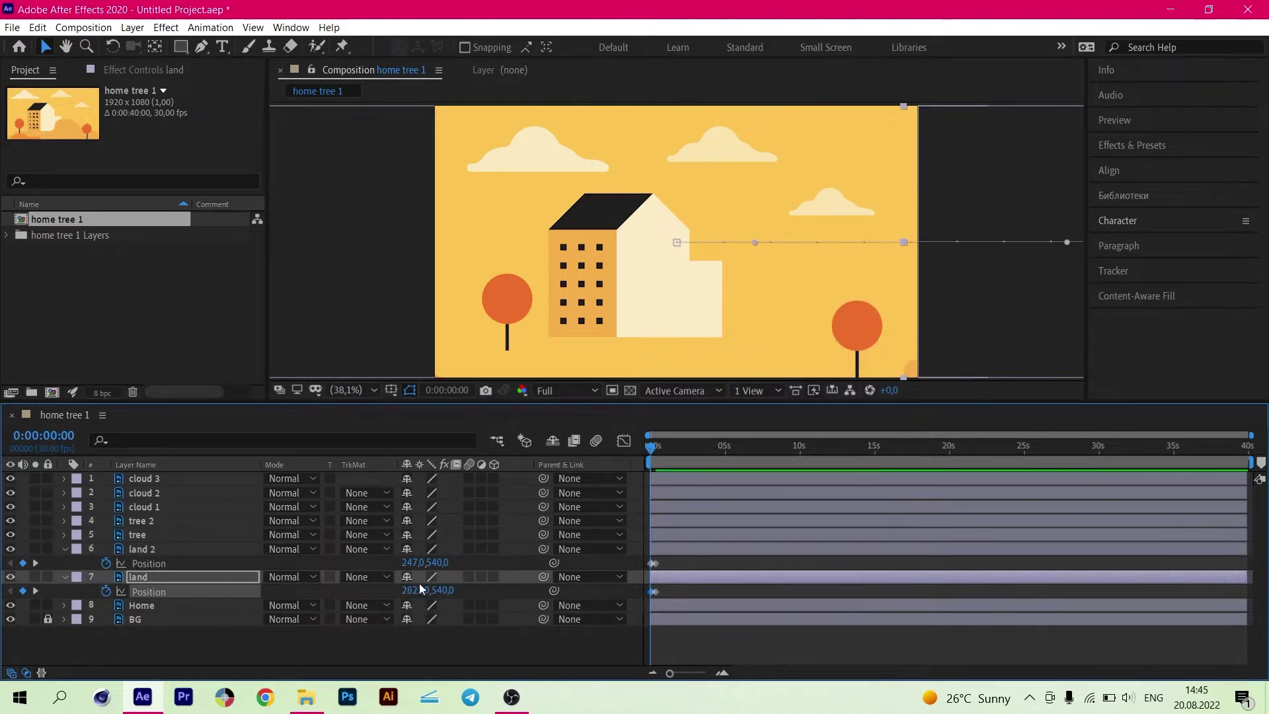
drag(419, 588, 476, 585)
key(space)
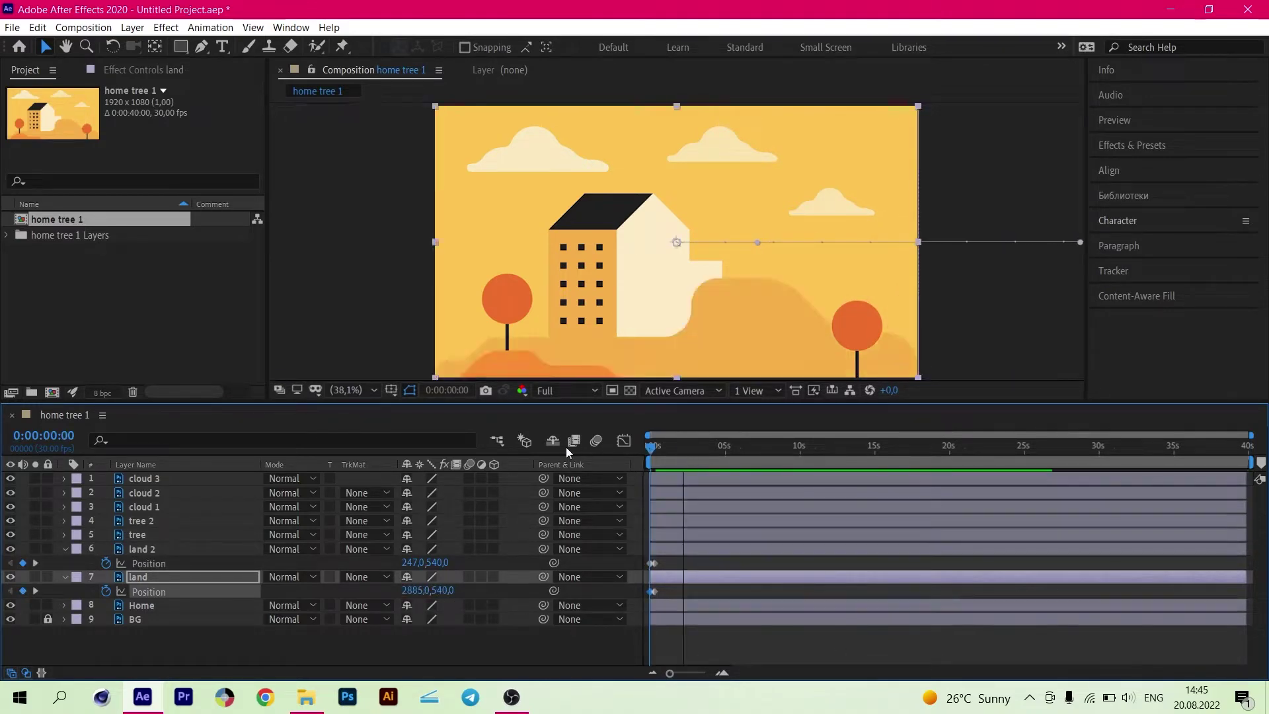
key(space)
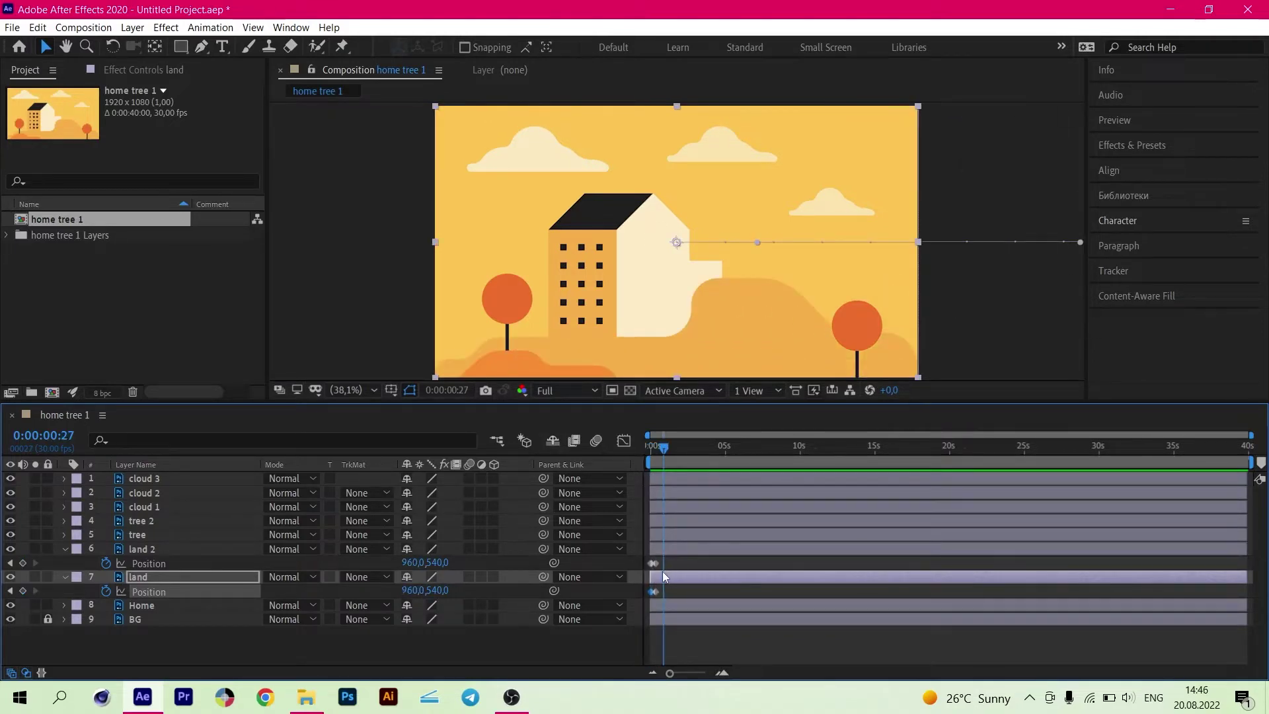
- Apply Easy Ease to all Position keyframes of the land and land 2 layers
scroll(659, 569, up, 6)
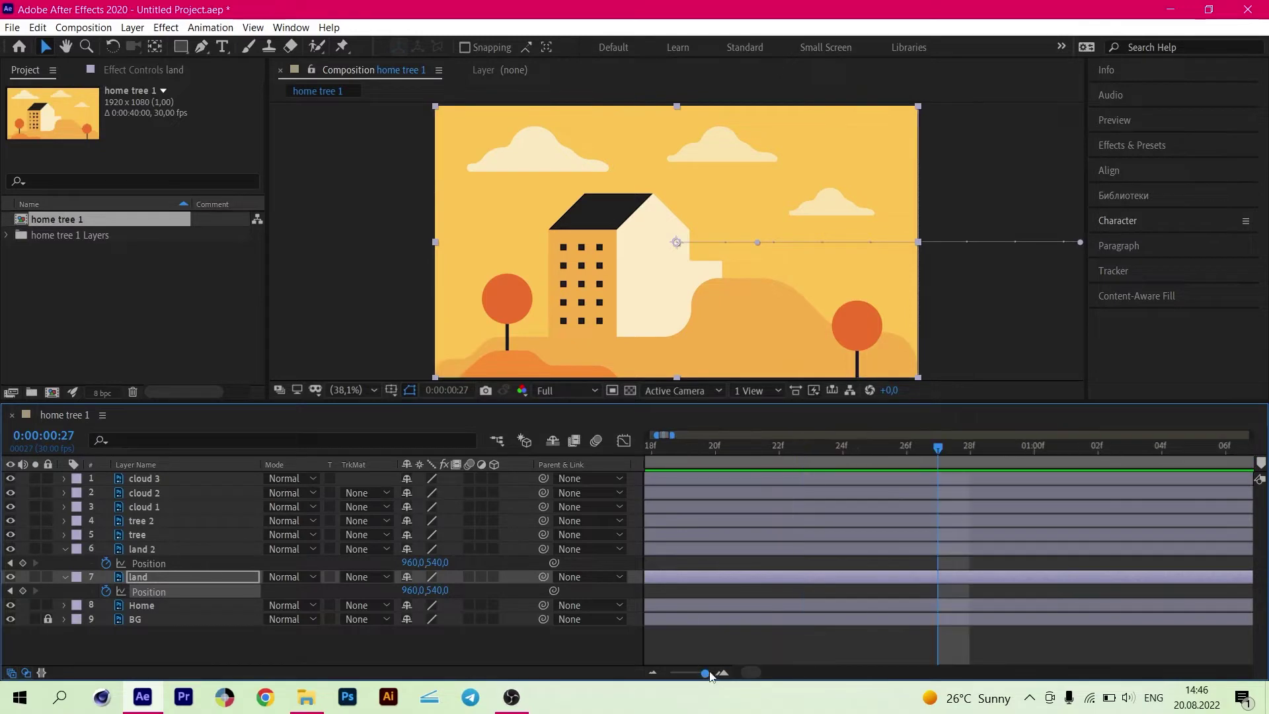
scroll(745, 677, down, 3)
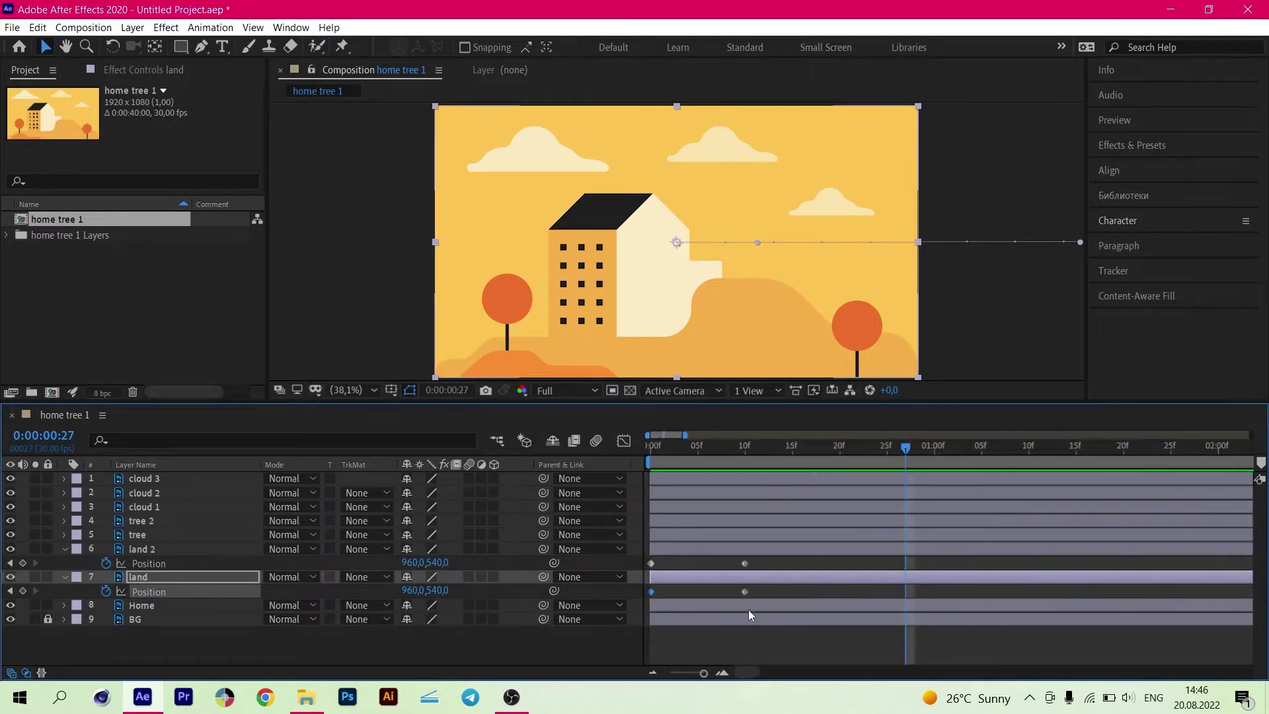
drag(773, 566, 635, 598)
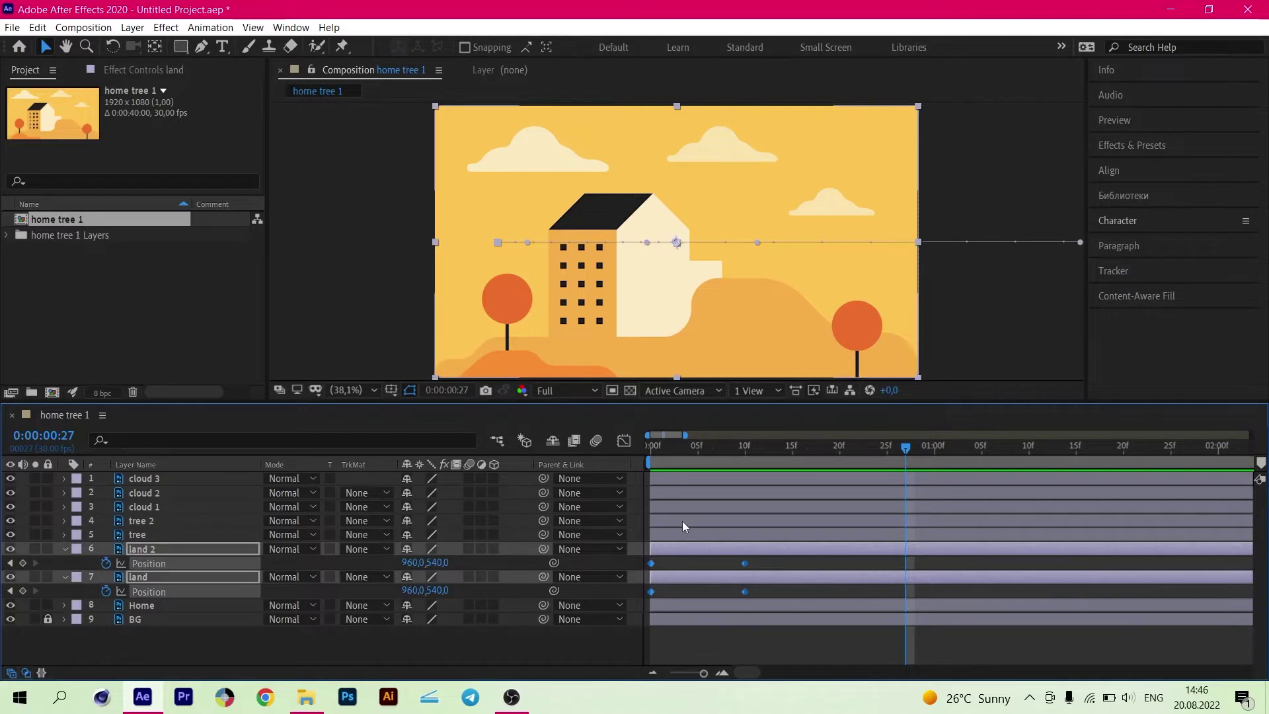
right_click(649, 564)
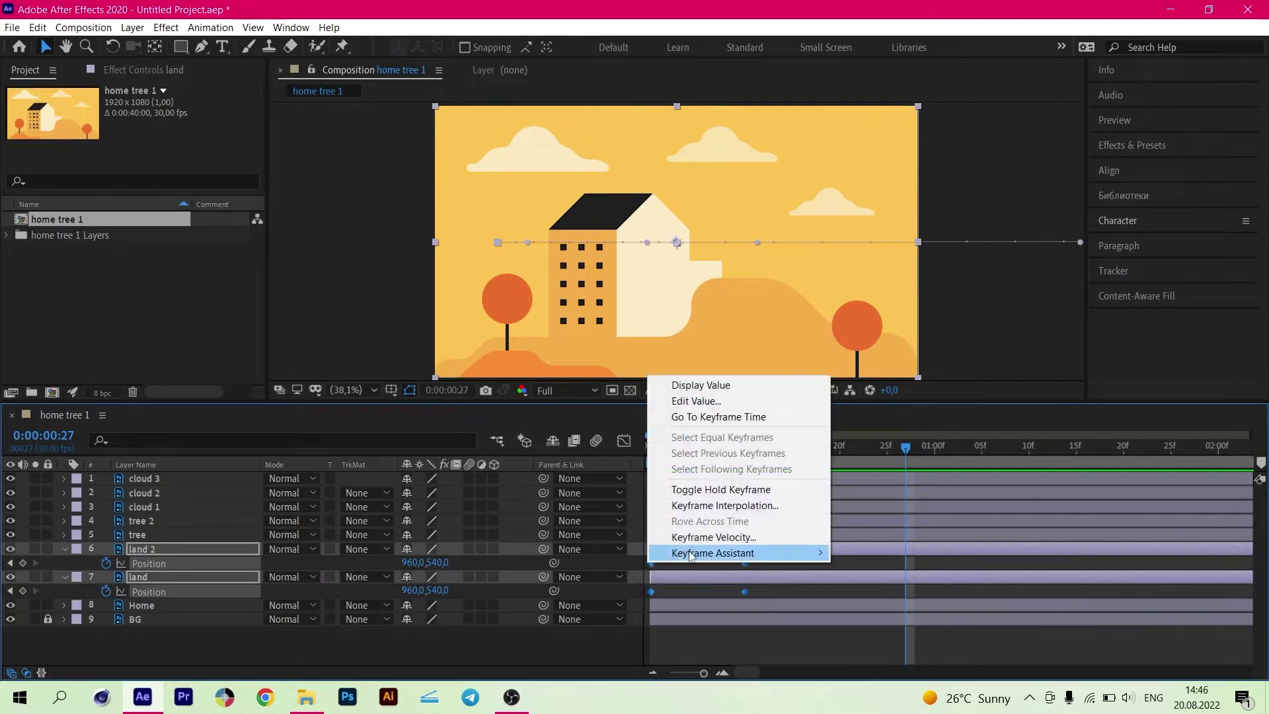
mouse_move(813, 553)
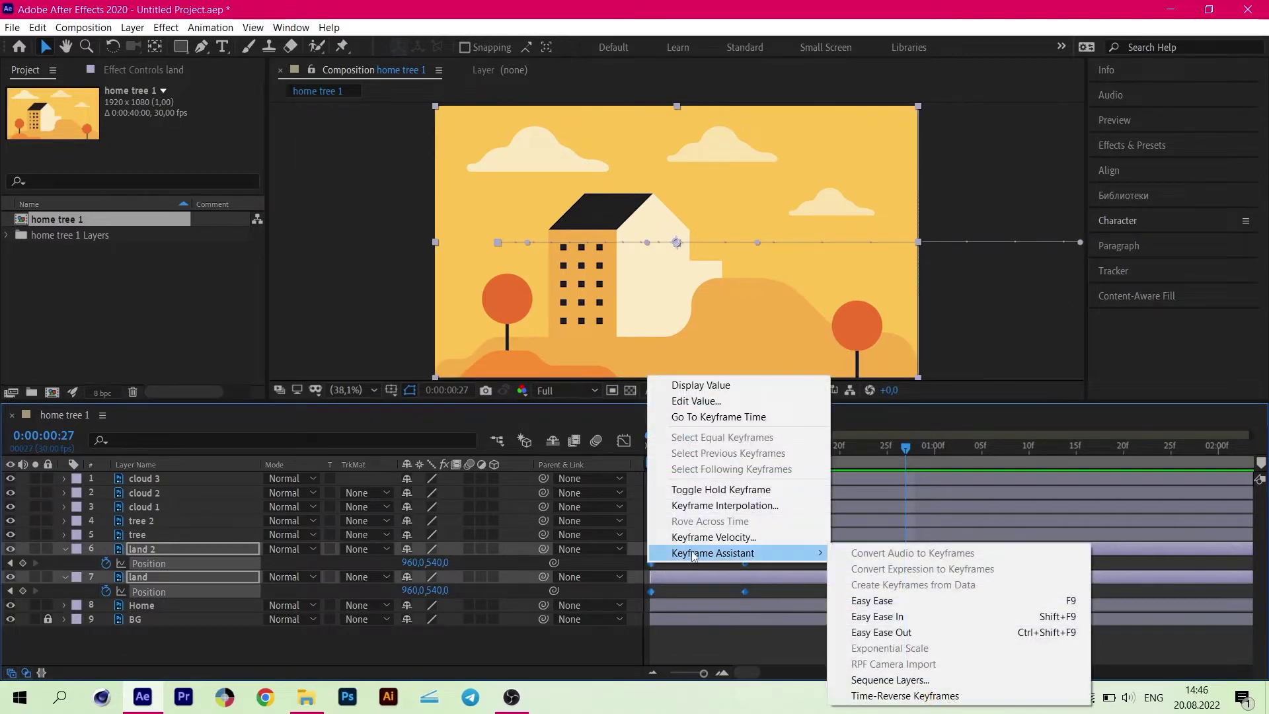
click(873, 601)
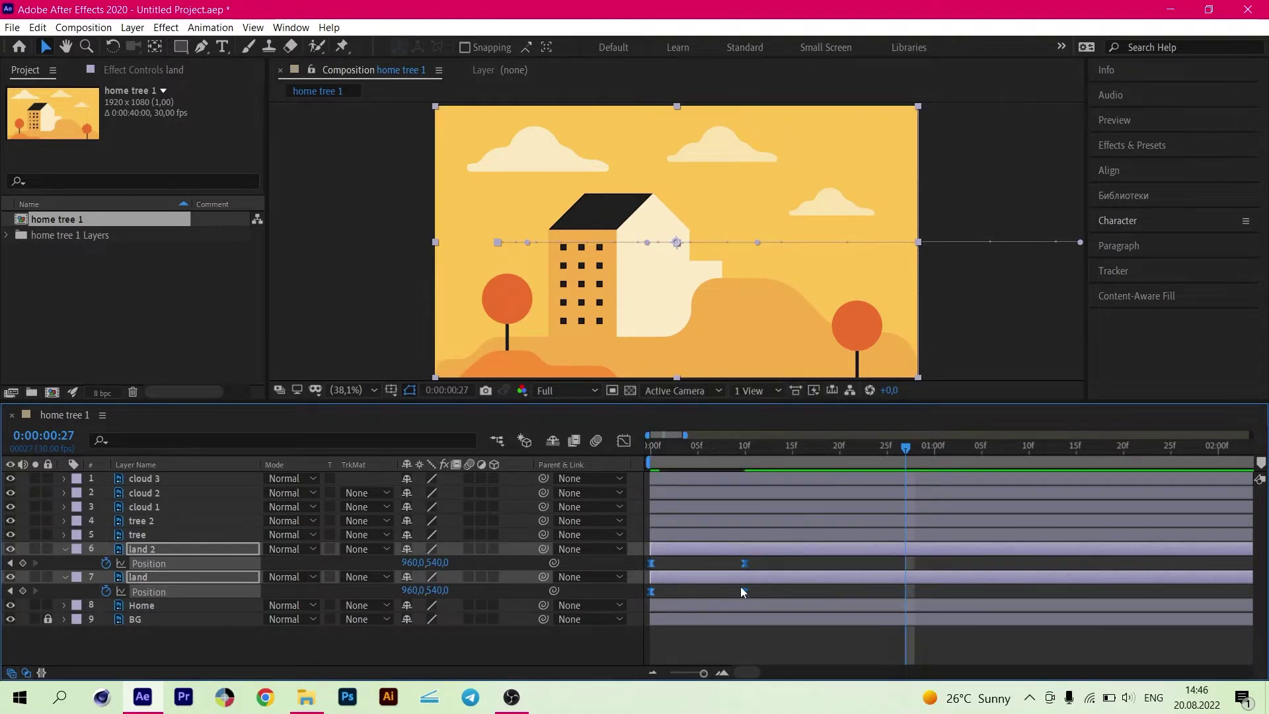
- Extend the incoming influence of both land layers' end Position keyframes in the speed graph for a slower finish, and preview it
click(623, 440)
drag(661, 626, 722, 610)
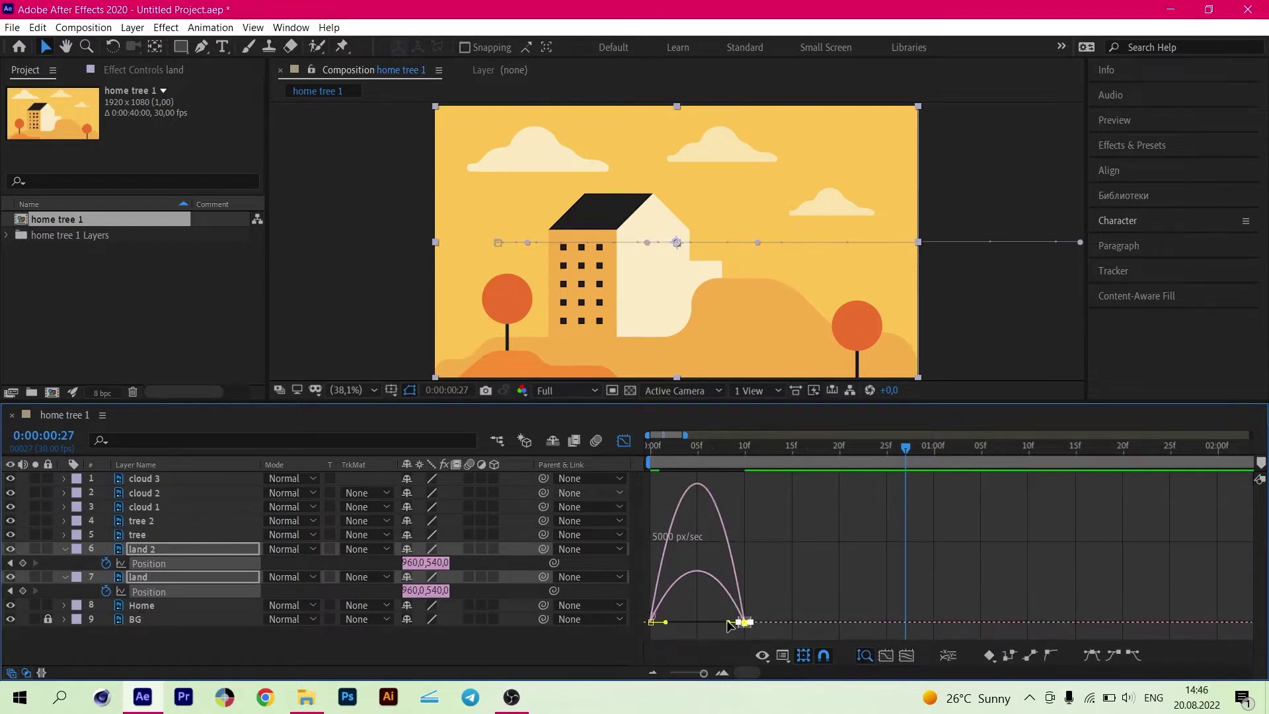
drag(727, 622, 702, 621)
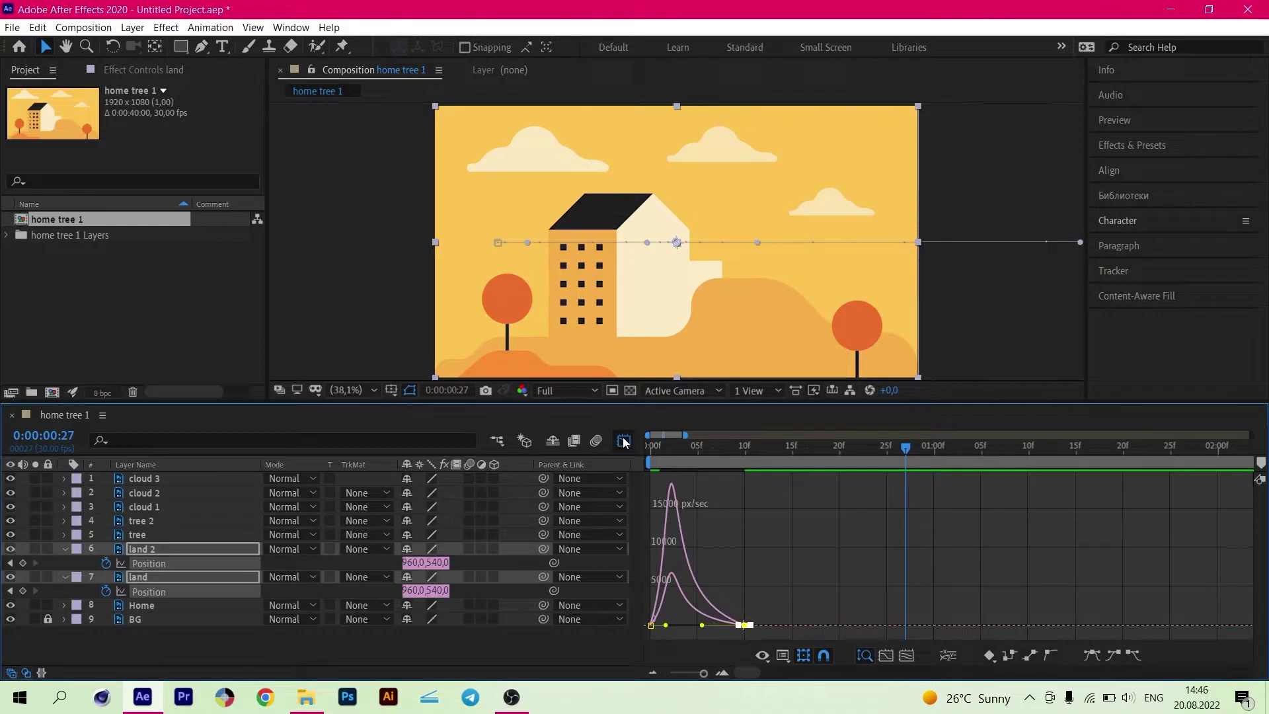
click(624, 441)
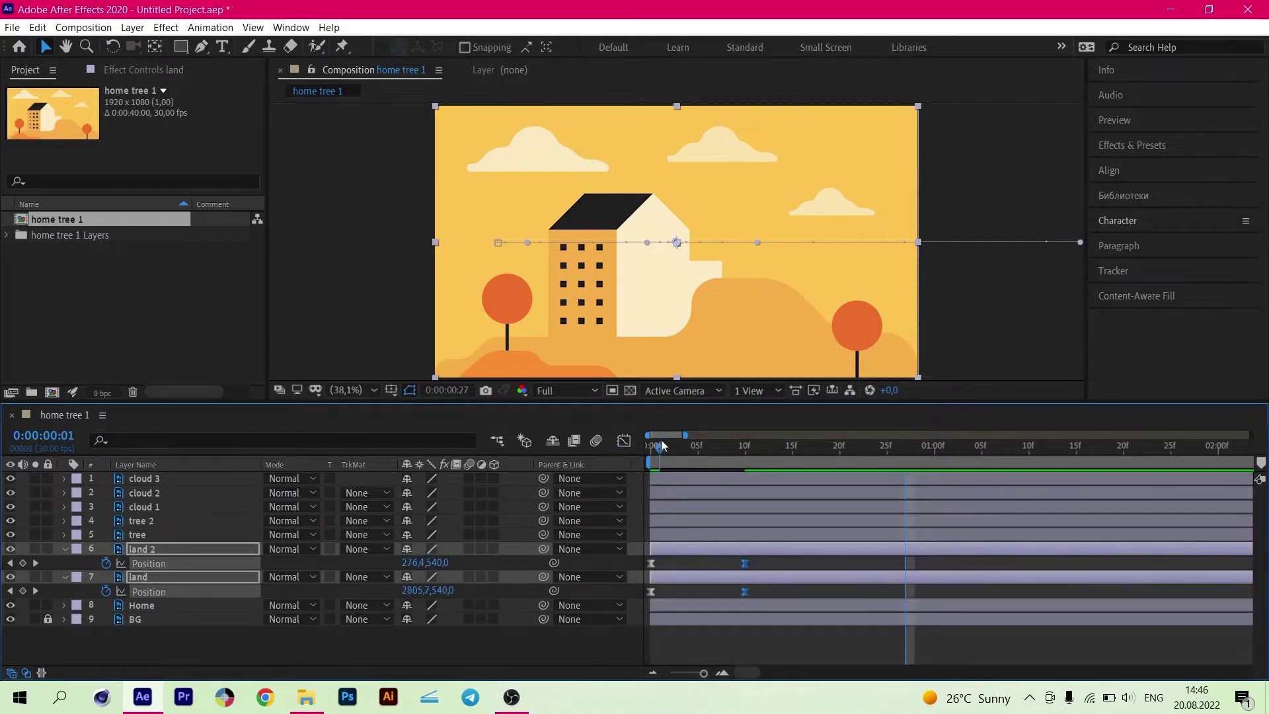
key(Home)
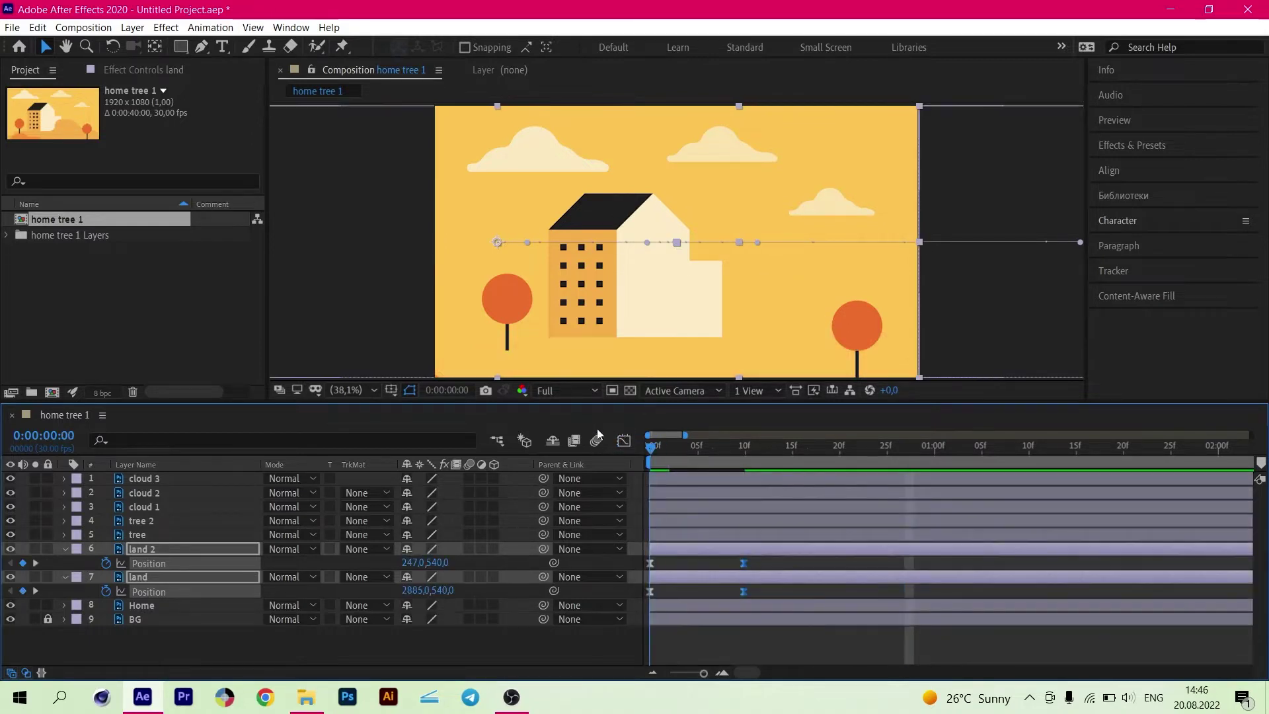
key(space)
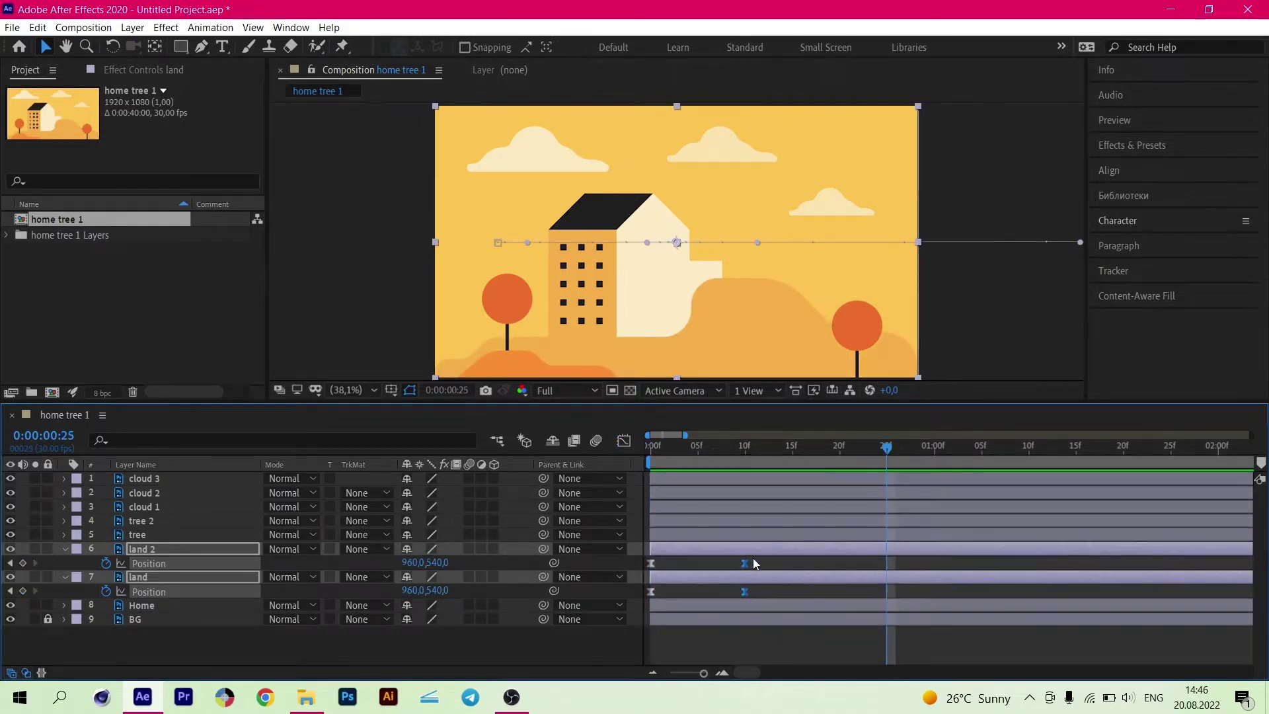
- Move the end Position keyframes of land and land 2 to frame 15 and preview the slower slide-in
drag(753, 558, 736, 608)
drag(745, 561, 792, 563)
drag(663, 442, 586, 446)
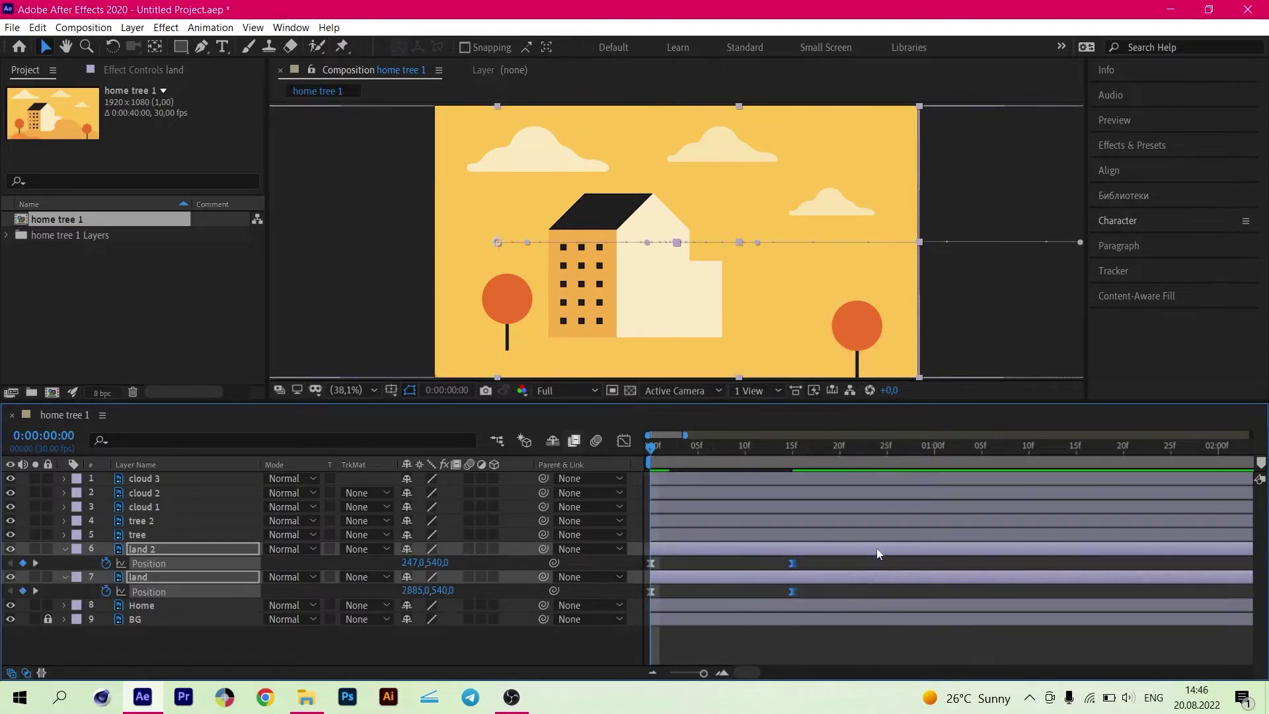
click(838, 563)
key(space)
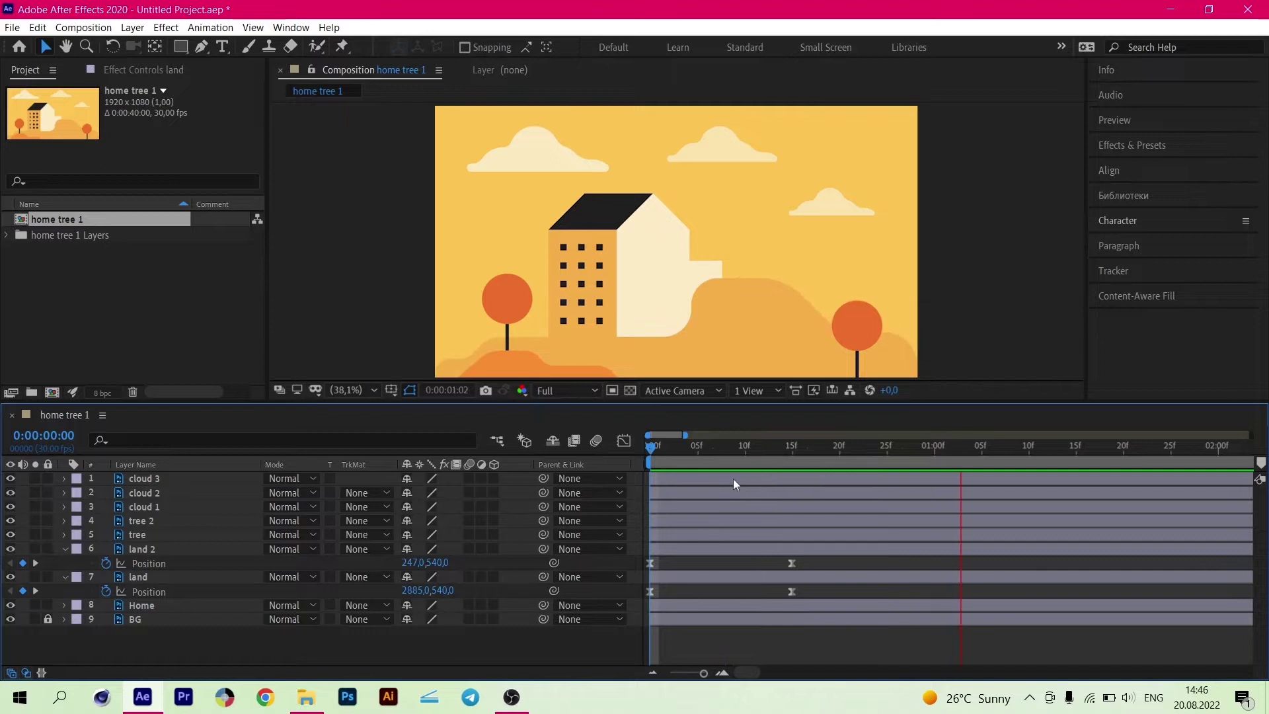
key(space)
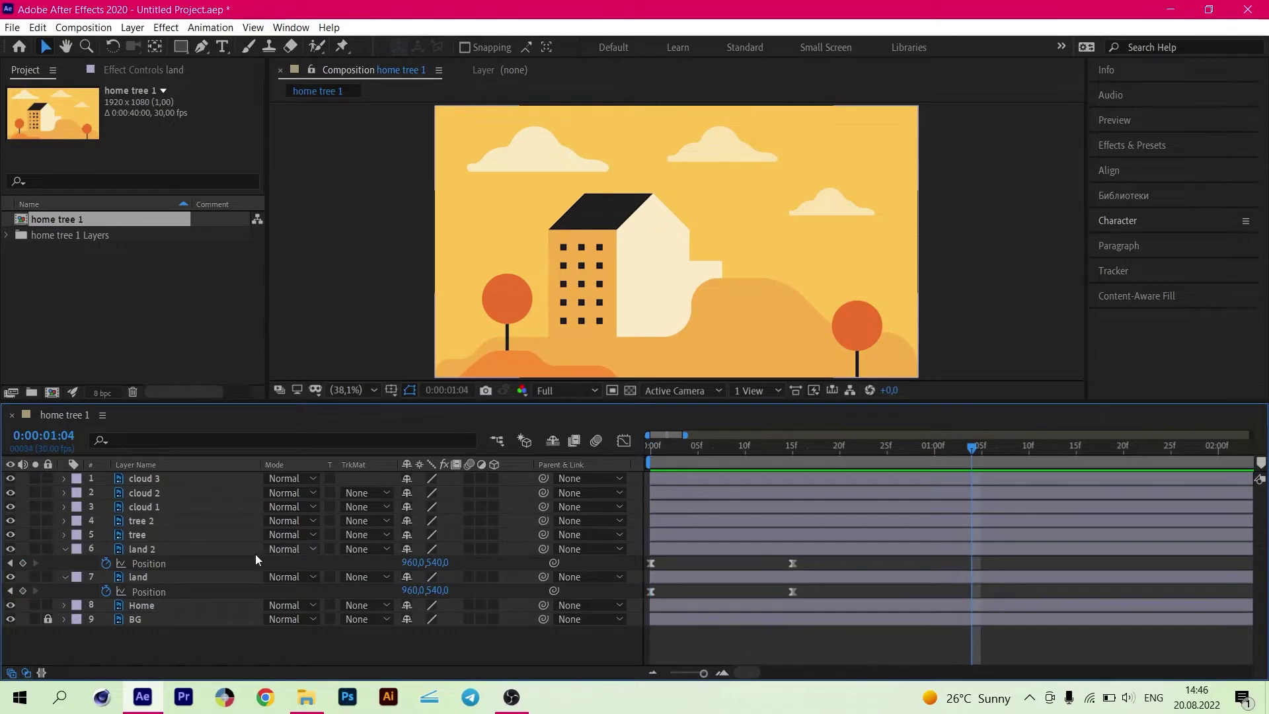
- Collapse the Position properties of the land and land 2 layers
click(148, 547)
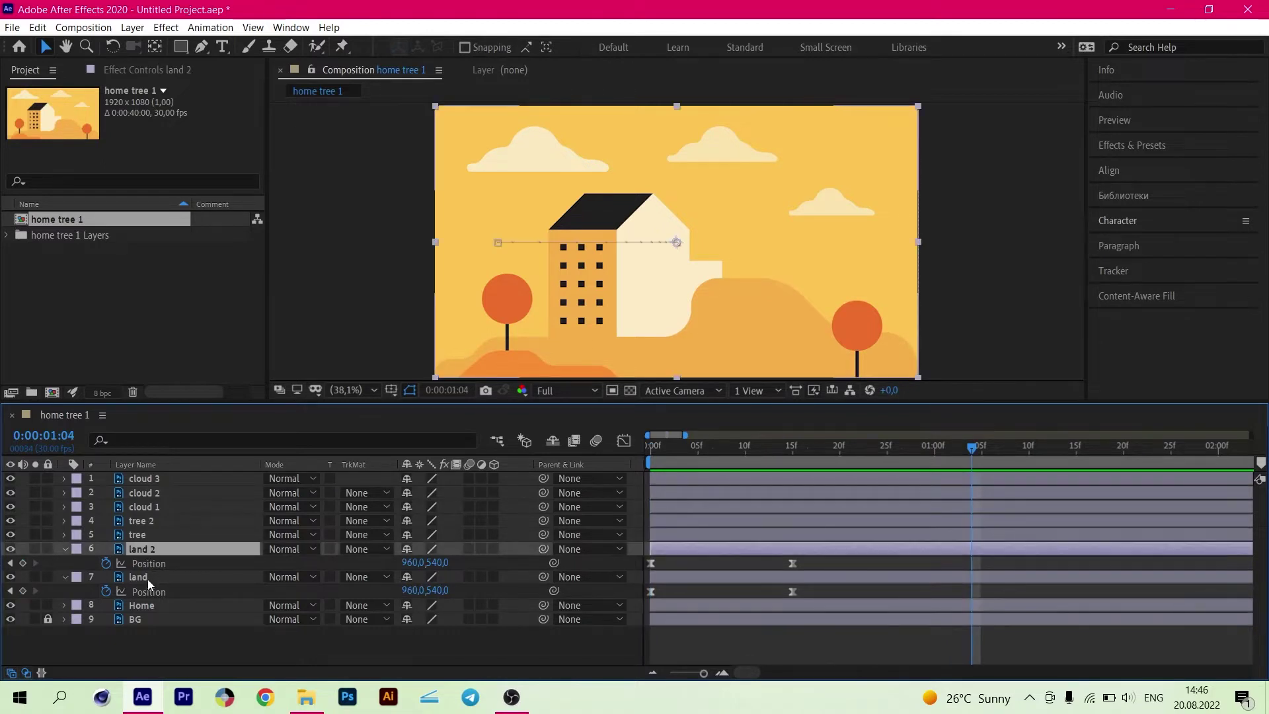
shift+click(148, 577)
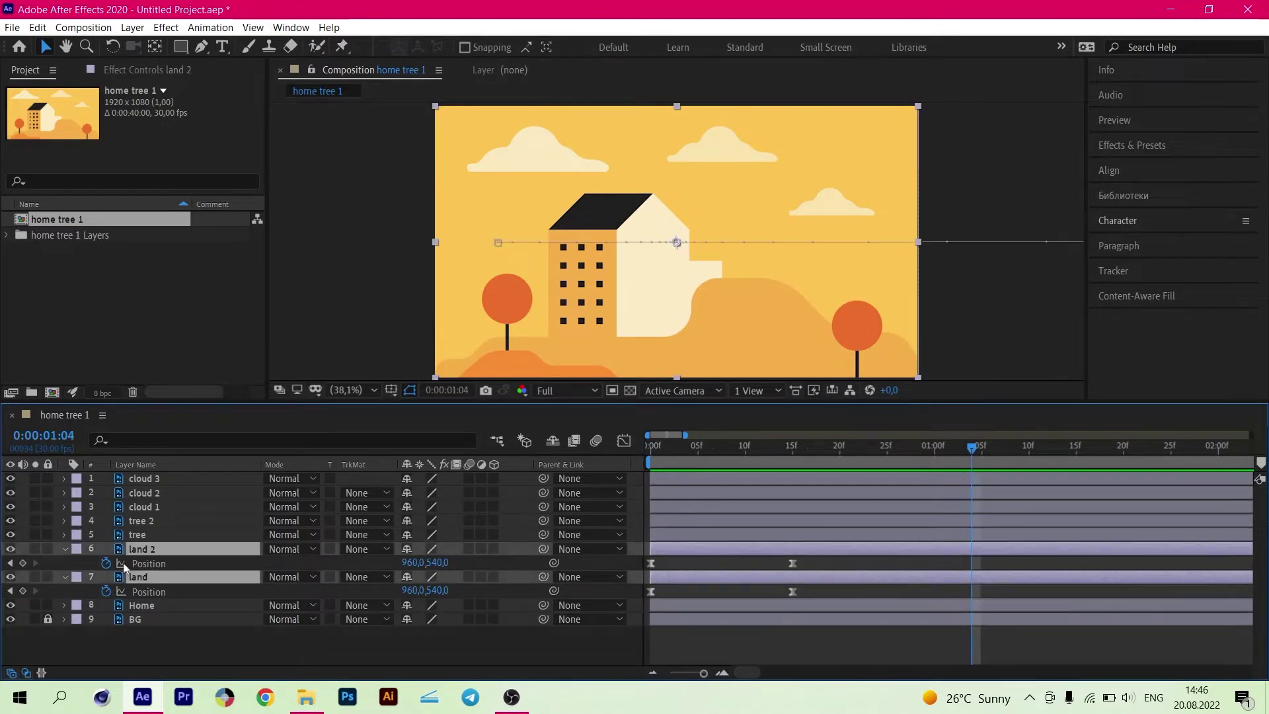
click(65, 548)
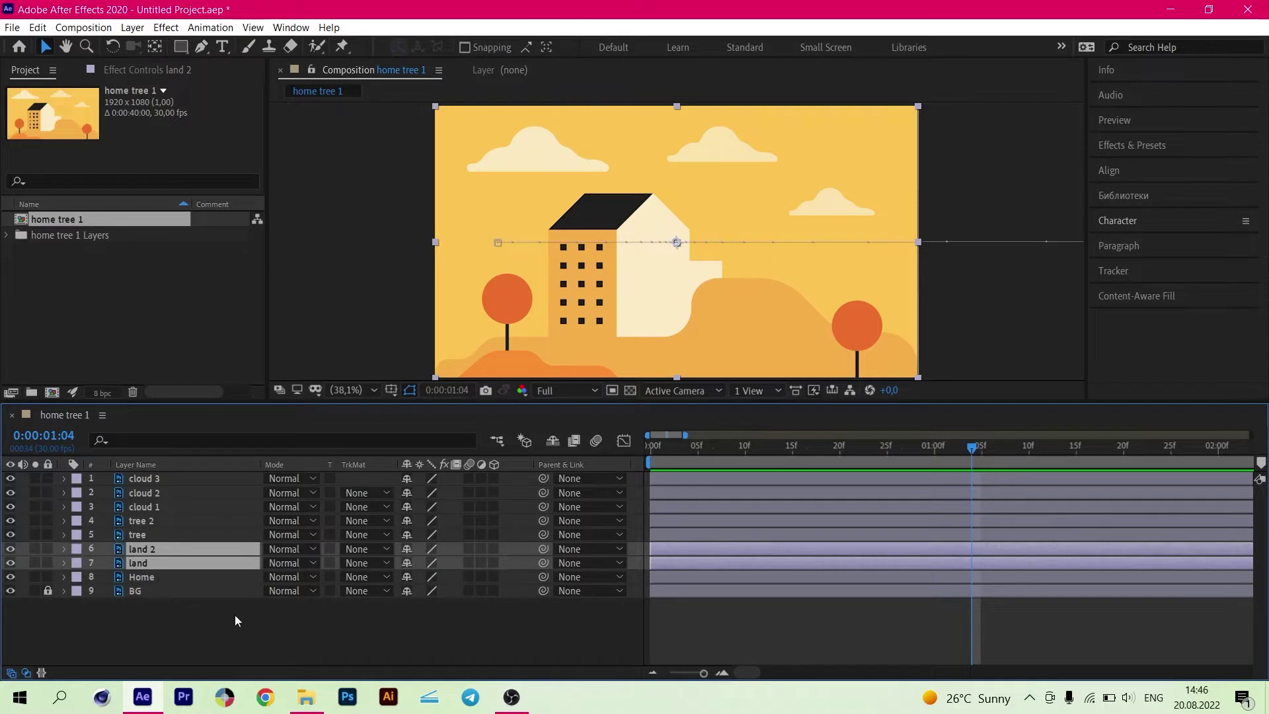
- Try to move the Home layer's anchor point onto the middle of the house with the Pan Behind tool
drag(712, 456, 824, 512)
click(137, 579)
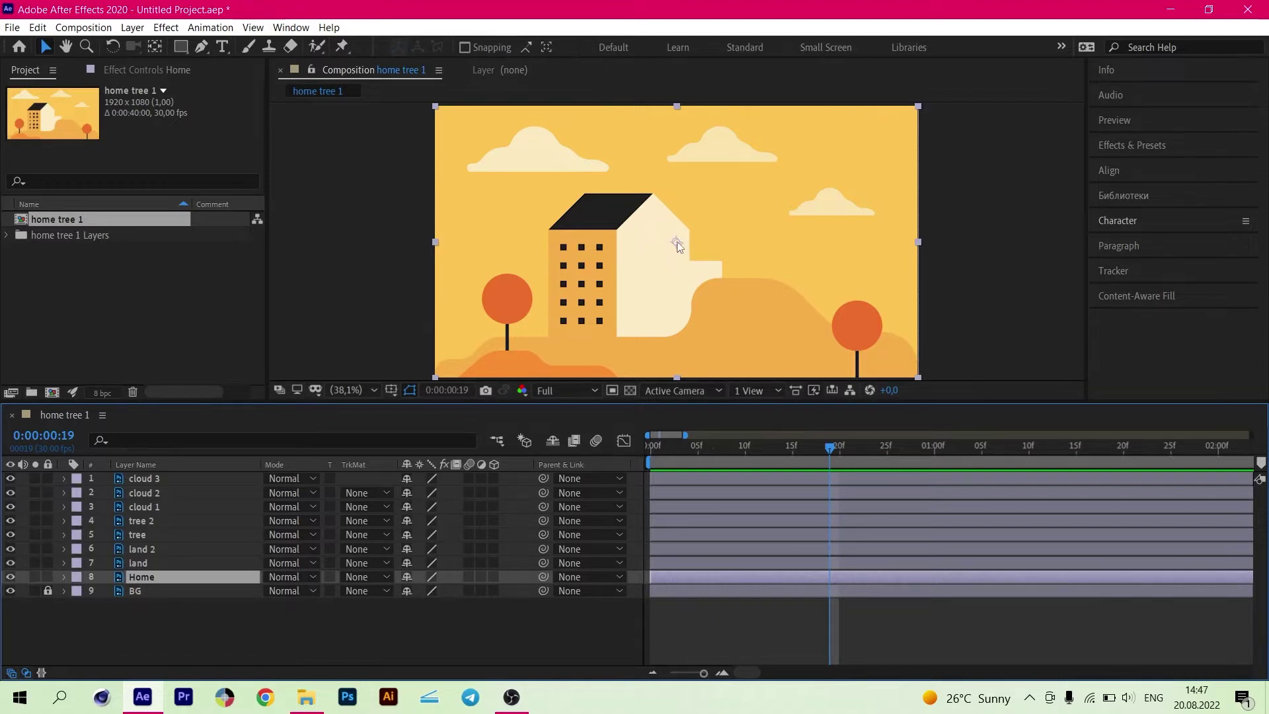
click(155, 48)
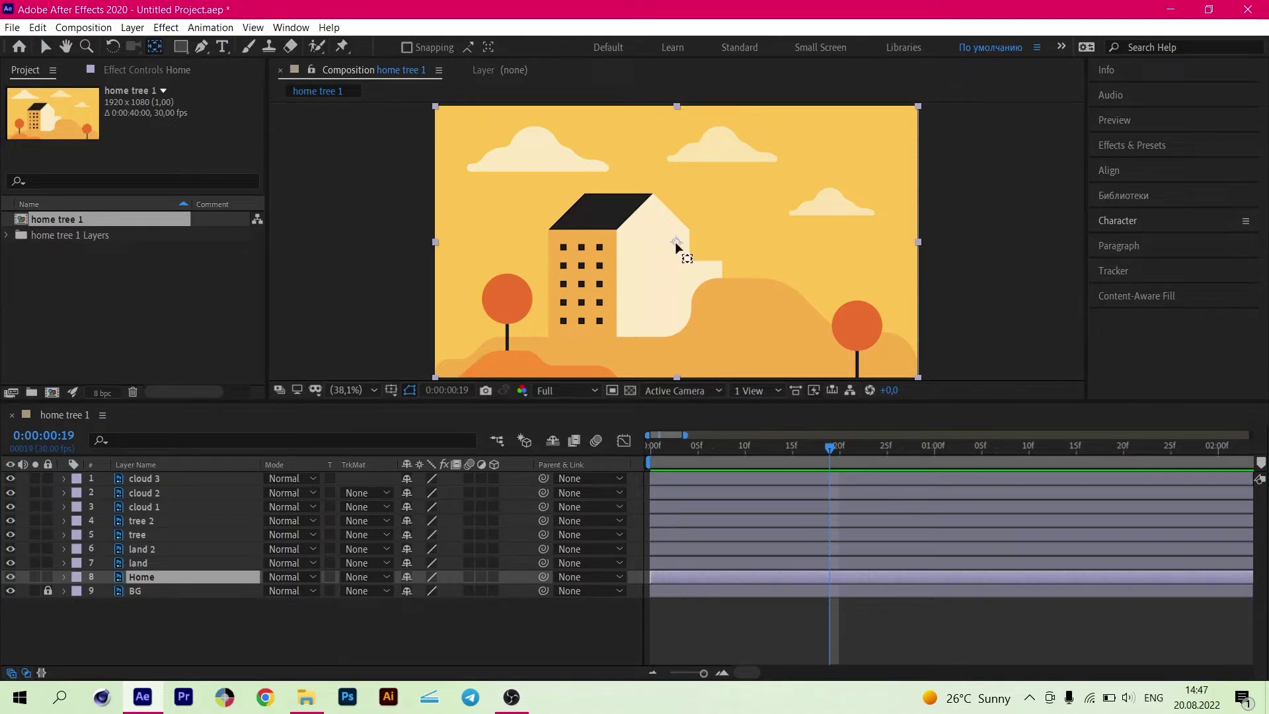
drag(673, 246, 632, 274)
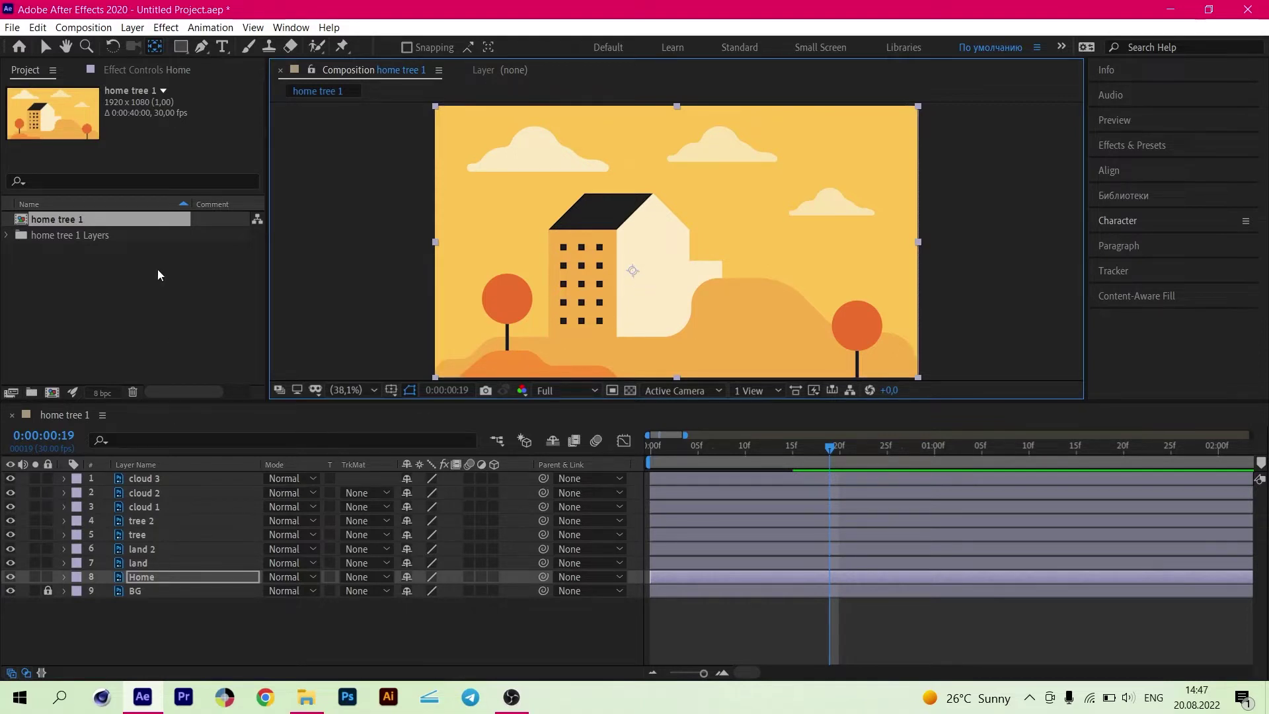
click(46, 47)
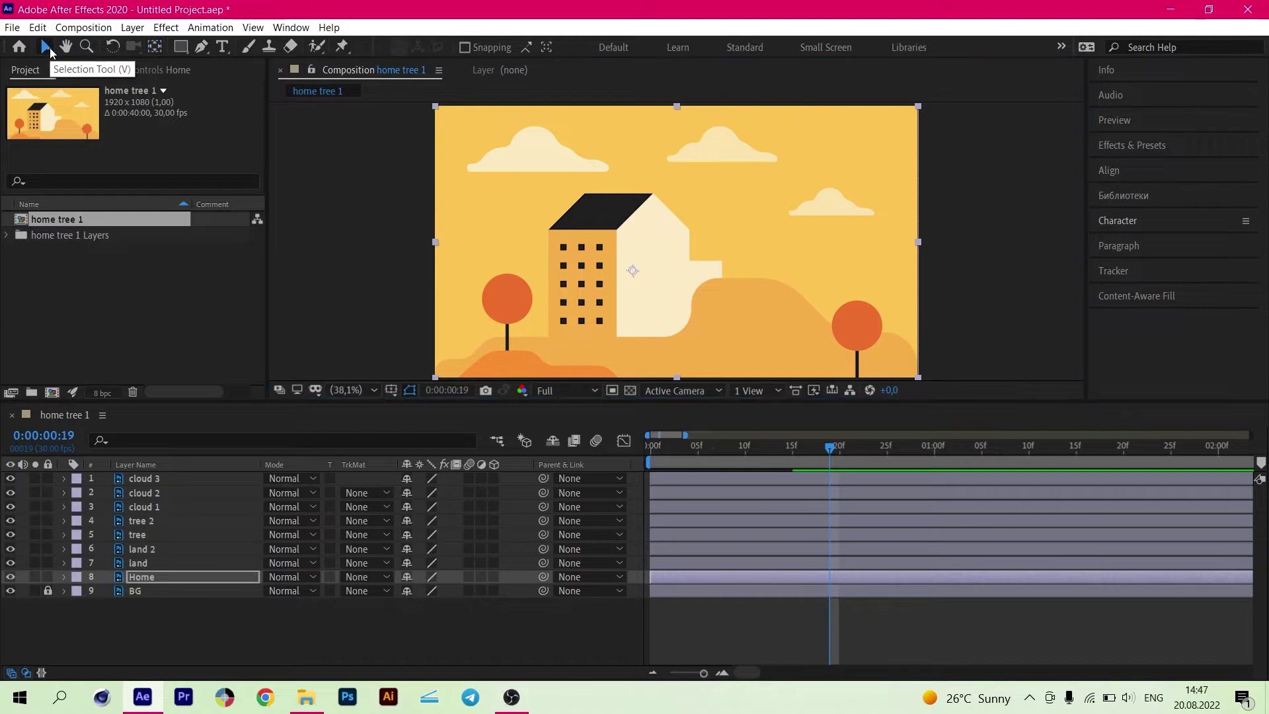
- Reveal the Home layer's Position property and set a keyframe for it at frame 17
click(143, 576)
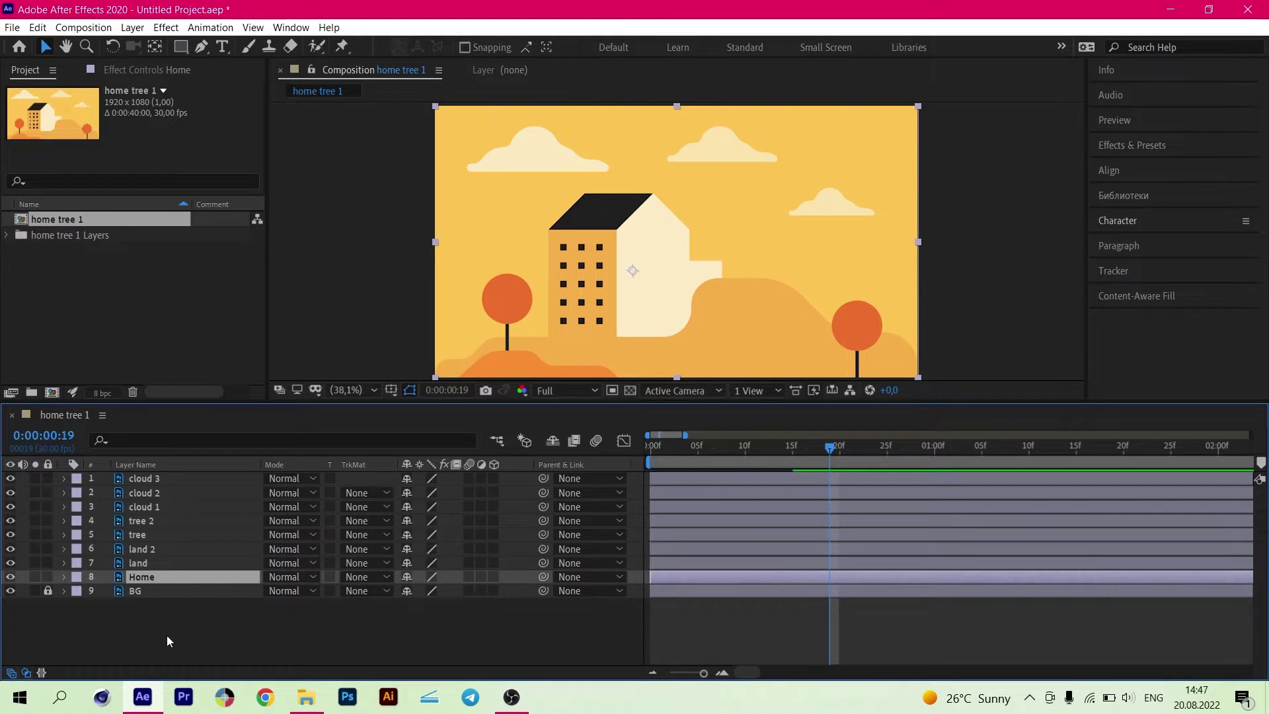
key(p)
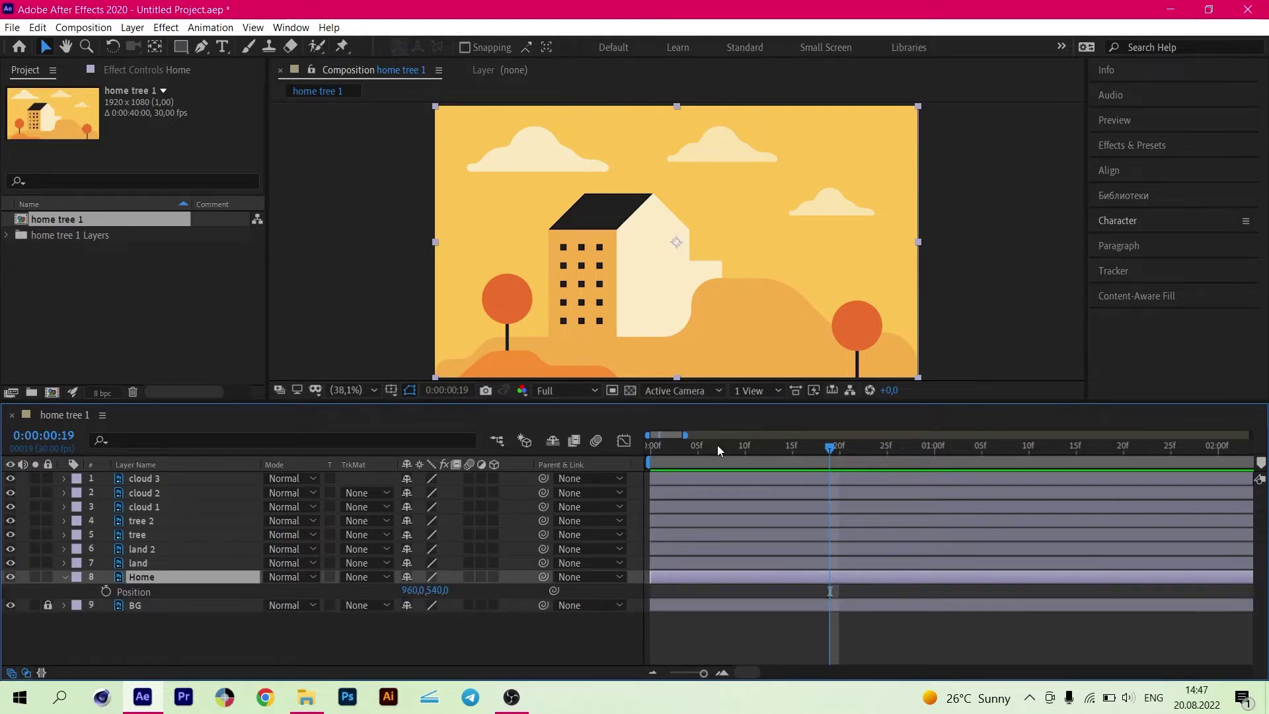
drag(716, 445, 812, 463)
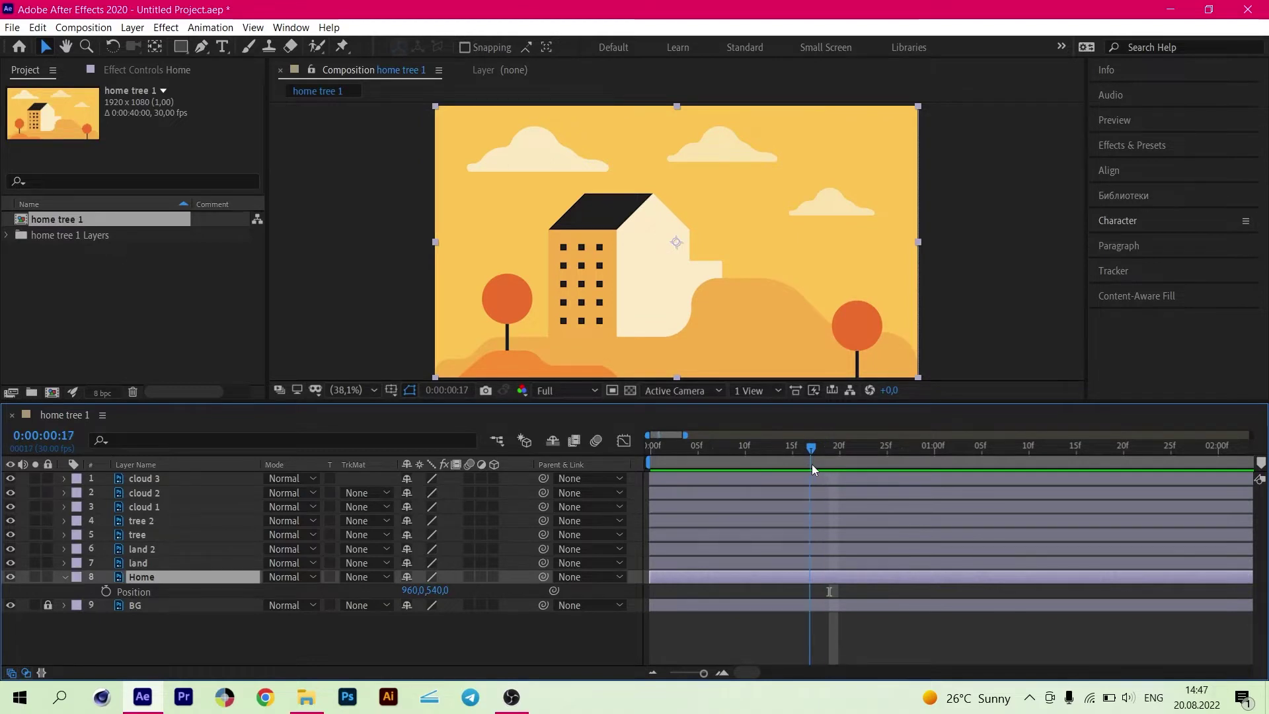
click(106, 592)
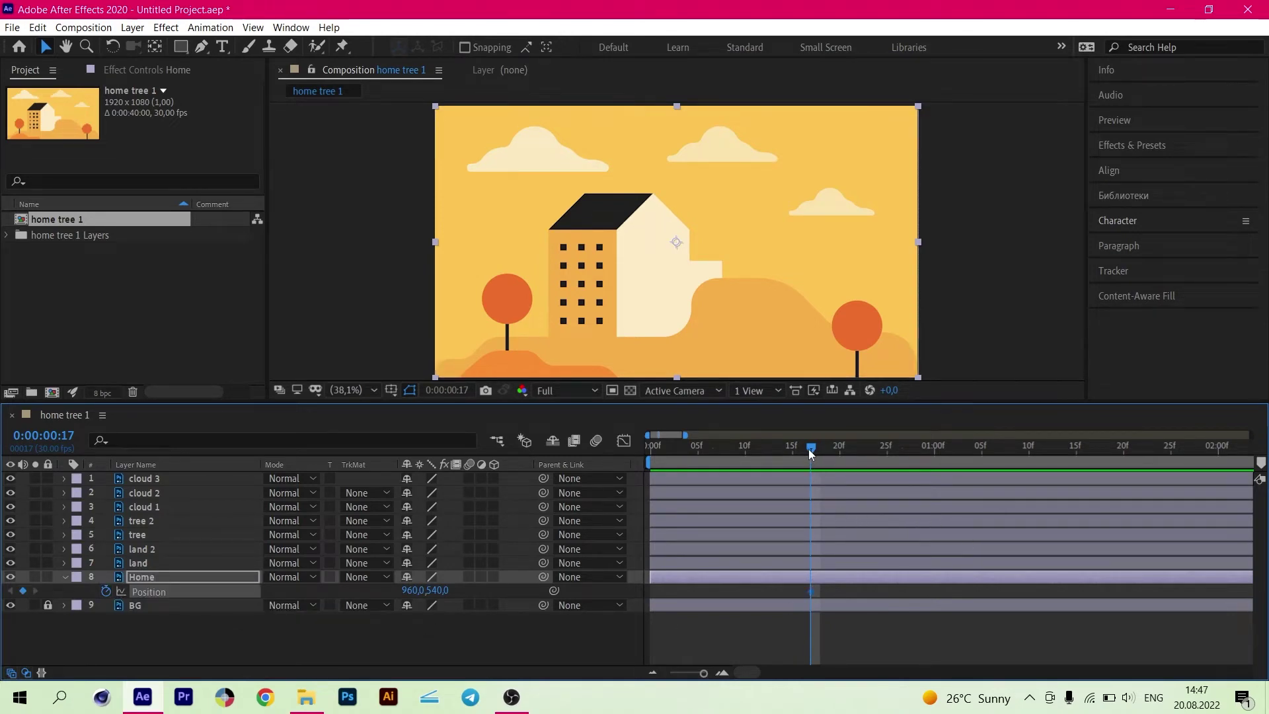
- Add a Home Position keyframe at frame 12 with the house lowered out of sight to 960, 1442
drag(807, 449, 759, 451)
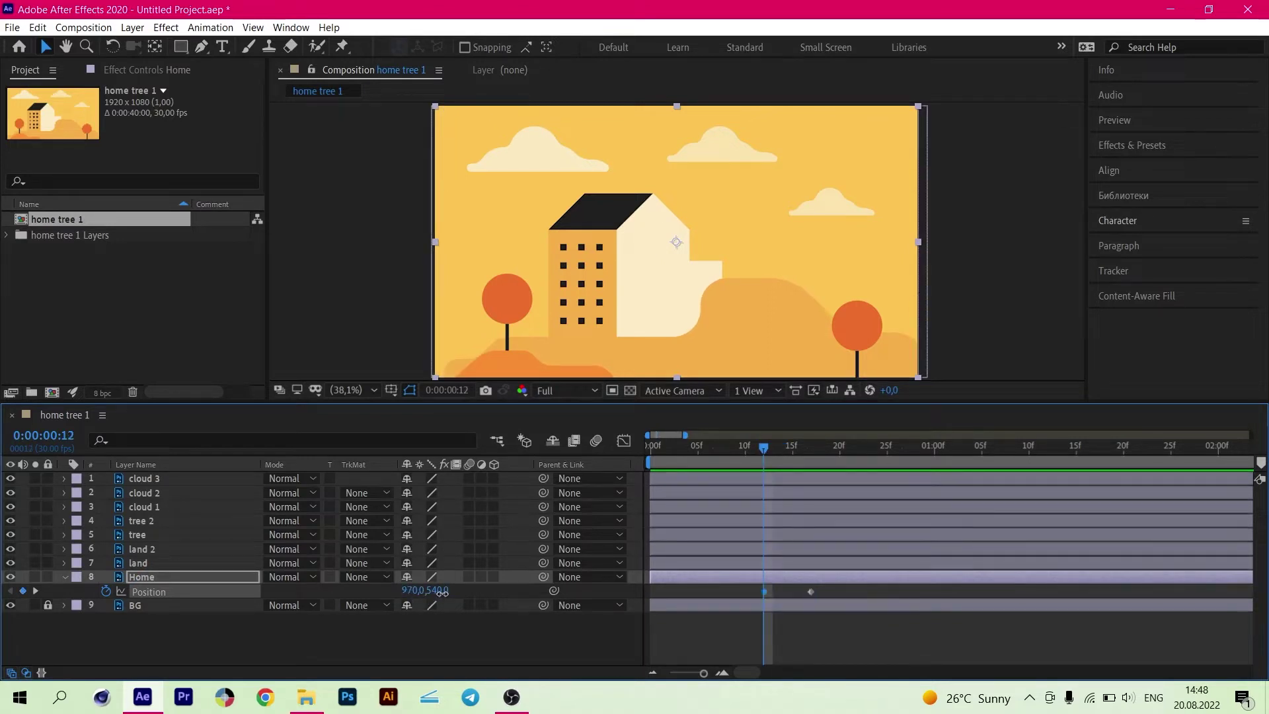
drag(413, 590, 1233, 553)
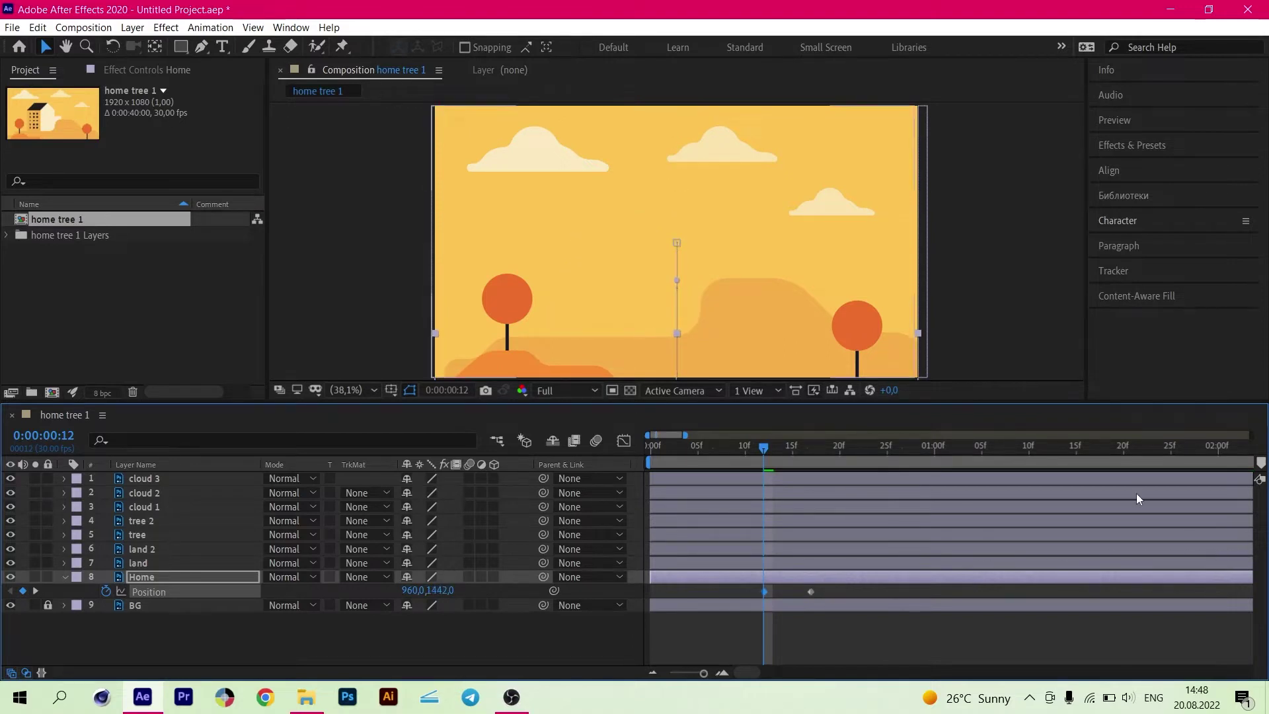
drag(813, 305, 813, 247)
key(v)
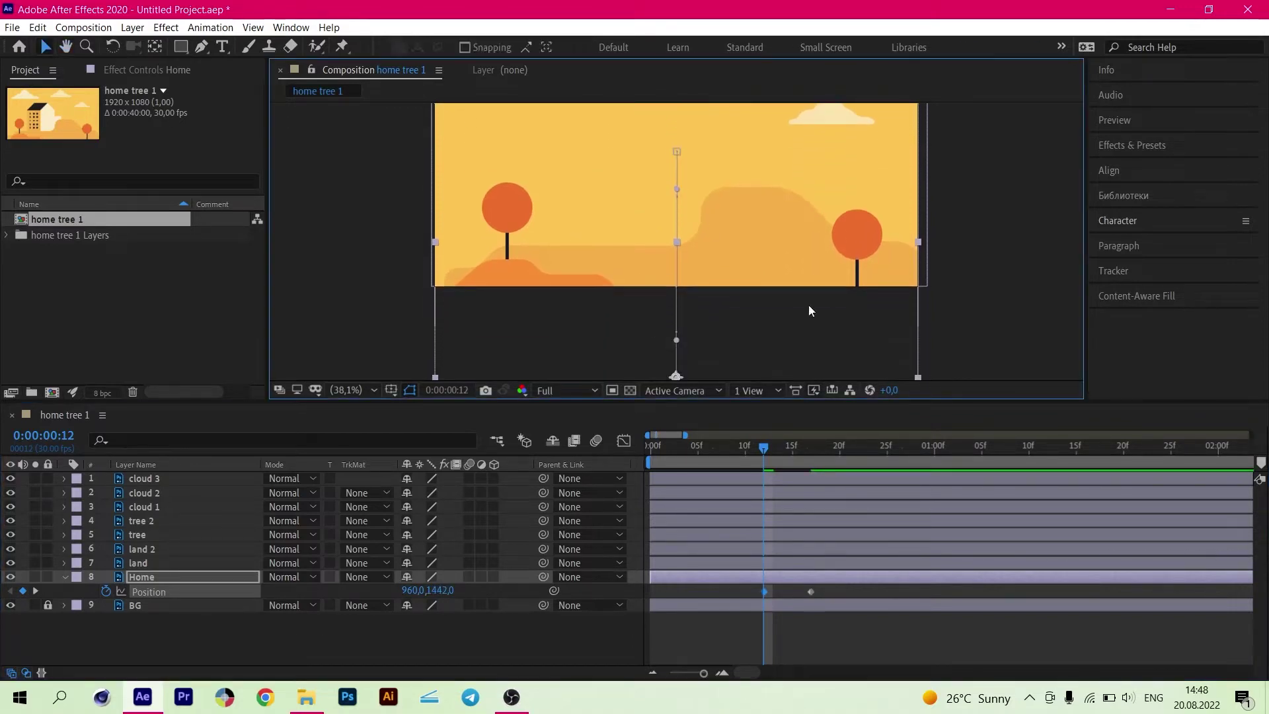
- Solo the Home layer to set its frame 12 Position to 960, 1307, then show all layers again and preview the rise
click(36, 575)
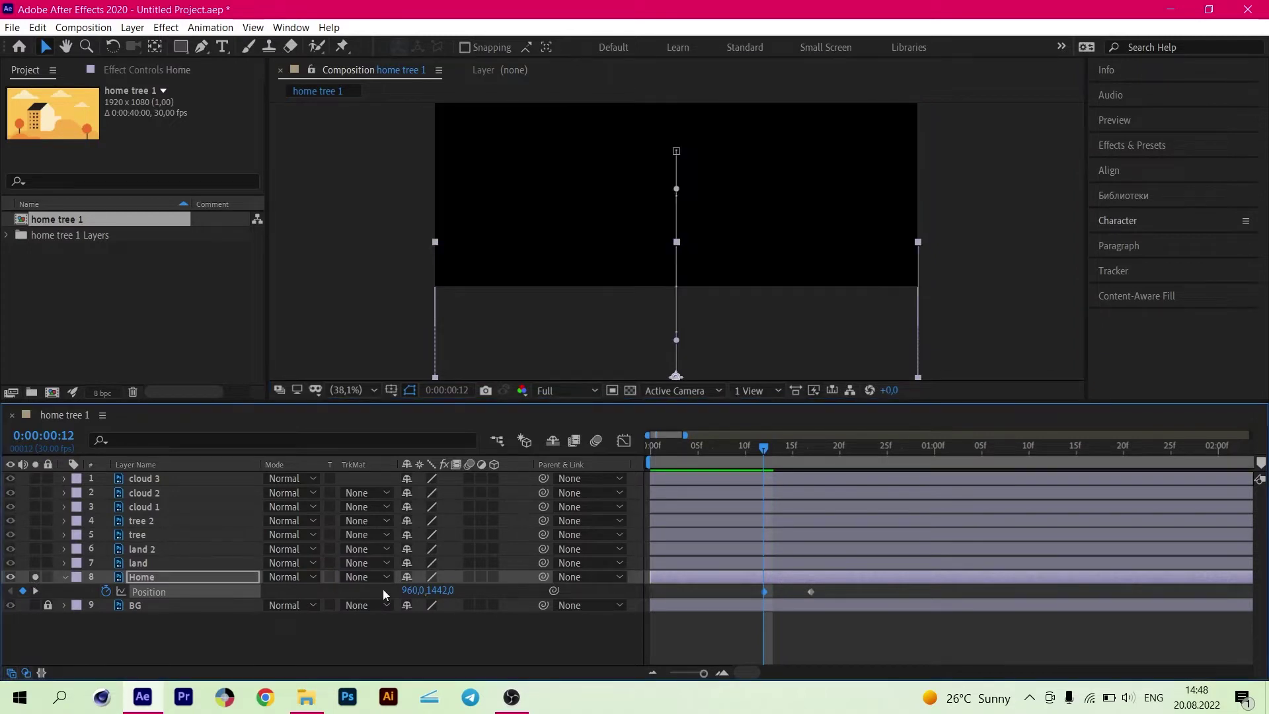
drag(437, 590, 330, 581)
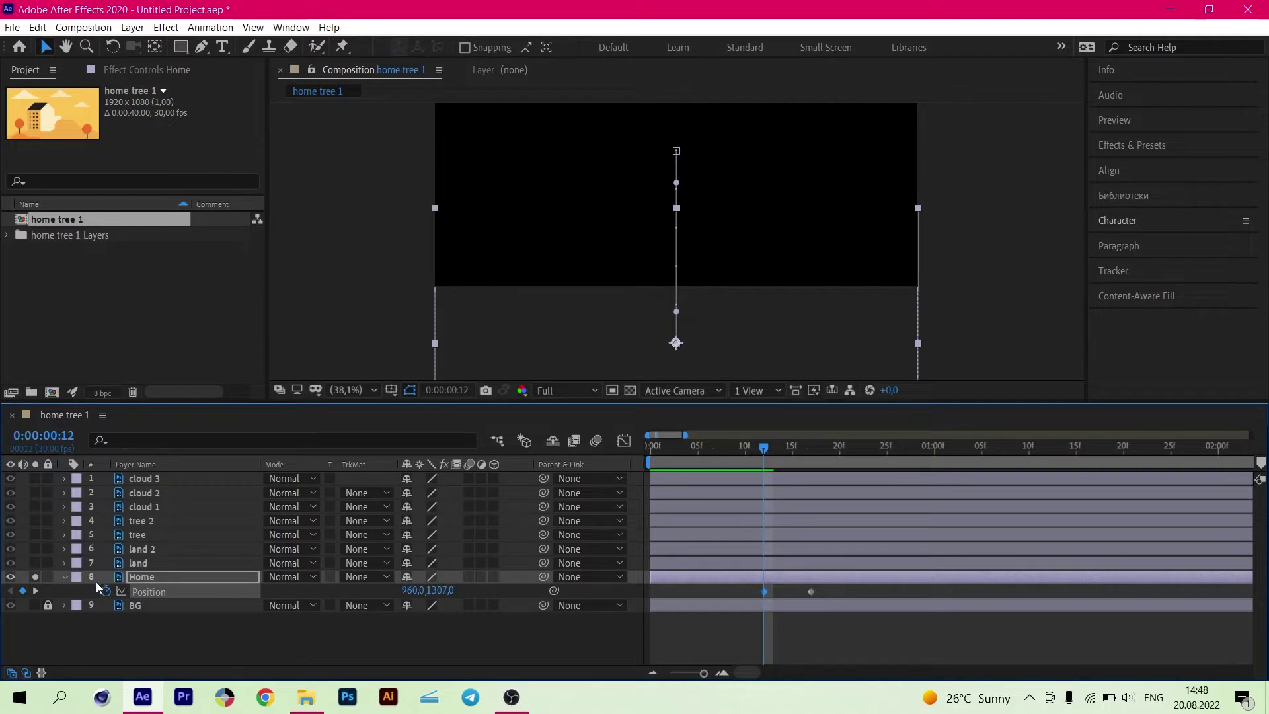
click(36, 576)
key(space)
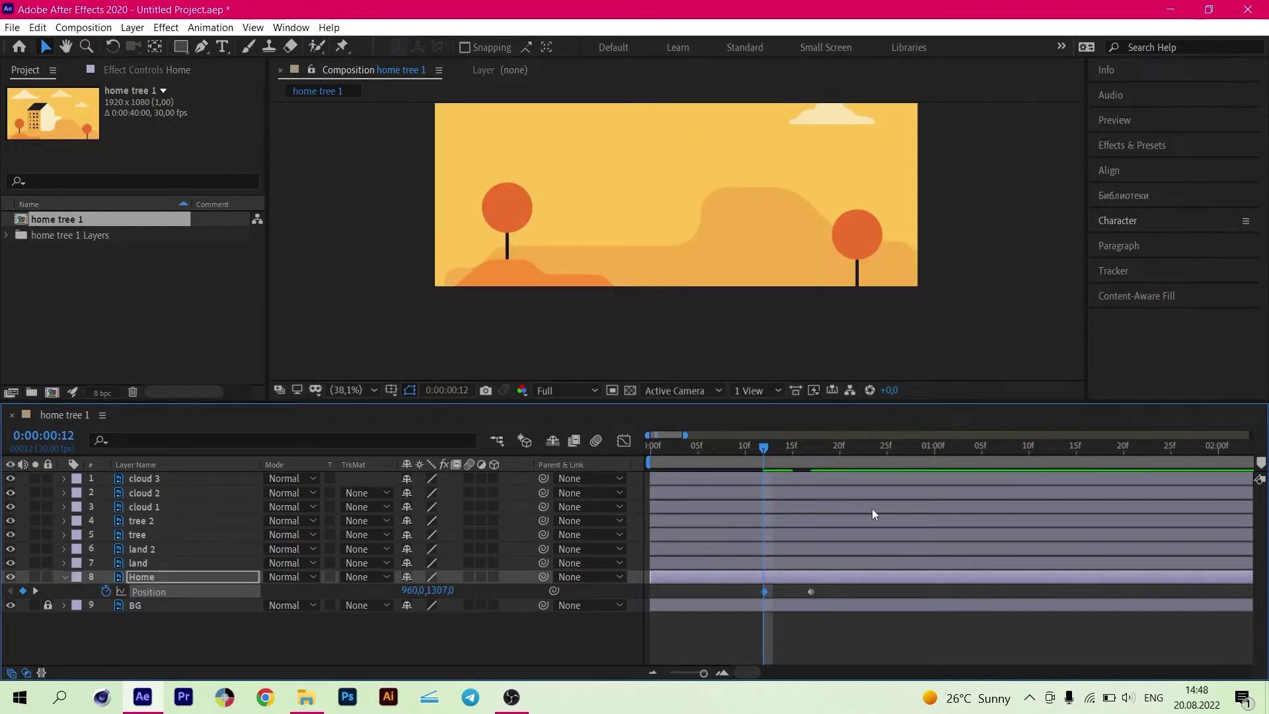
key(space)
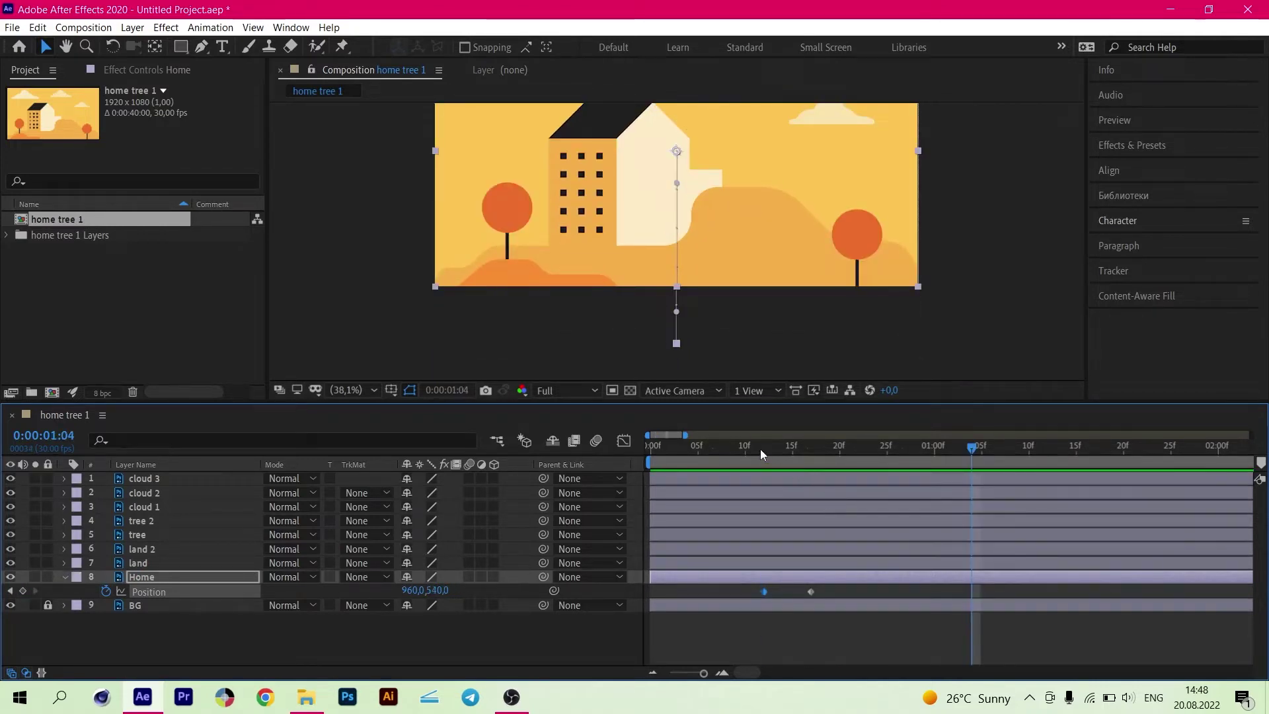
- Move Home's end Position keyframe to frame 22 and add an overshoot keyframe at frame 18 with Position 960, 519.8
drag(760, 449, 803, 465)
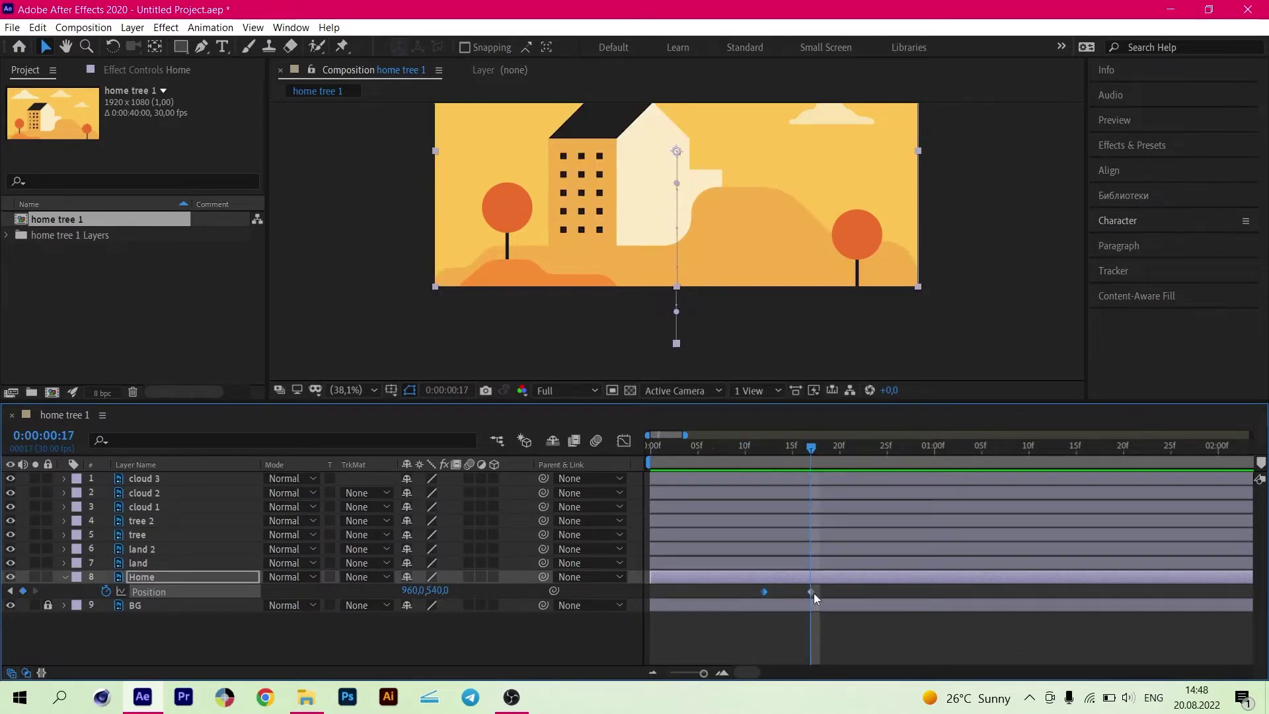
drag(811, 591, 858, 592)
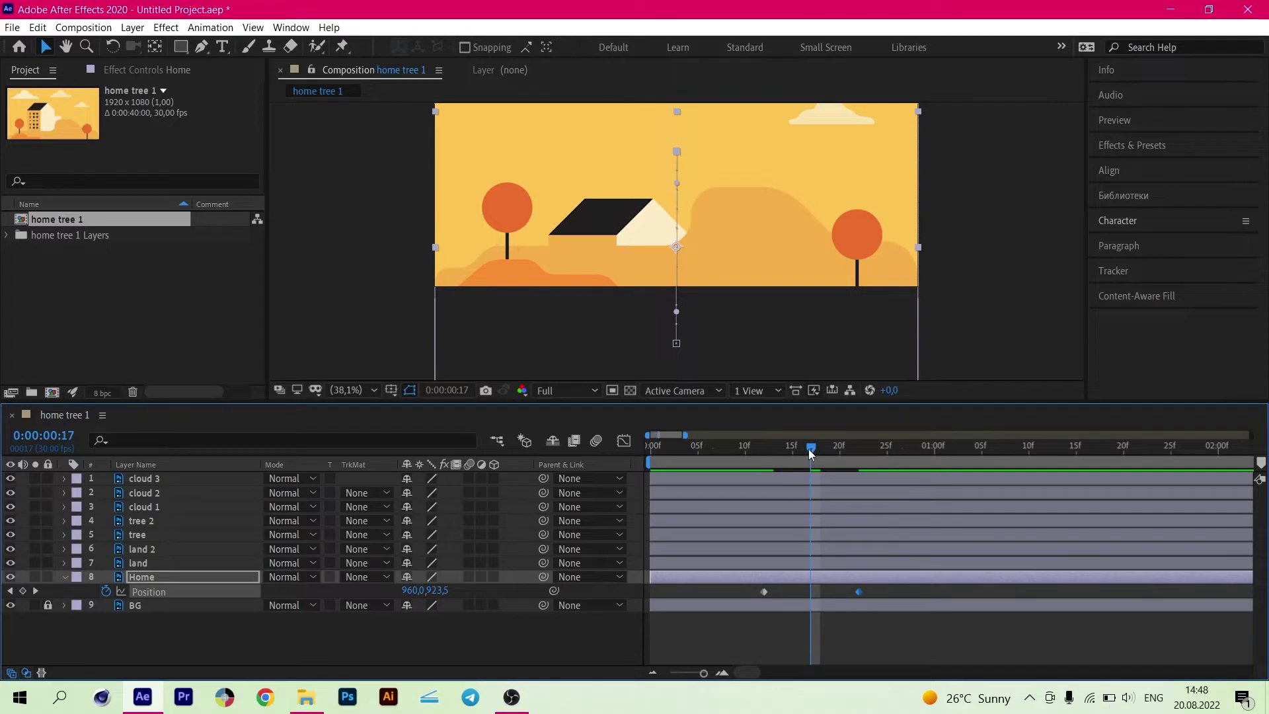
key(Page_Down)
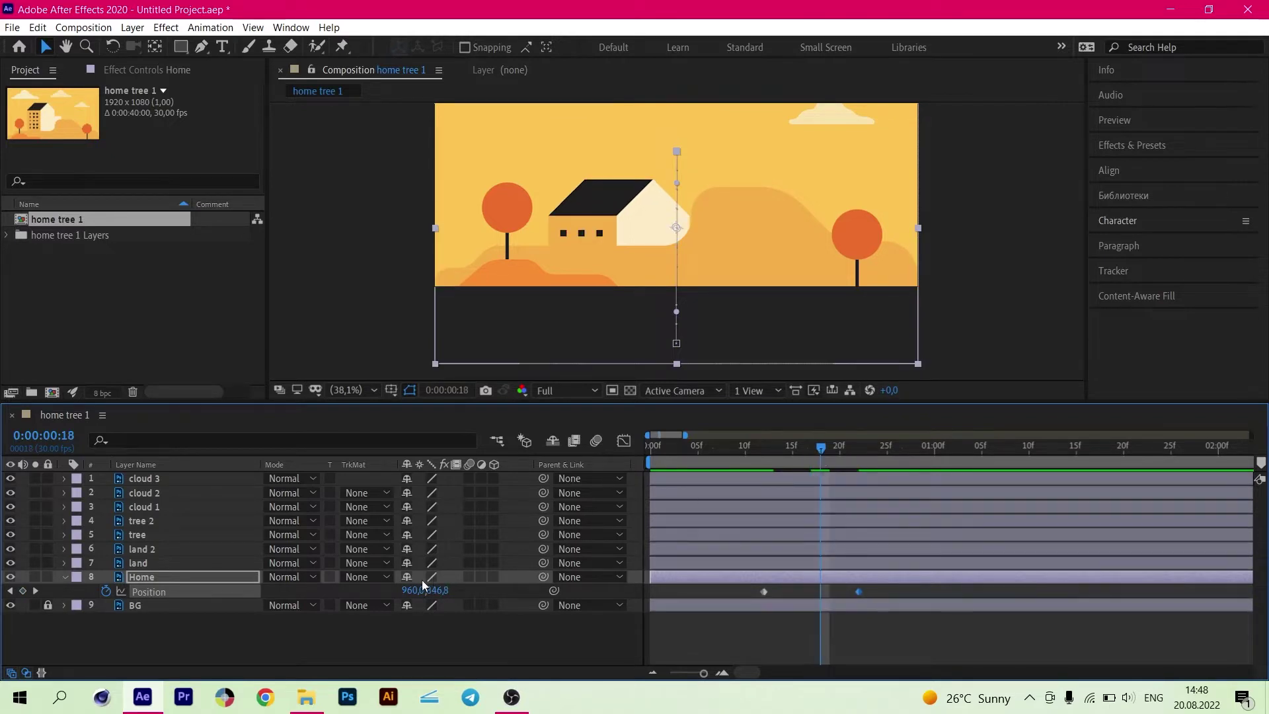
drag(433, 590, 162, 549)
drag(209, 551, 220, 555)
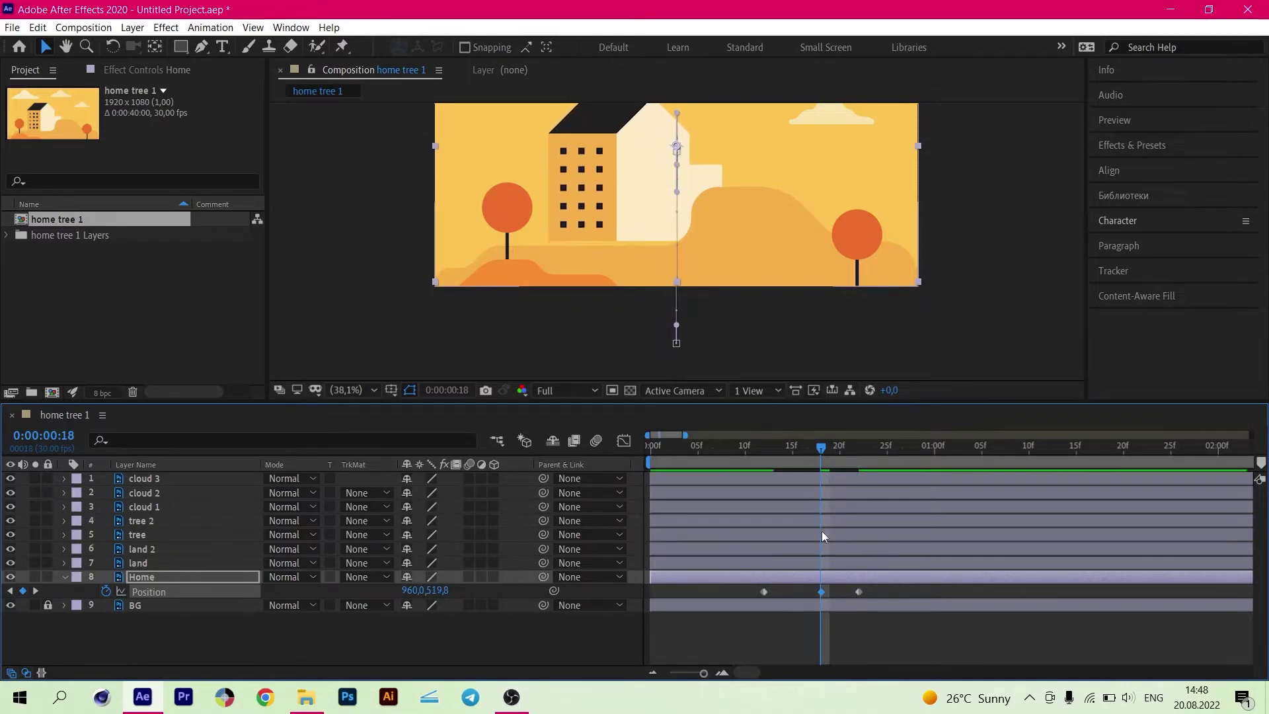
click(763, 463)
drag(782, 462, 754, 493)
key(space)
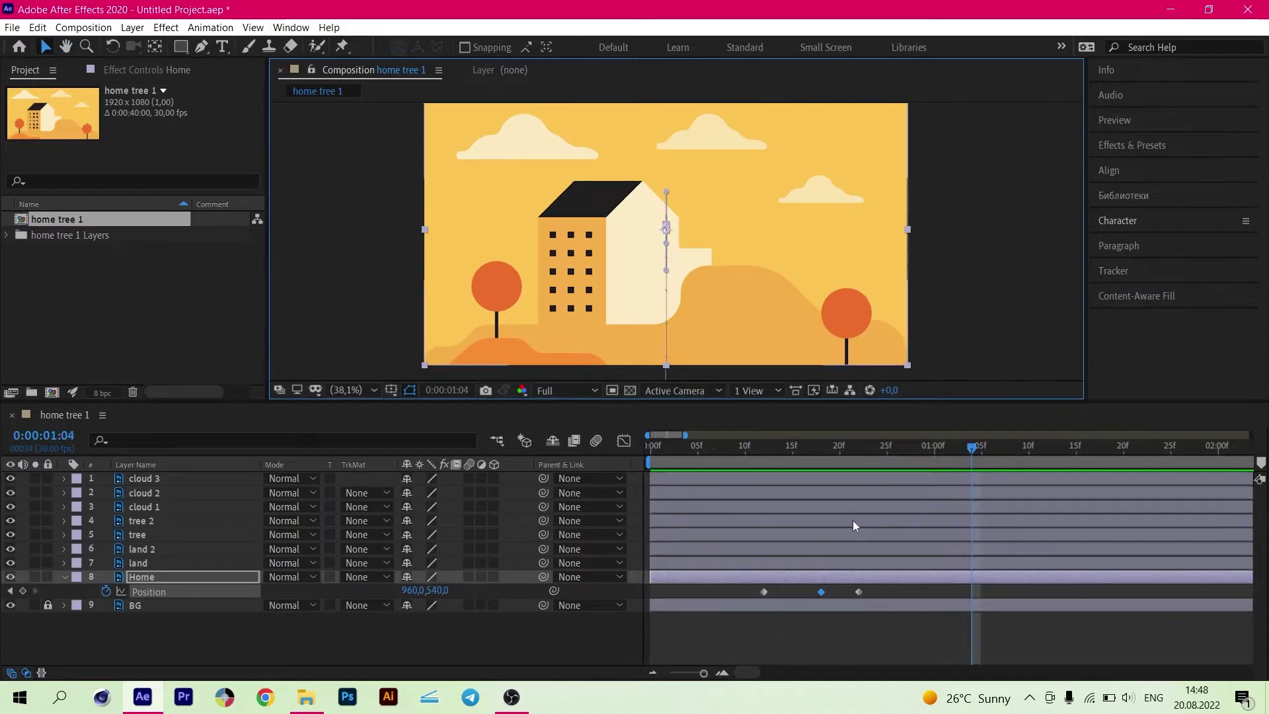
- Add a small bounce keyframe for Home at frame 24 with Position 960, 510
click(820, 449)
drag(830, 453, 878, 480)
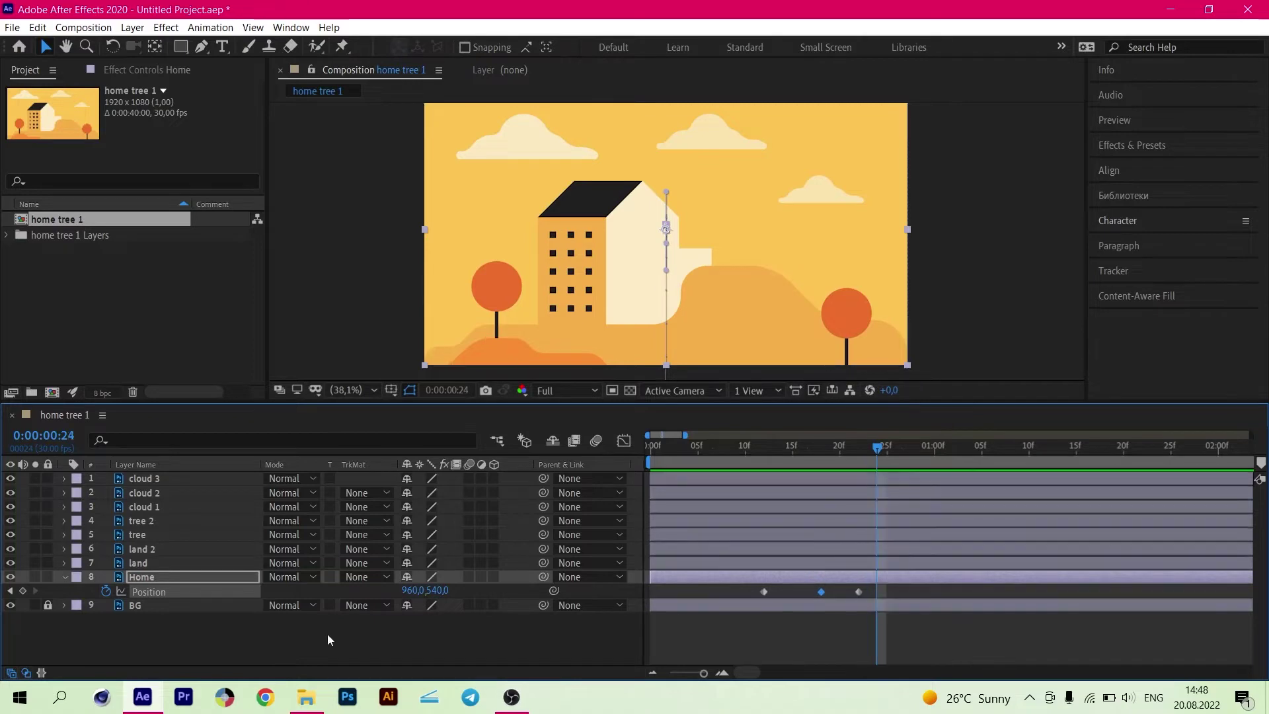
drag(425, 596, 417, 595)
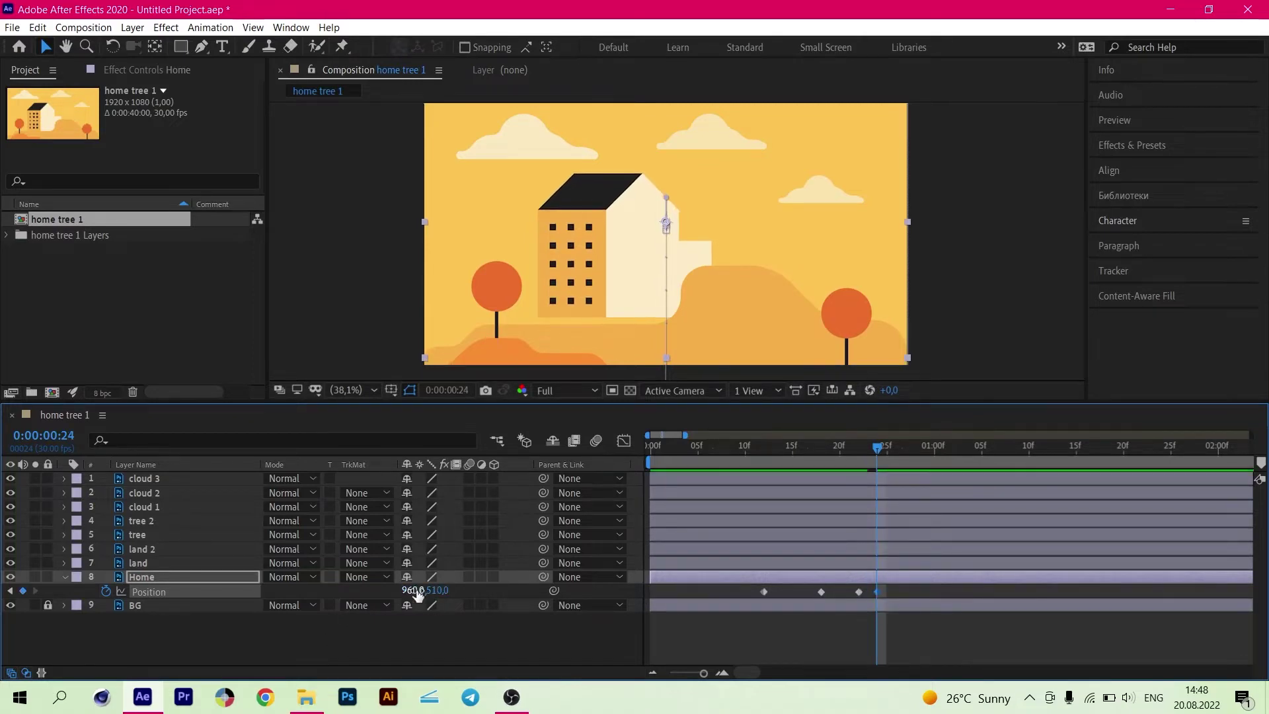
- Copy Home's resting Position keyframe from frame 22 to frame 26 and preview the bounce
click(860, 590)
drag(880, 450, 800, 450)
key(ctrl+v)
key(space)
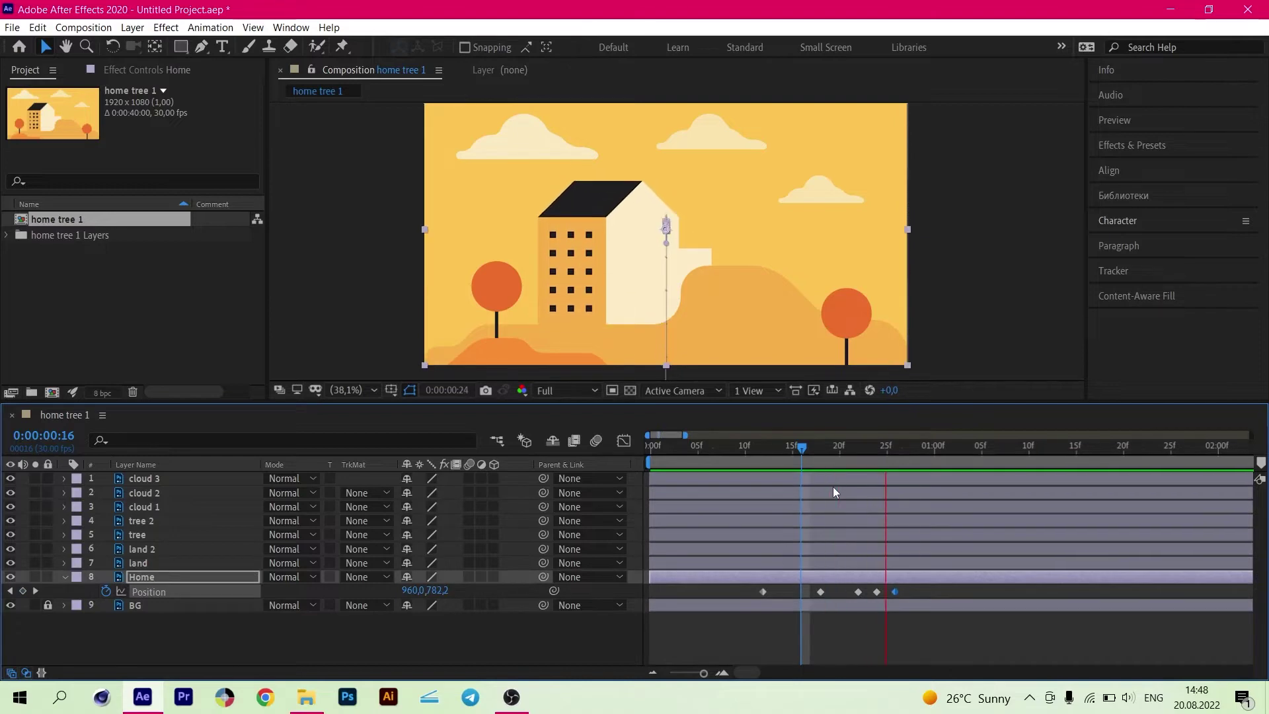
drag(759, 444, 723, 449)
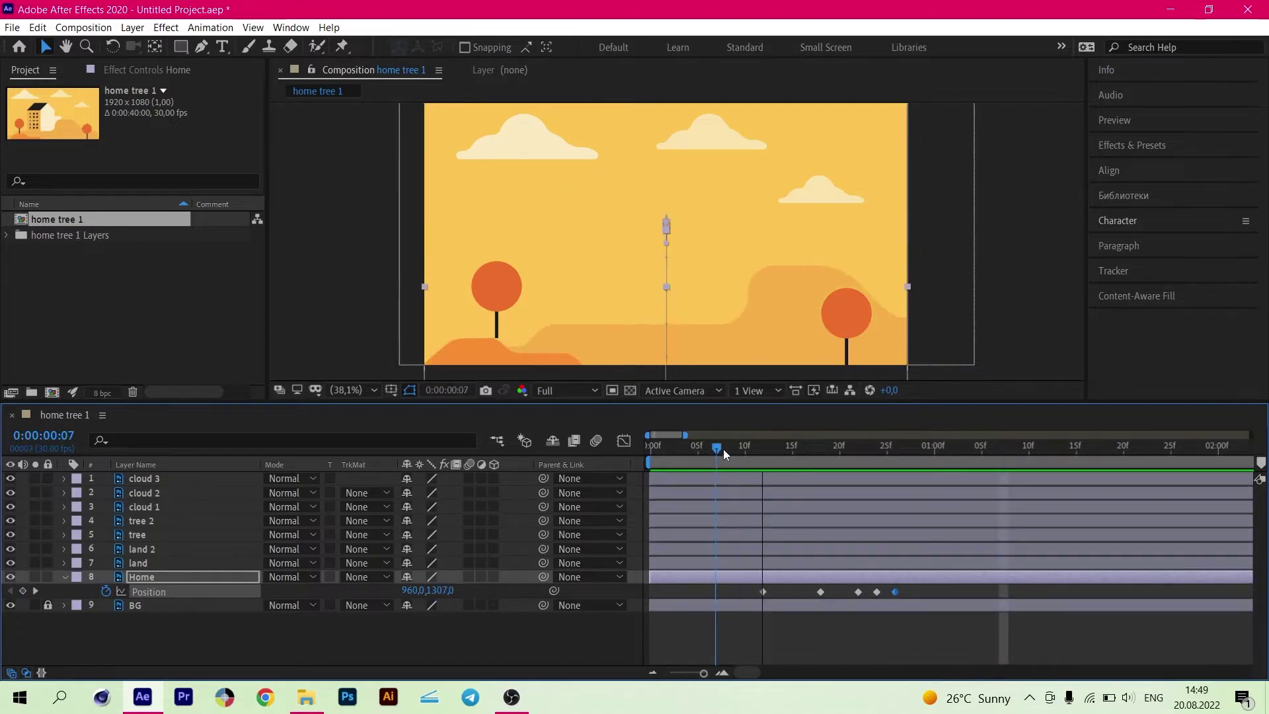
key(space)
key(space)
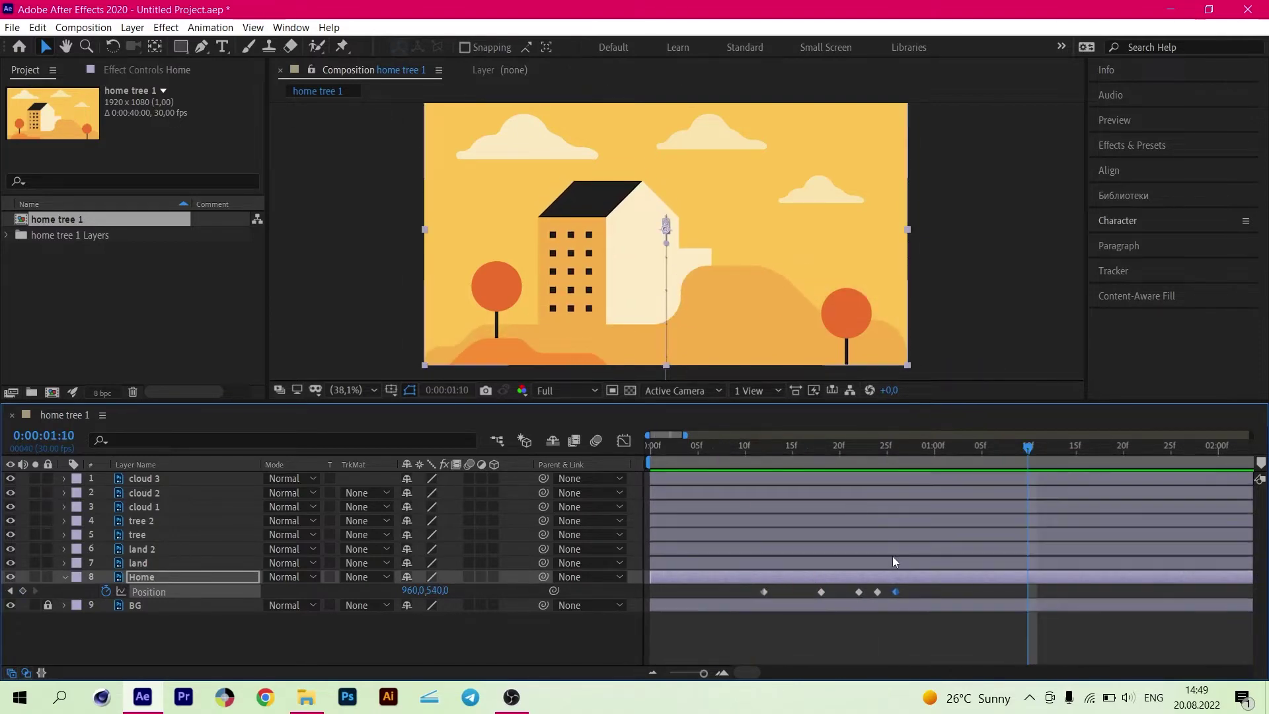
- Apply Easy Ease to all Home Position keyframes and extend the frame 18 keyframe's influence on both sides in the speed graph
drag(910, 590, 737, 609)
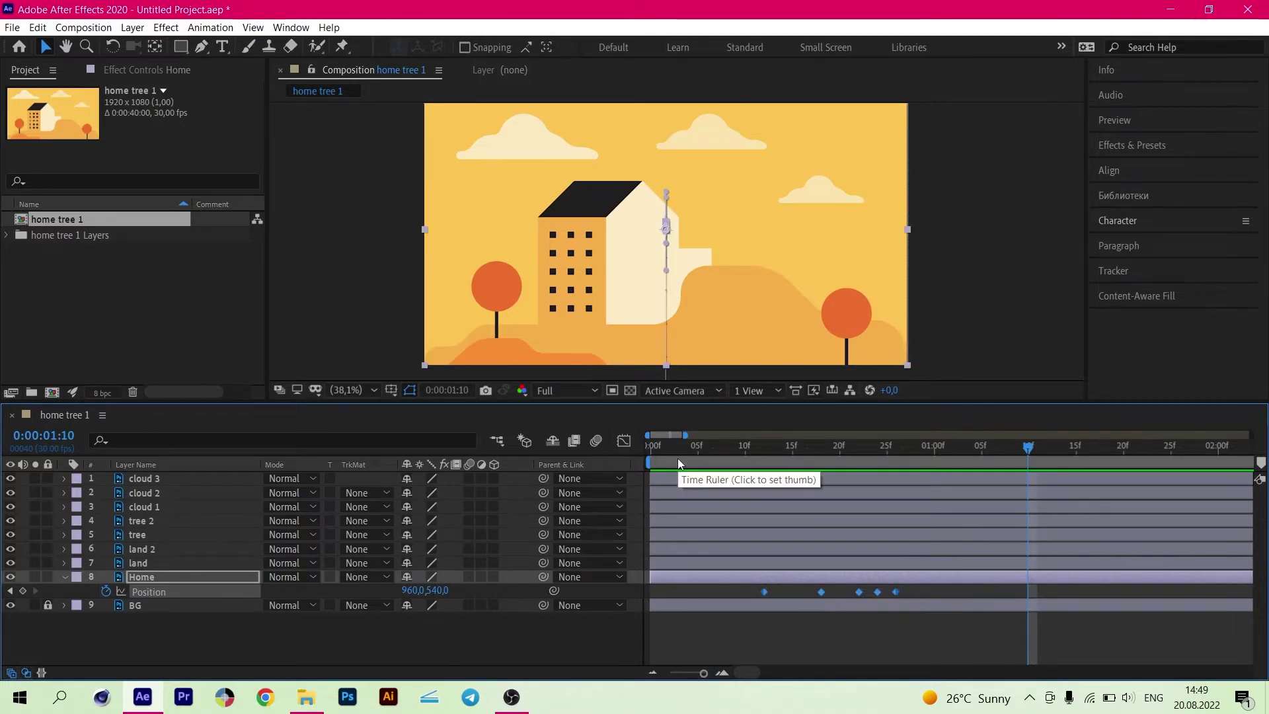
key(F9)
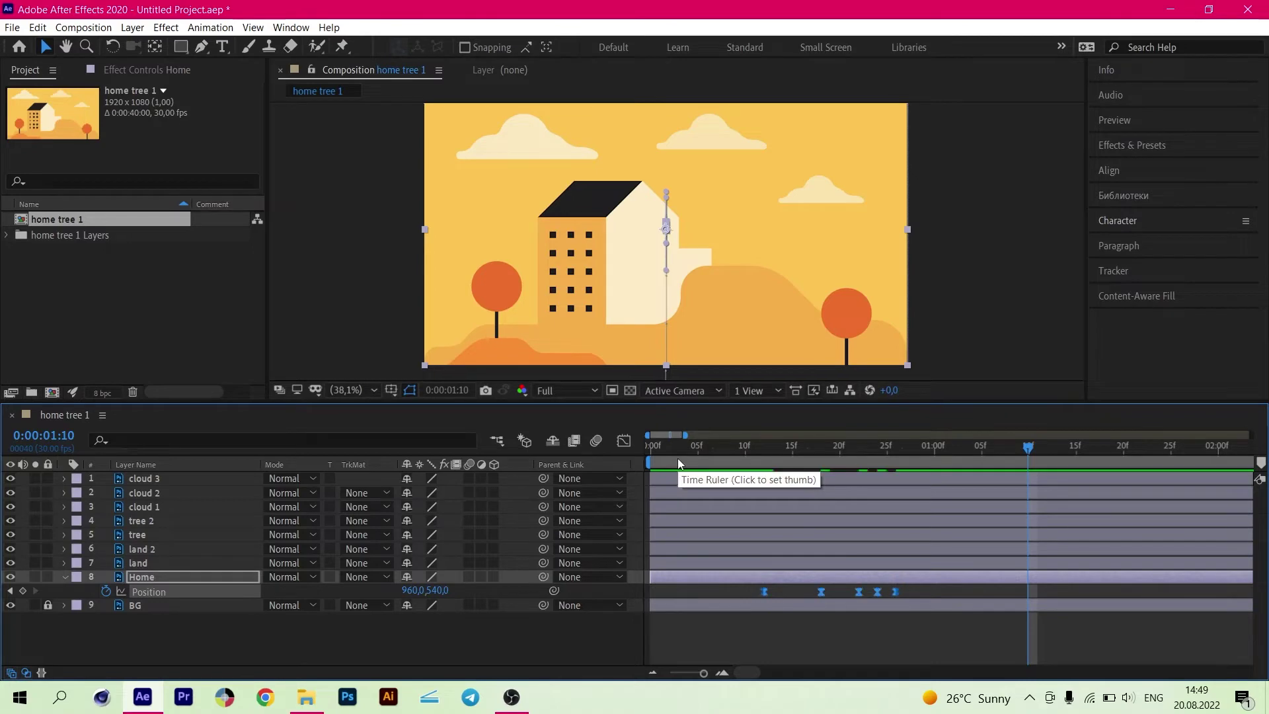
click(628, 441)
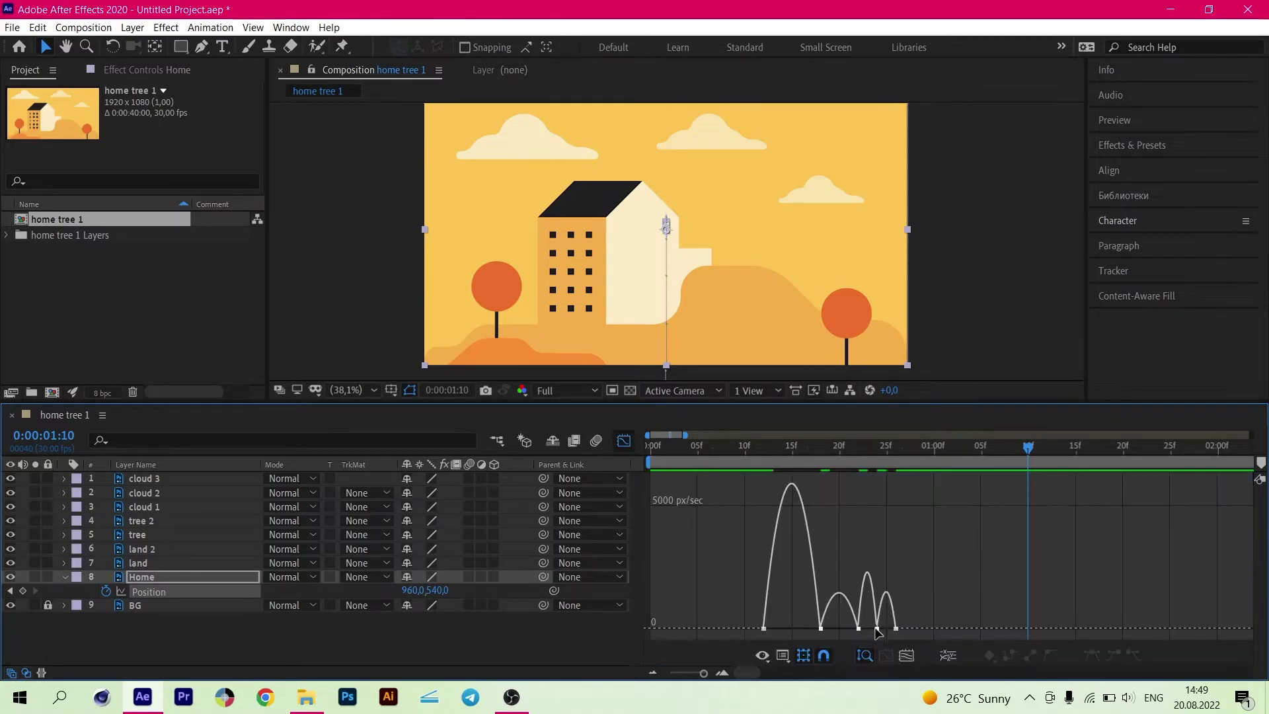
scroll(821, 629, up, 2)
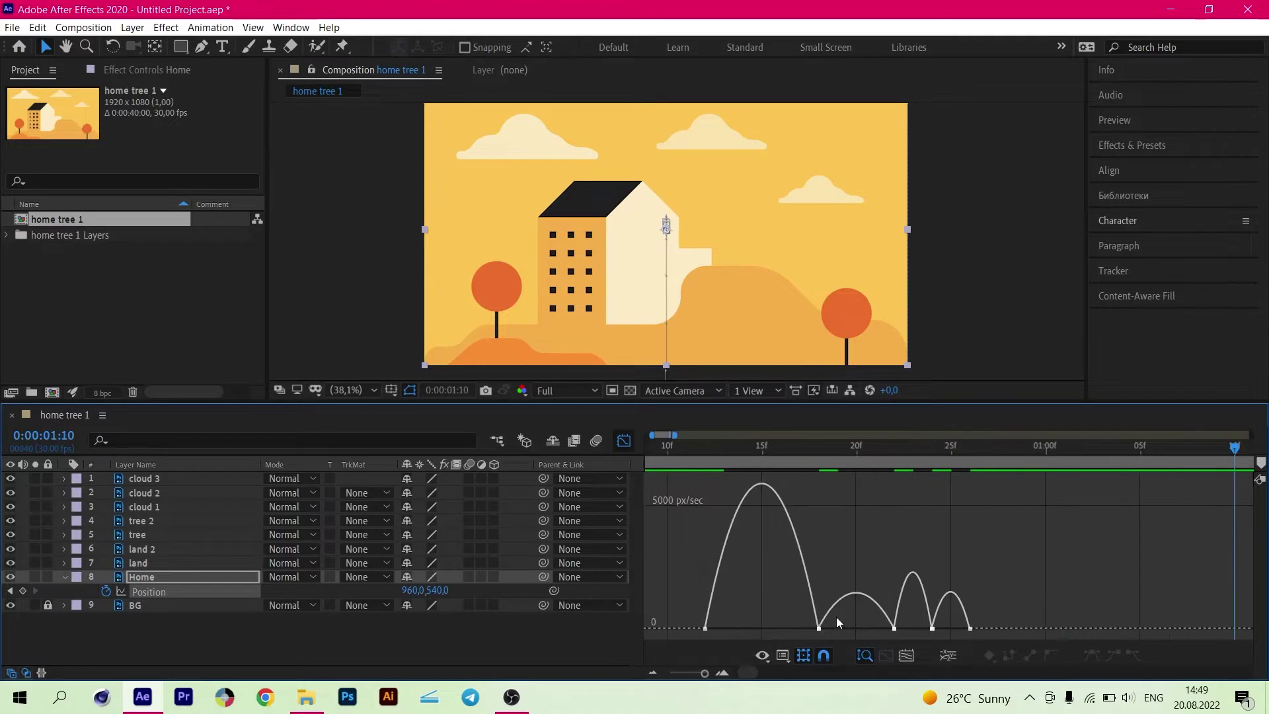
drag(797, 639, 855, 627)
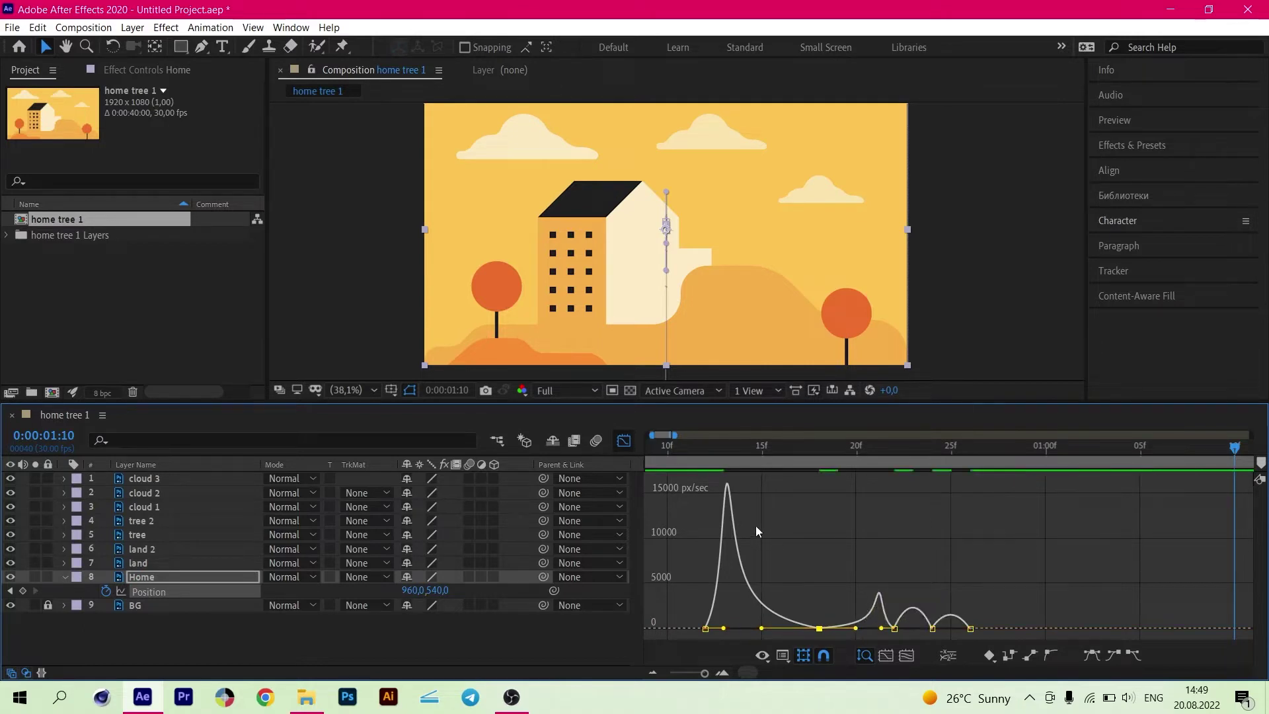
click(622, 441)
key(space)
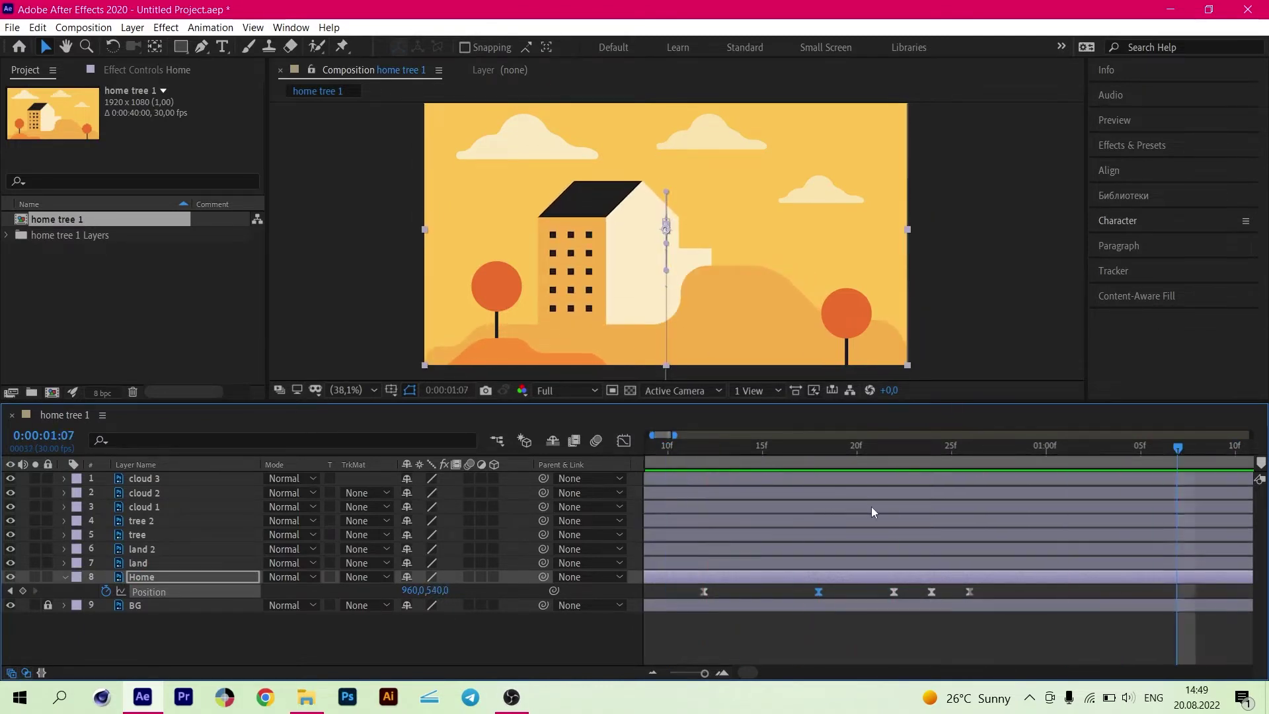
- Step through the house's bounce frame by frame after frame 18 and play it back to check the motion
click(838, 446)
key(Page_Down)
key(Page_Down)
key(Page_Down)
key(Page_Down)
key(Page_Down)
key(Page_Down)
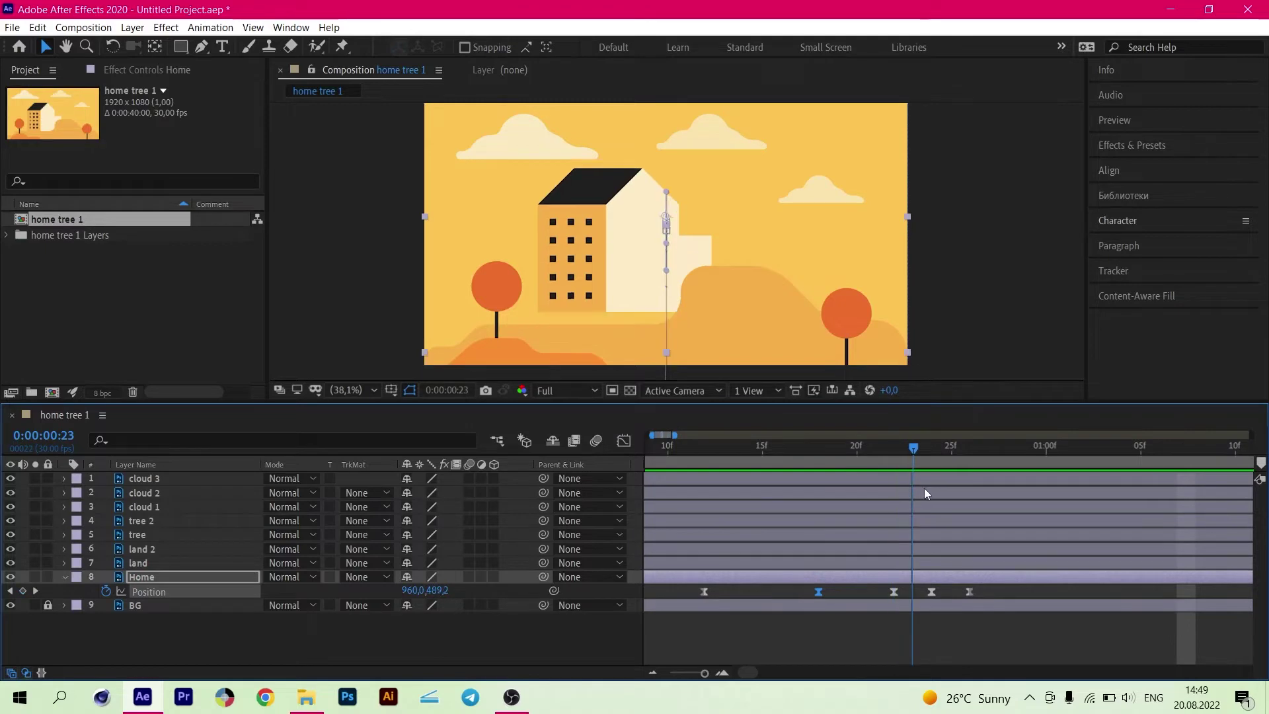
key(space)
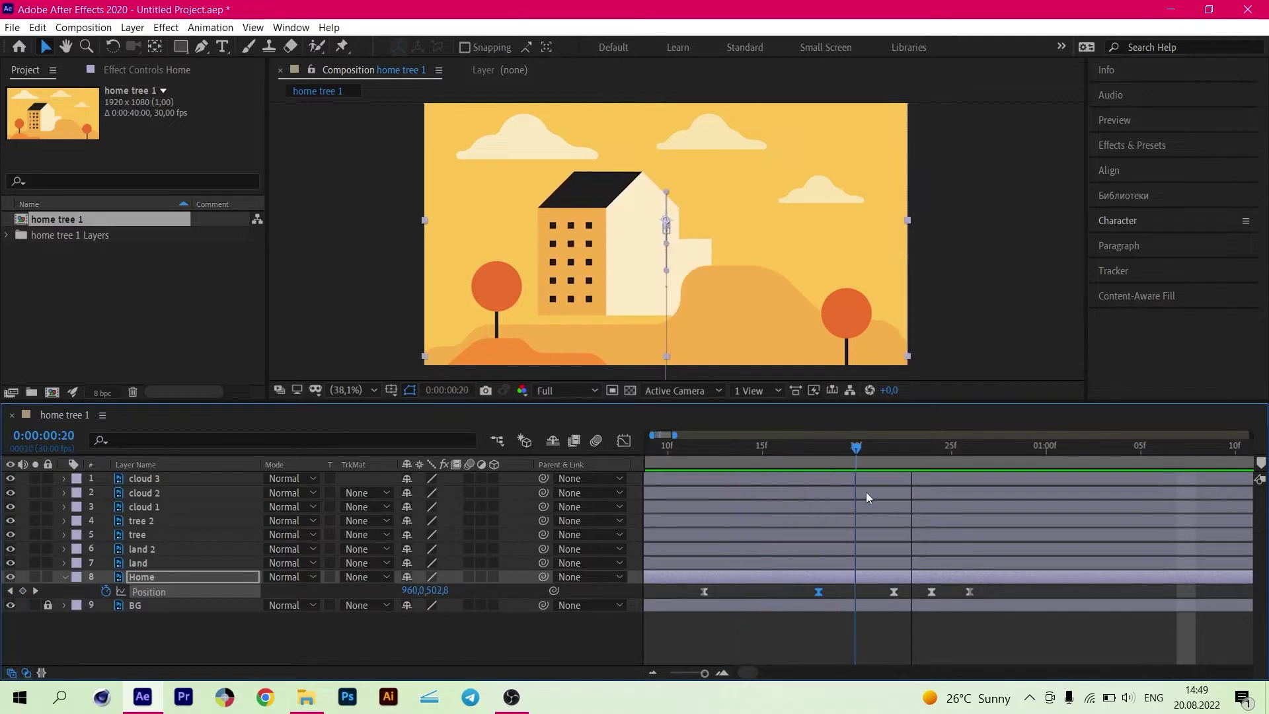
key(space)
- Raise the house higher at Home's frame 18 keyframe by setting its Position to 960, 337.8
key(j)
key(j)
key(j)
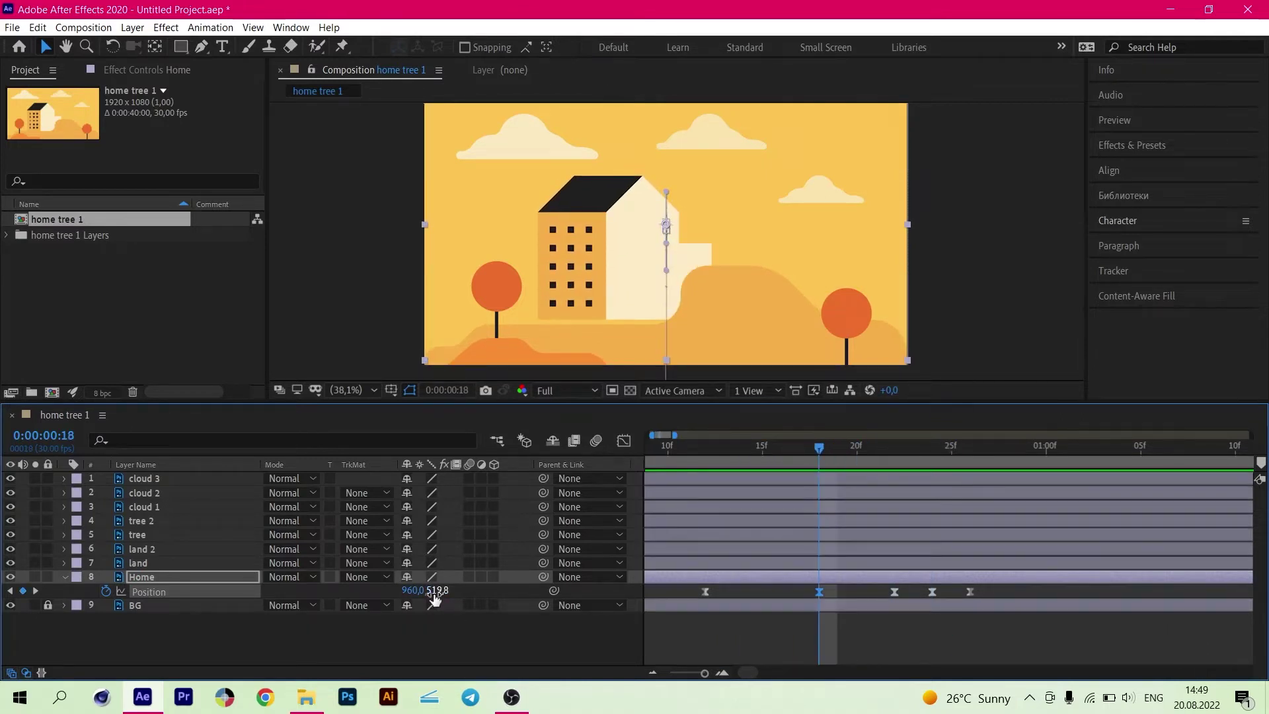
drag(437, 590, 317, 591)
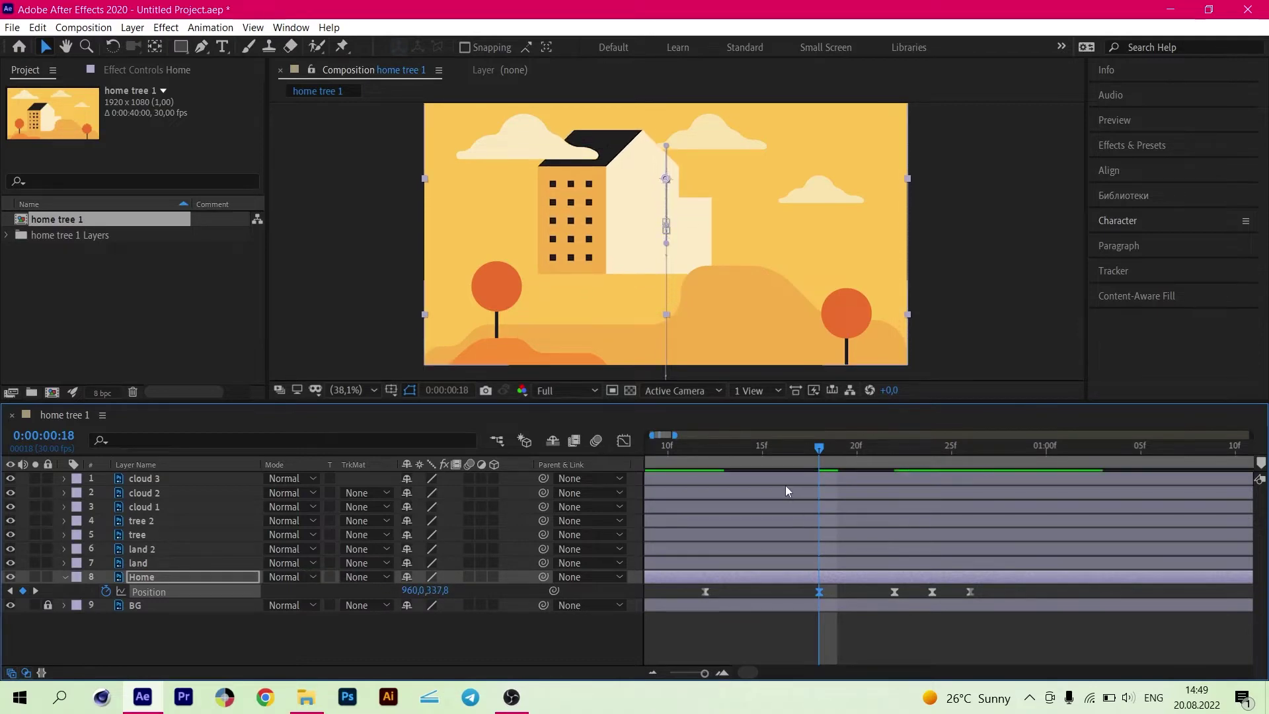
- Spread out Home's last three Position keyframes so they fall on frames 22, 25 and 28
key(space)
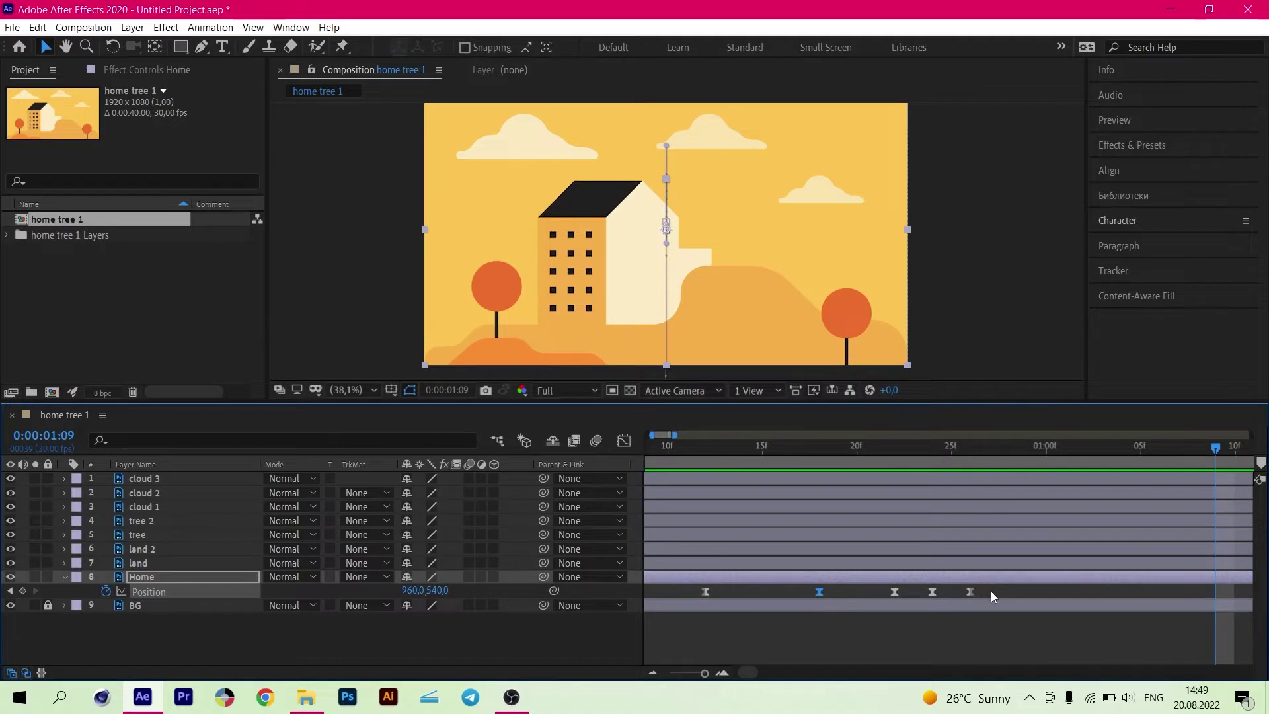
drag(990, 590, 761, 578)
key(minus)
key(equal)
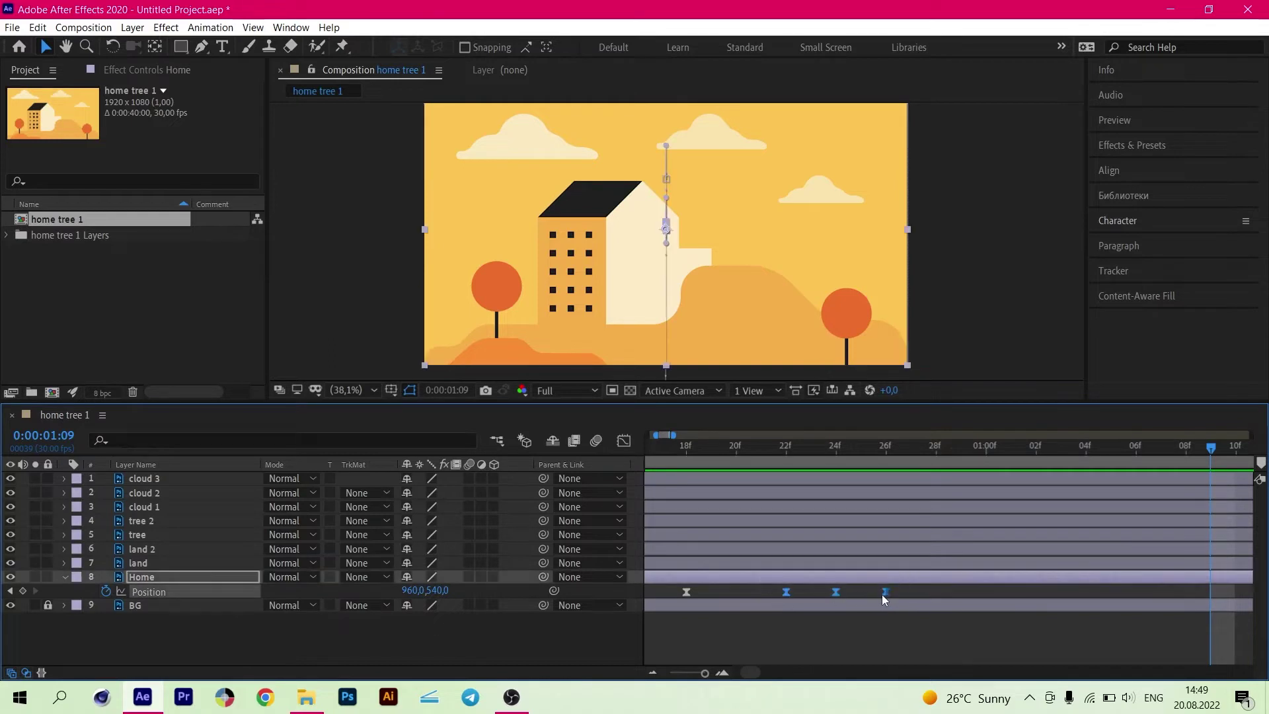
drag(914, 593, 936, 595)
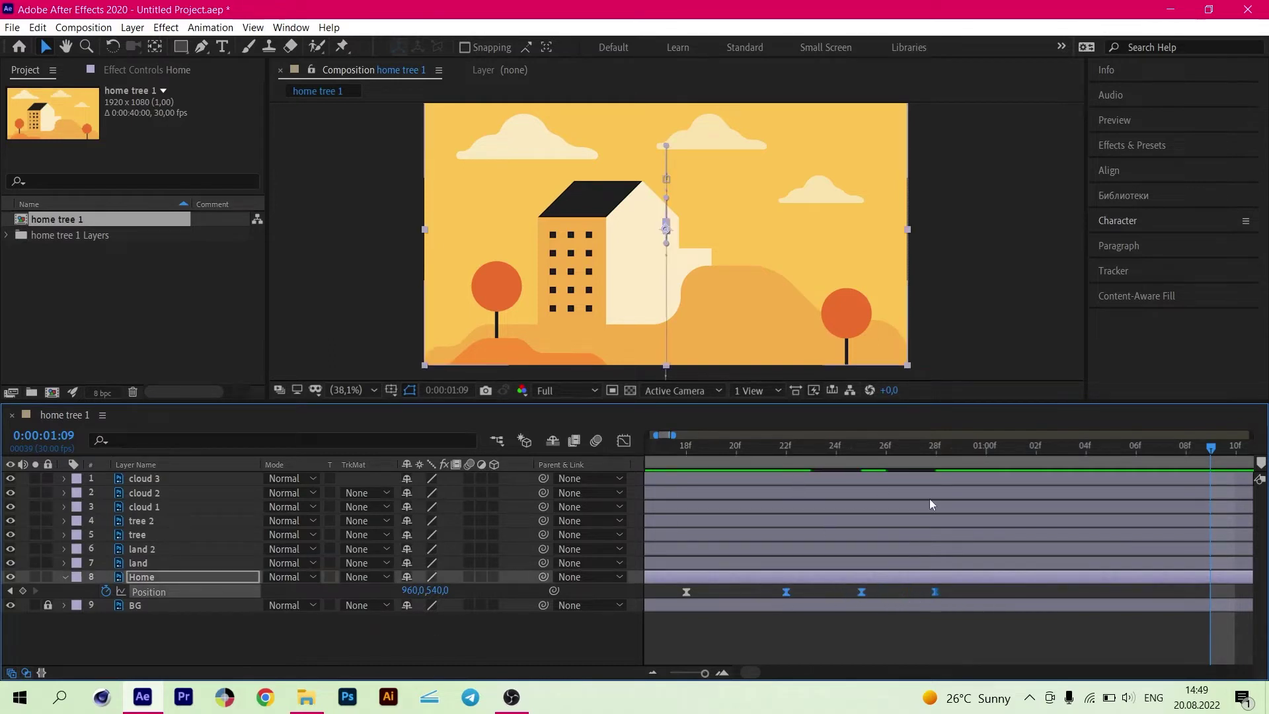
- Play the animation from the first frame to check the house's slower bounce timing
key(minus)
click(735, 458)
key(Home)
key(space)
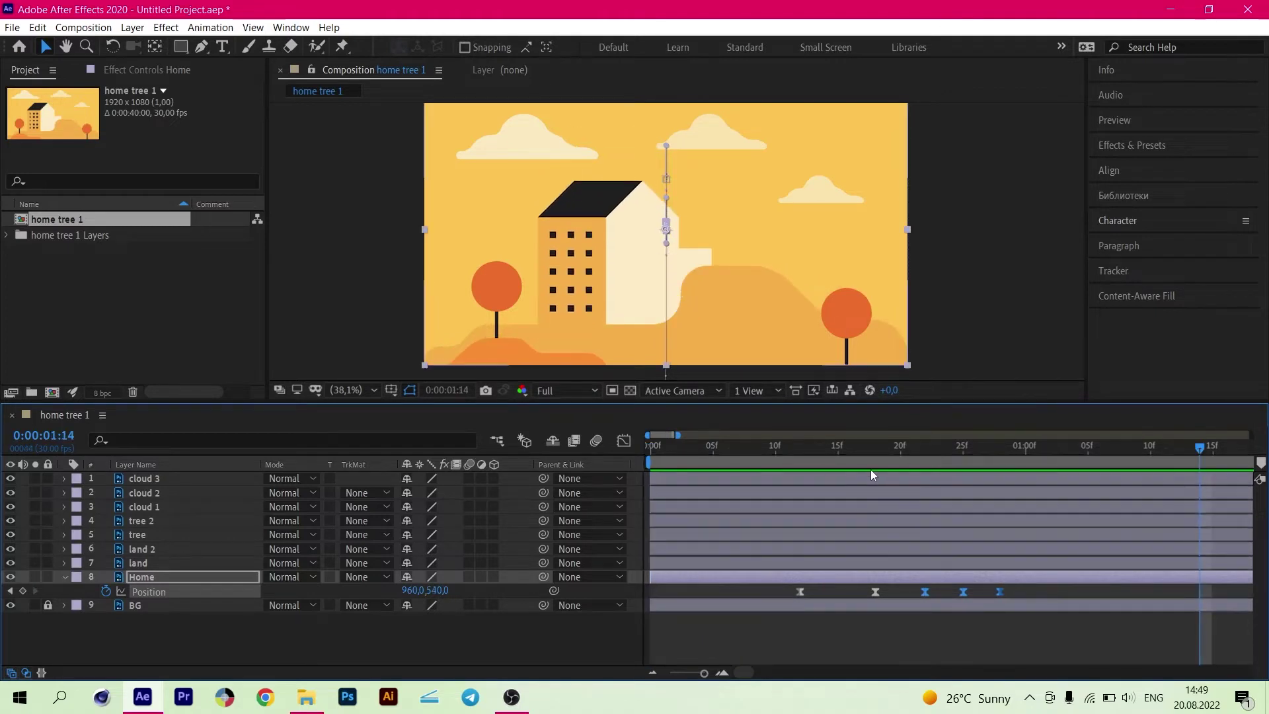
key(space)
key(space)
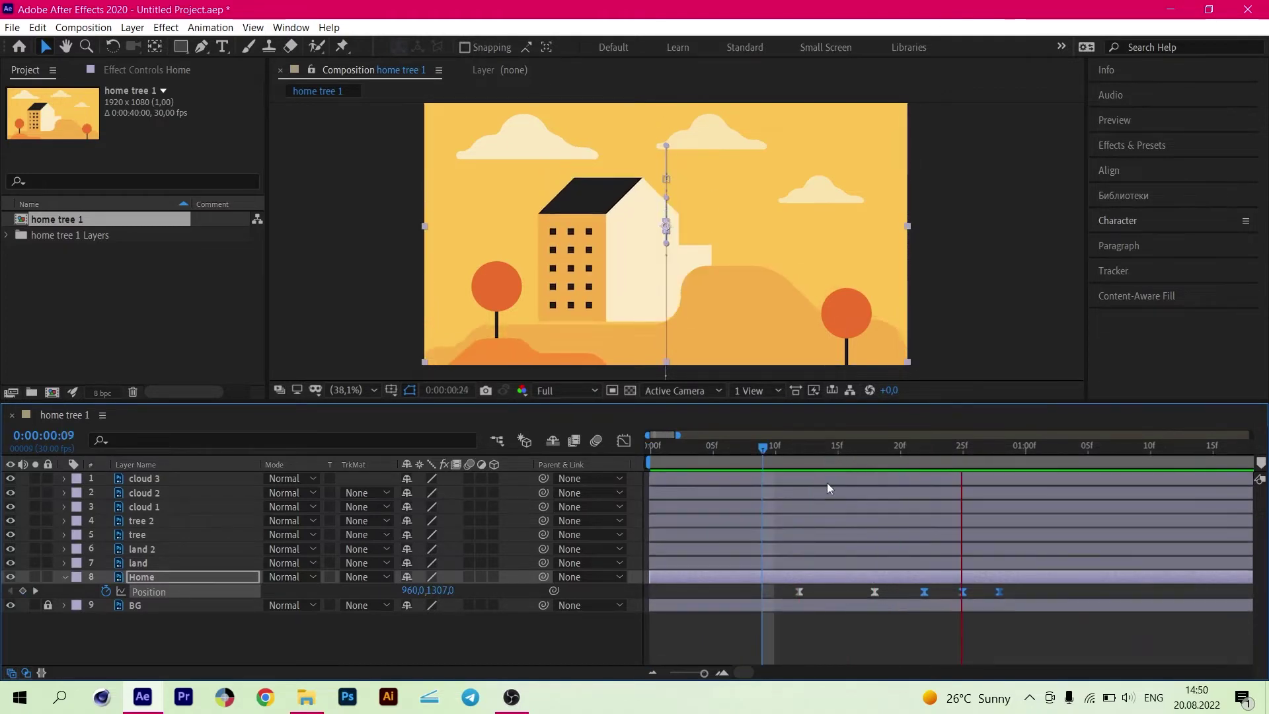
key(space)
- Set the temporal interpolation of all Home Position keyframes to Linear
drag(1029, 592, 792, 595)
right_click(799, 591)
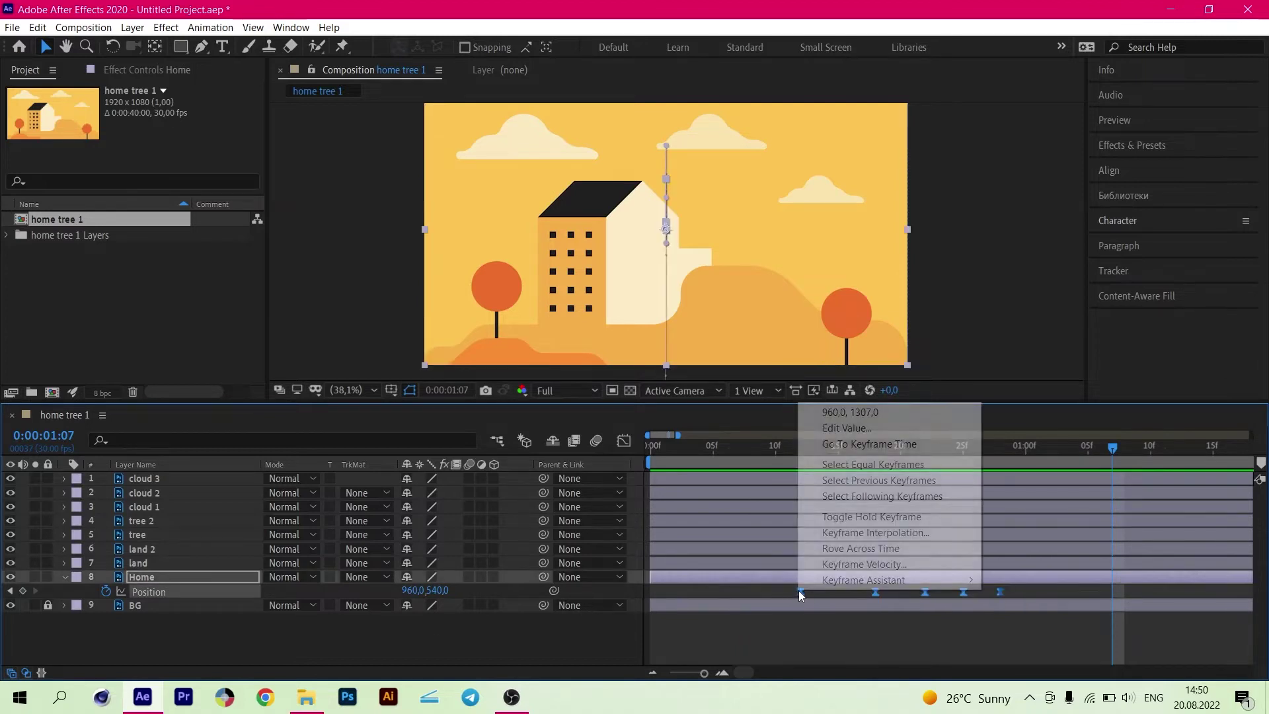
click(863, 497)
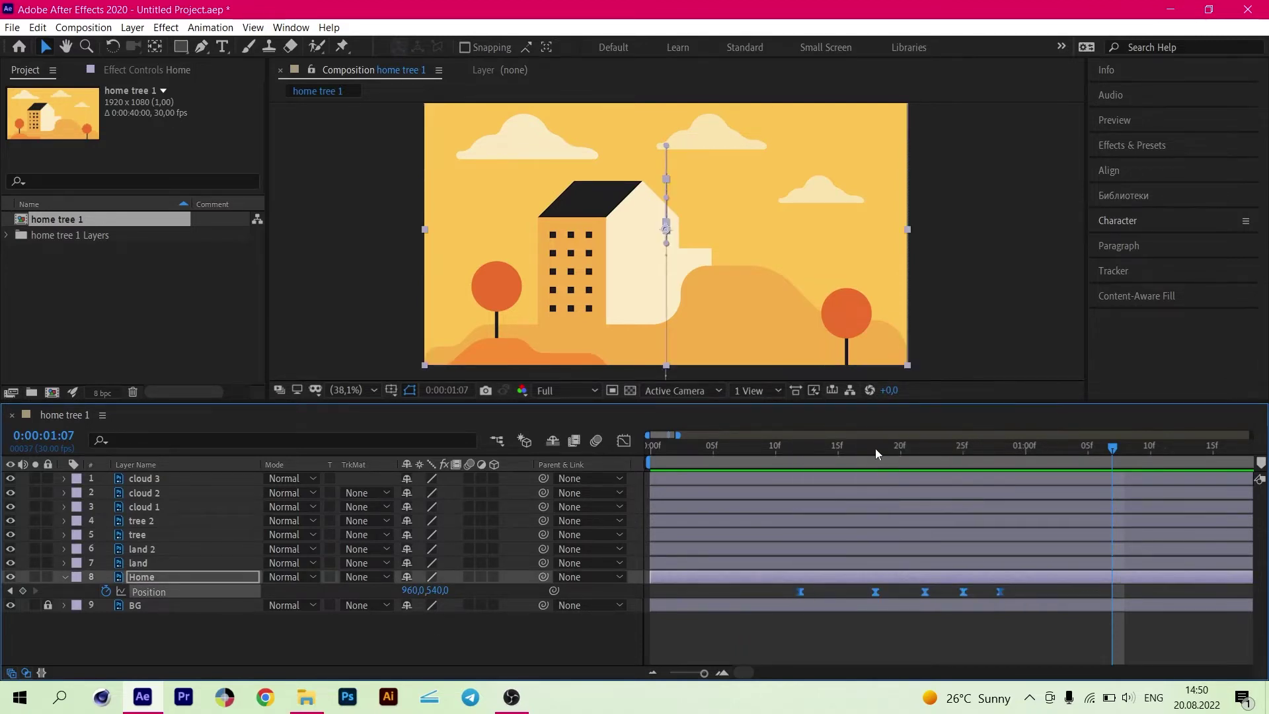
right_click(798, 592)
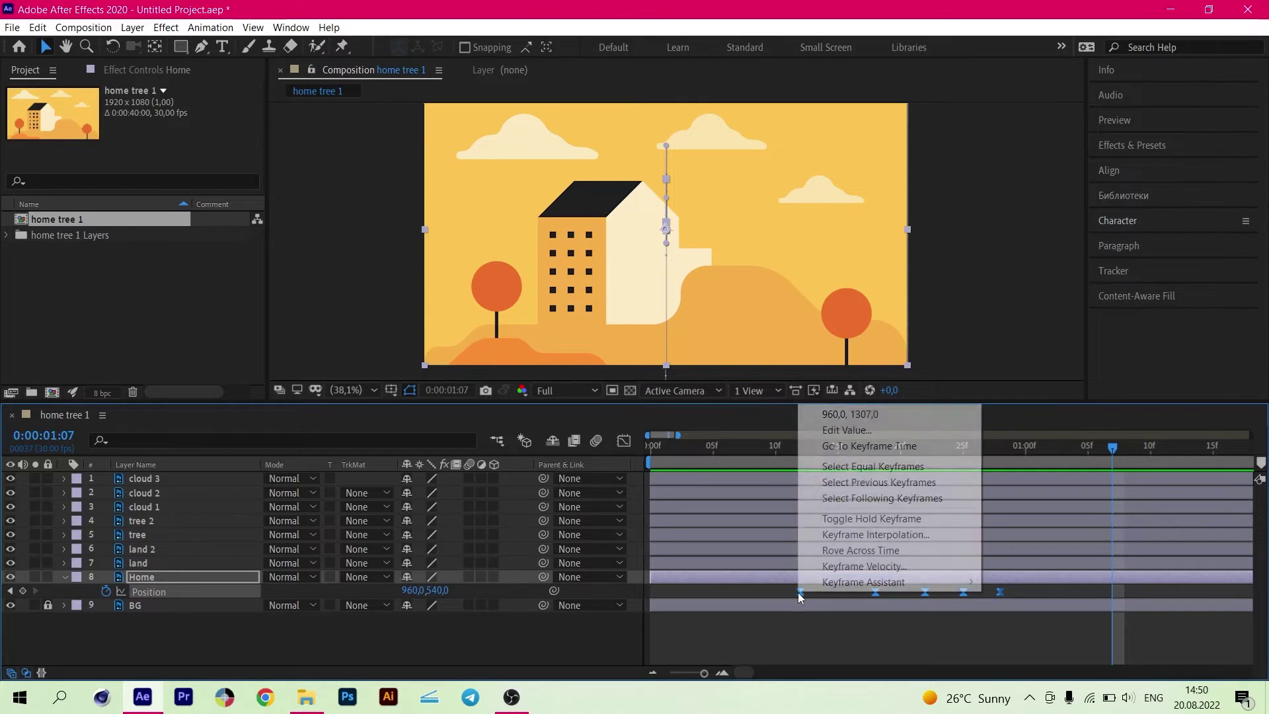
click(873, 534)
click(665, 266)
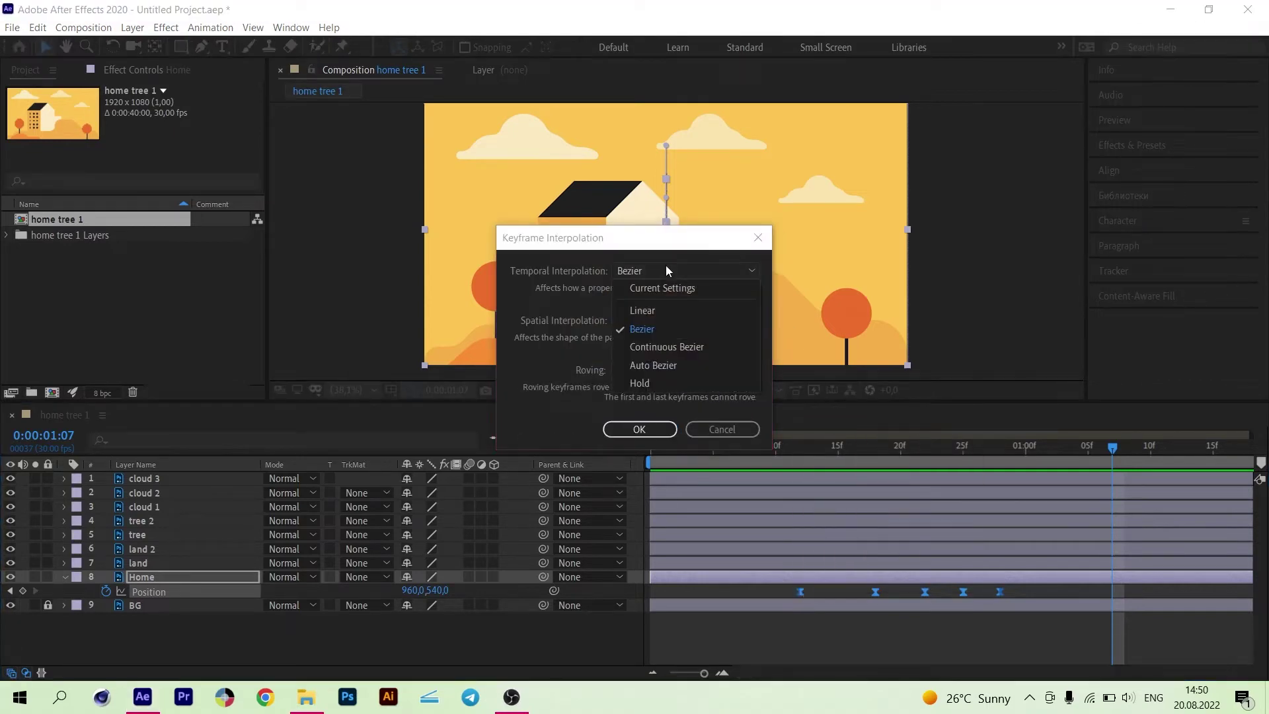
click(661, 307)
click(639, 429)
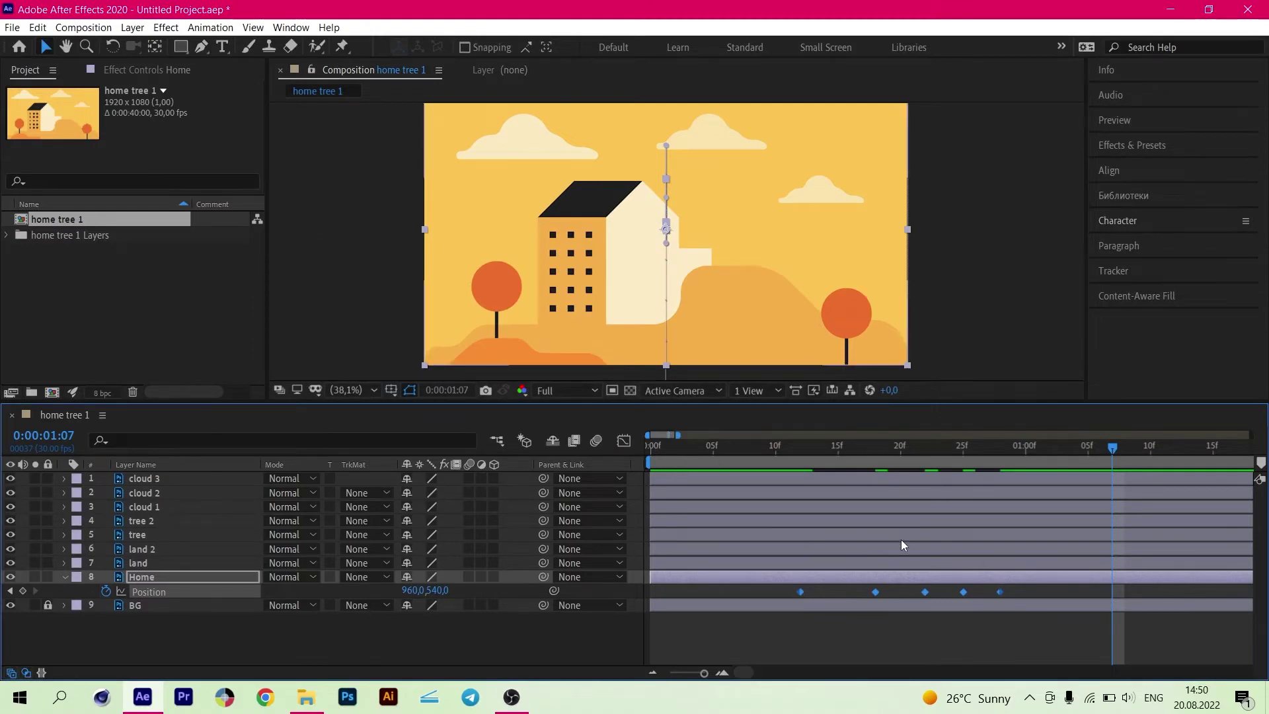
- Apply Easy Ease to all Home Position keyframes and extend the frame 18 keyframe's influence on both sides in the speed graph
key(F9)
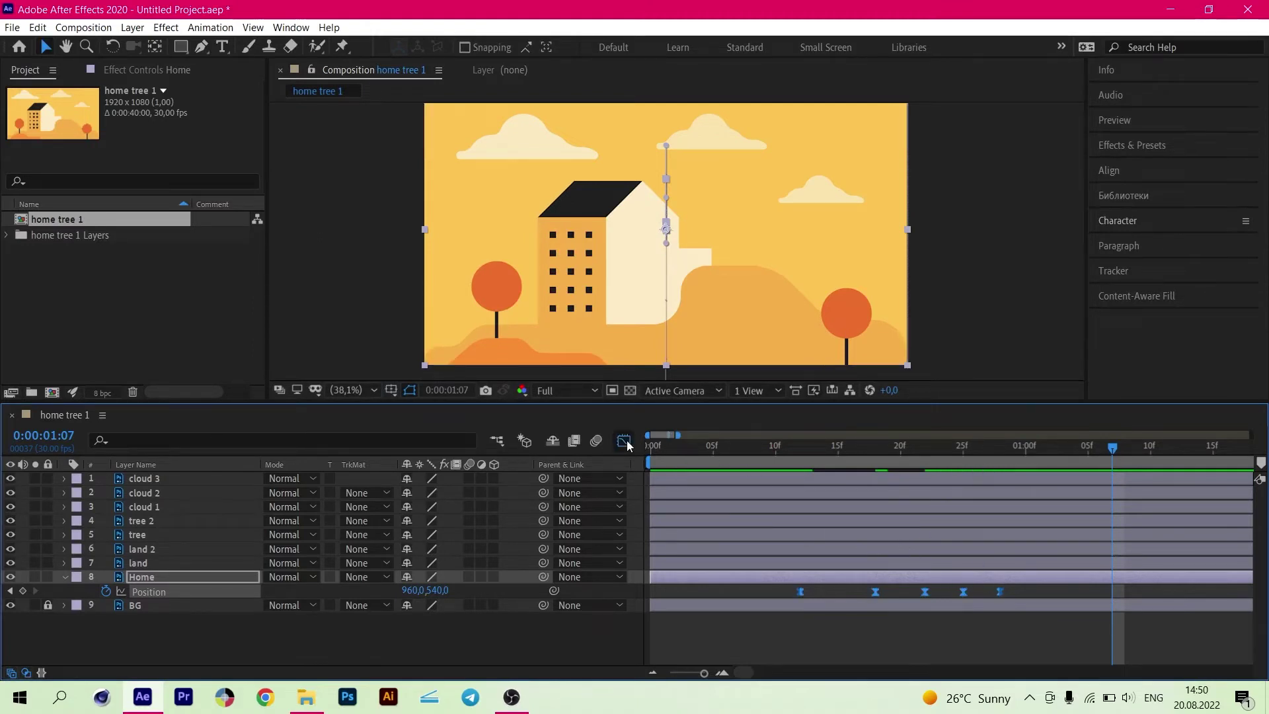
click(626, 442)
drag(864, 632, 898, 628)
- Play back the re-eased rise from the start and from frame 8, and close the graph editor
click(663, 448)
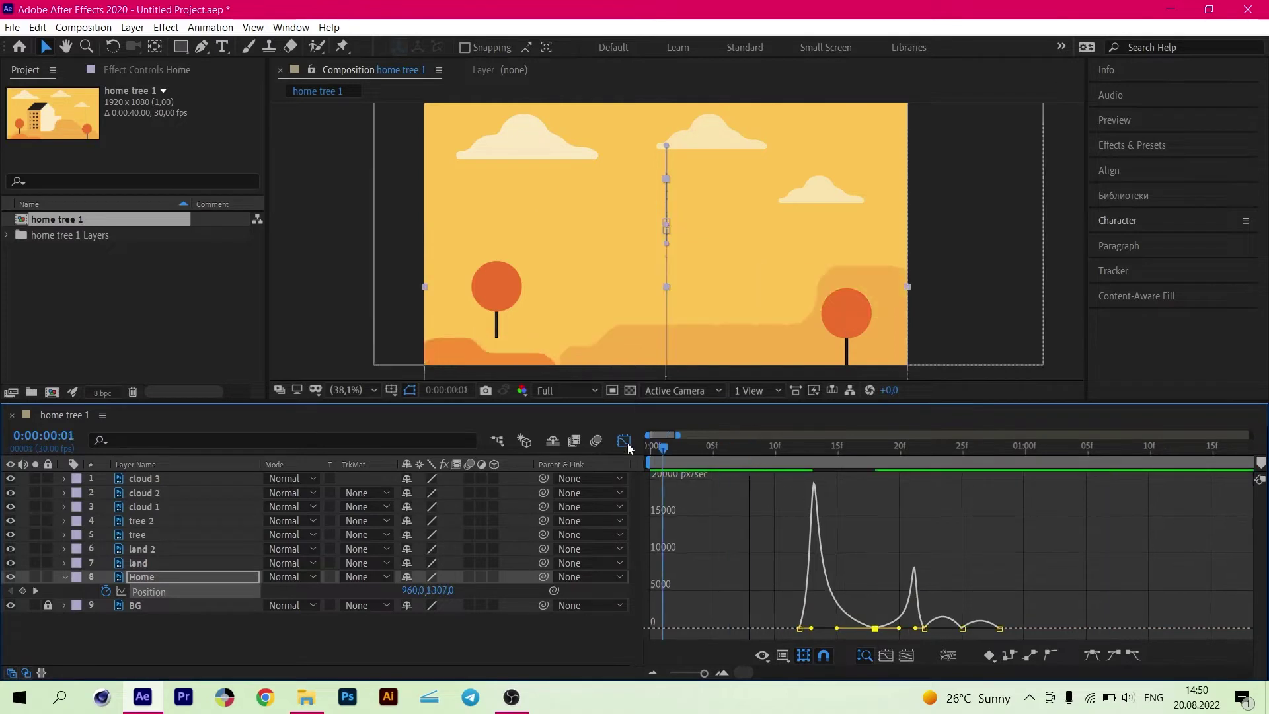
key(space)
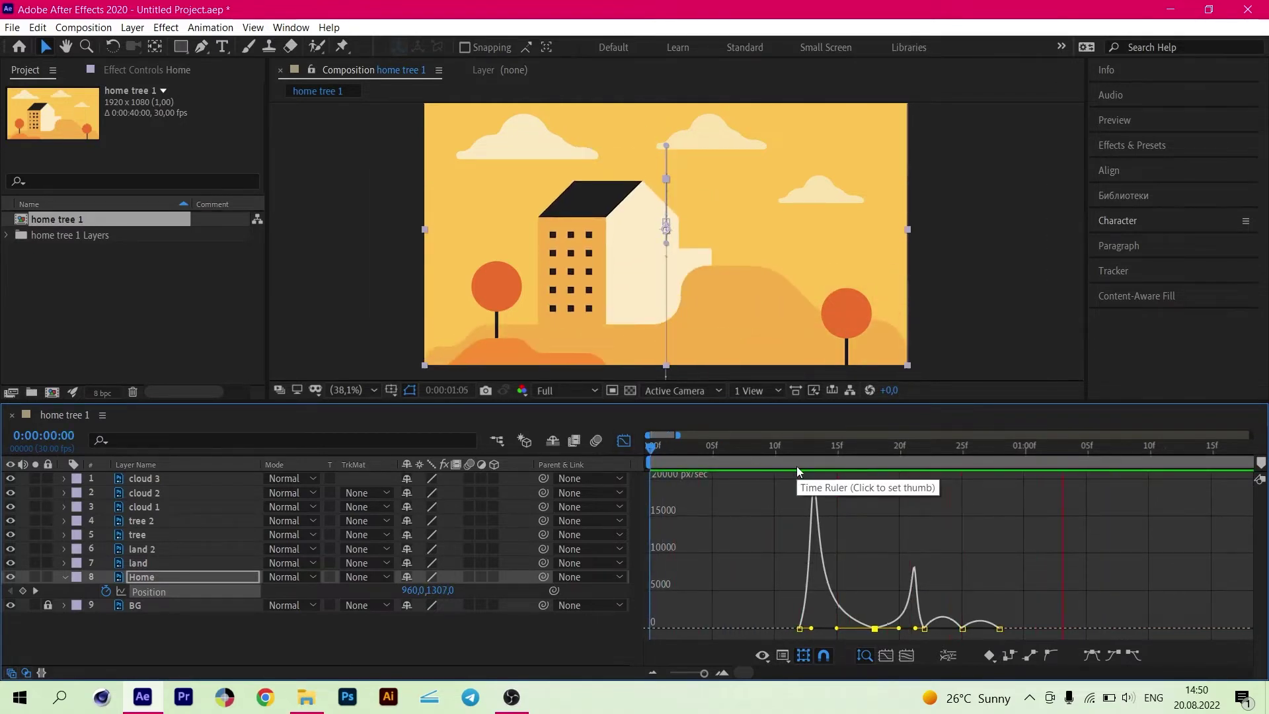
click(748, 450)
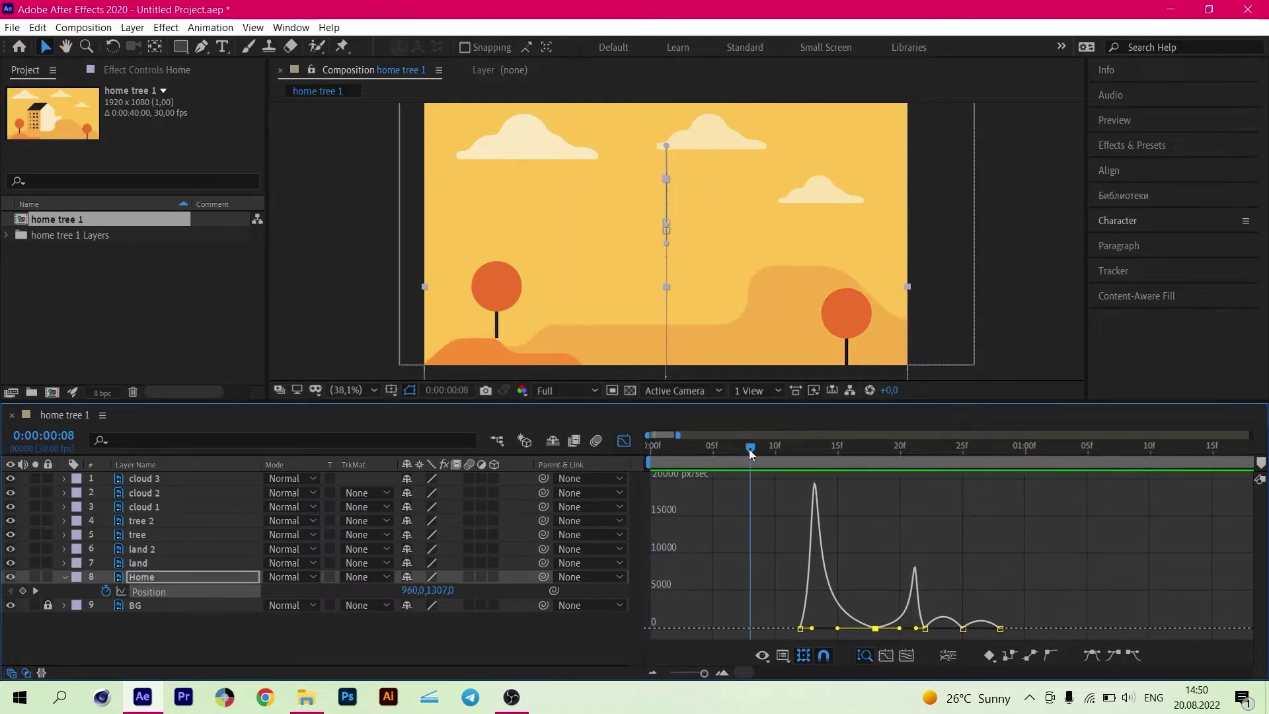
key(space)
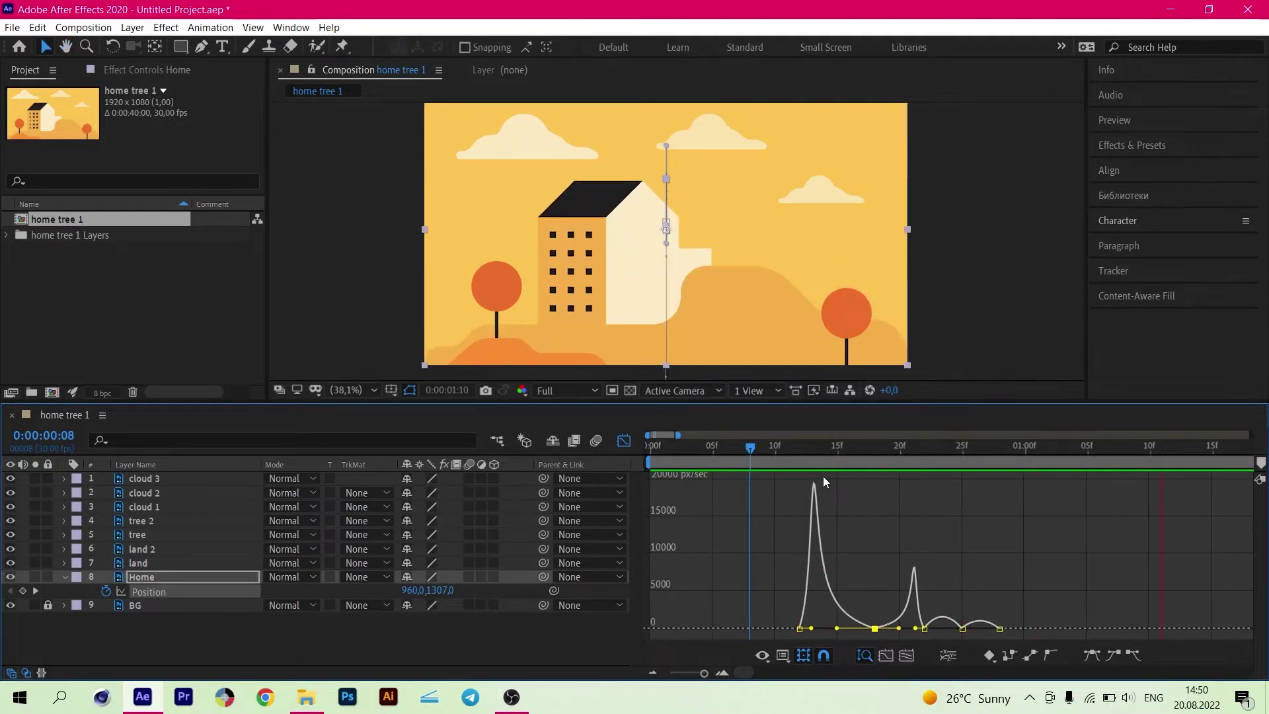
key(space)
click(631, 442)
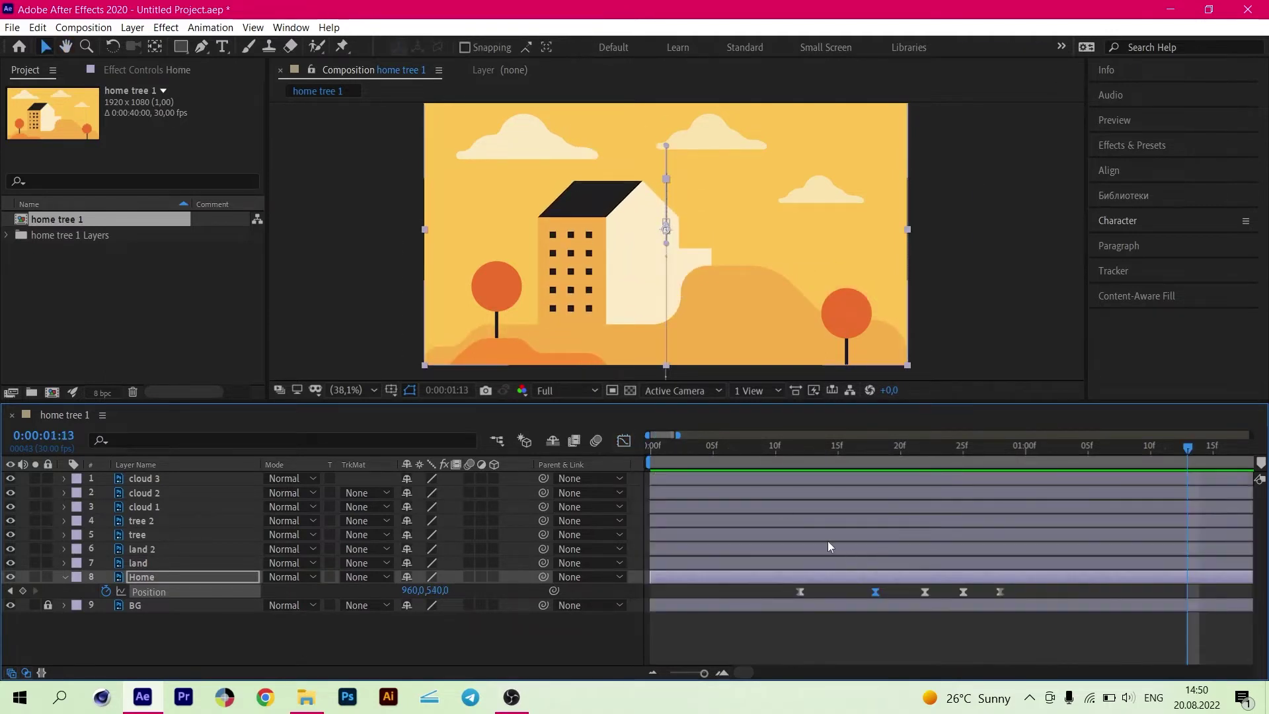
- Deselect the Home layer and replay the animation from the start and again from frame 8 to judge the bounce
click(791, 651)
key(Home)
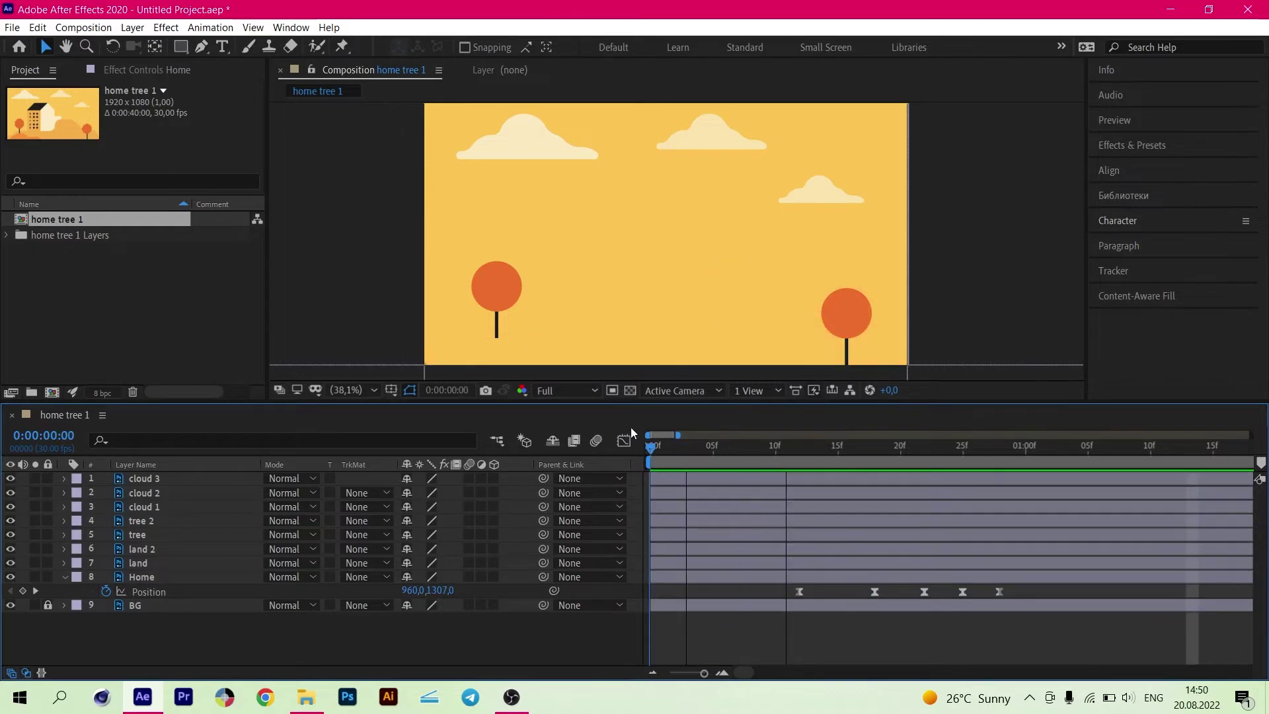
key(space)
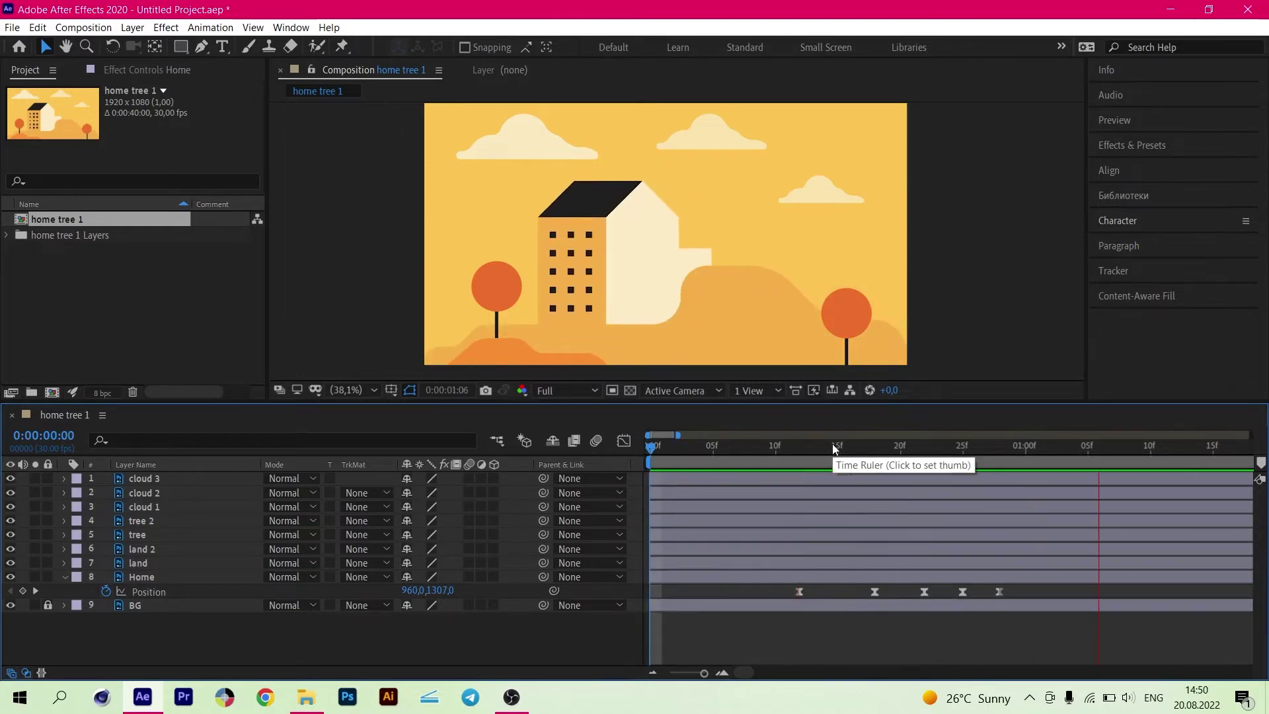
key(space)
click(762, 447)
click(747, 447)
key(space)
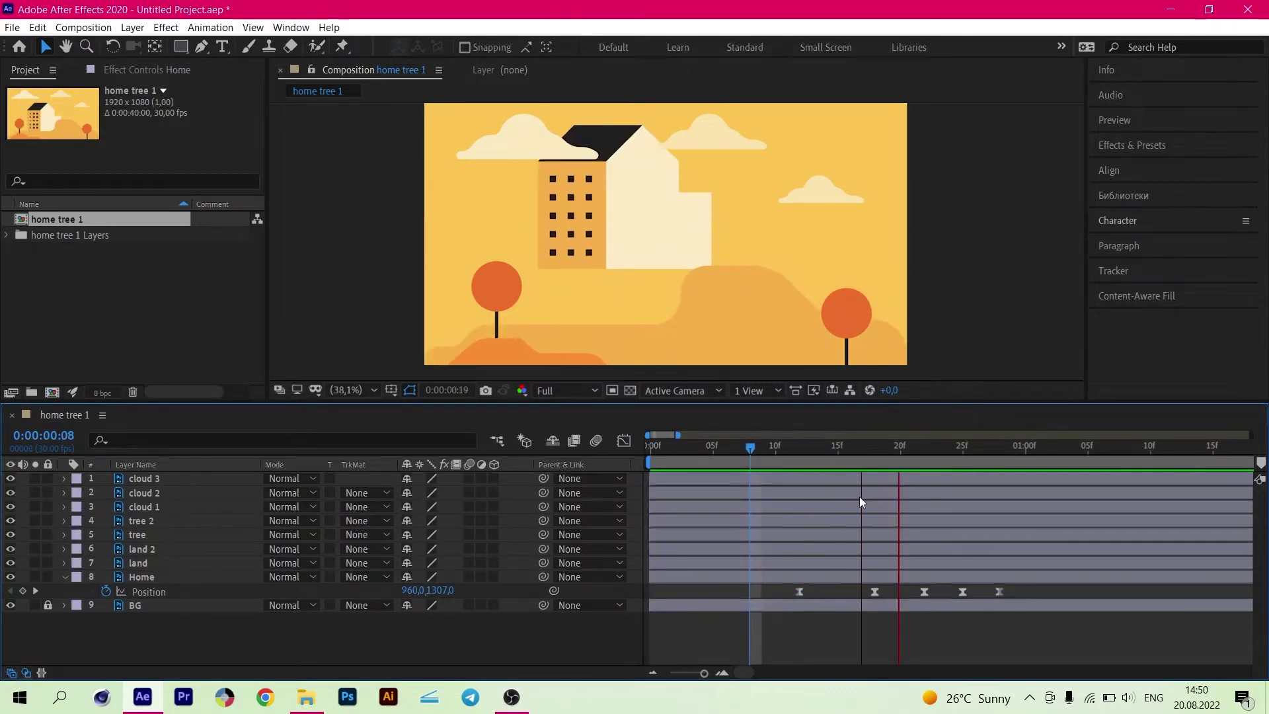
key(space)
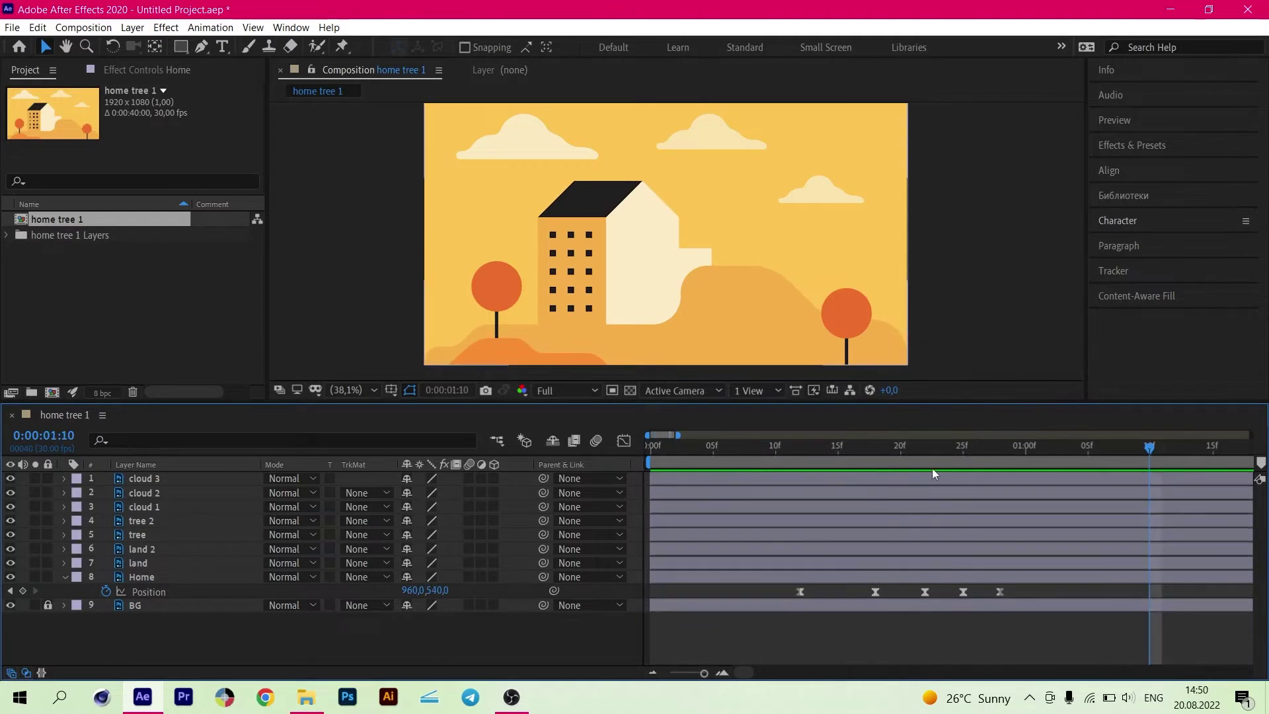
- Reduce the house's second bounce by setting Home's Position to 960, 530 at the frame 25 keyframe
drag(919, 449, 962, 474)
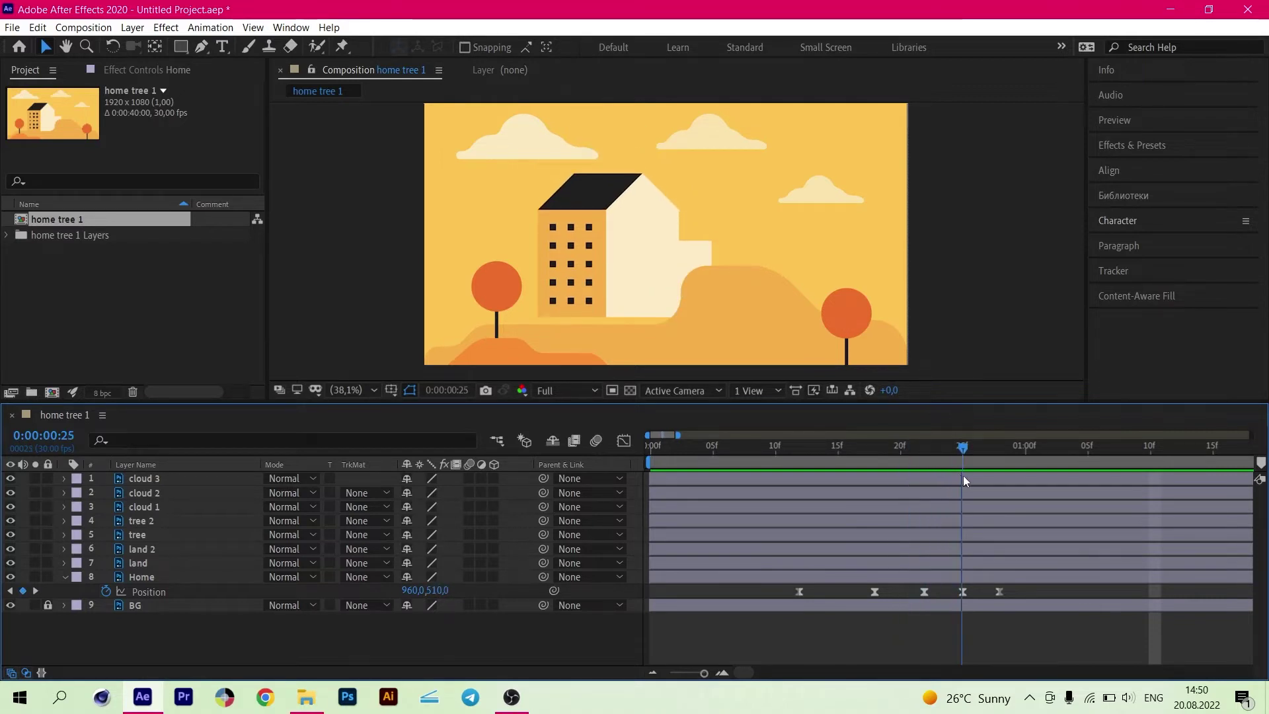
click(964, 590)
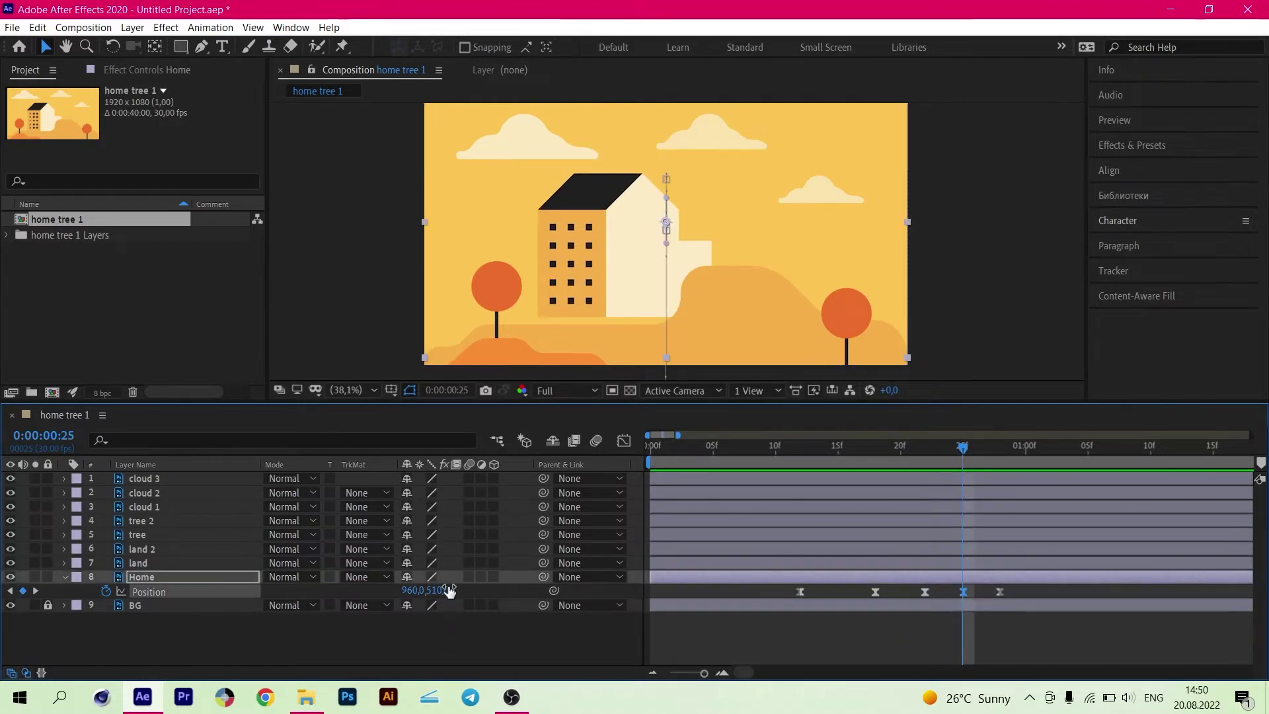
drag(443, 588, 456, 588)
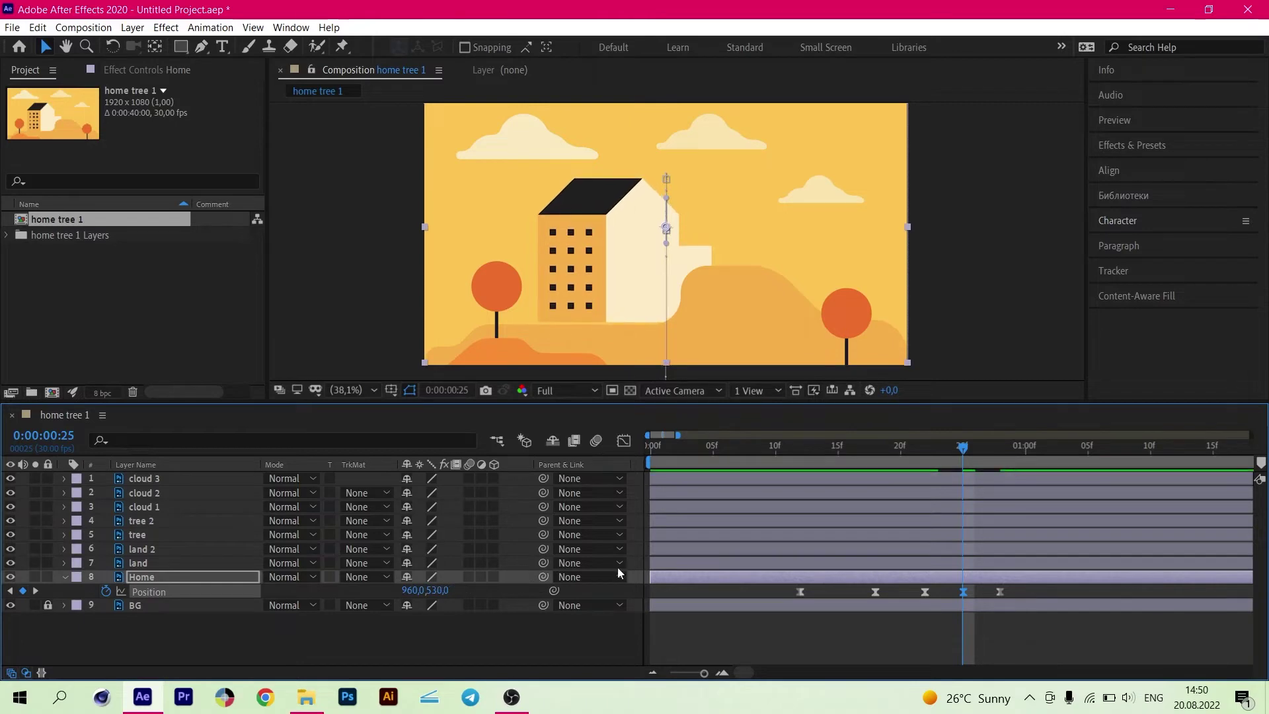
- Play back and scrub the house's landing between frames 17 and 28 to check the smaller bounce
drag(924, 456, 882, 477)
key(space)
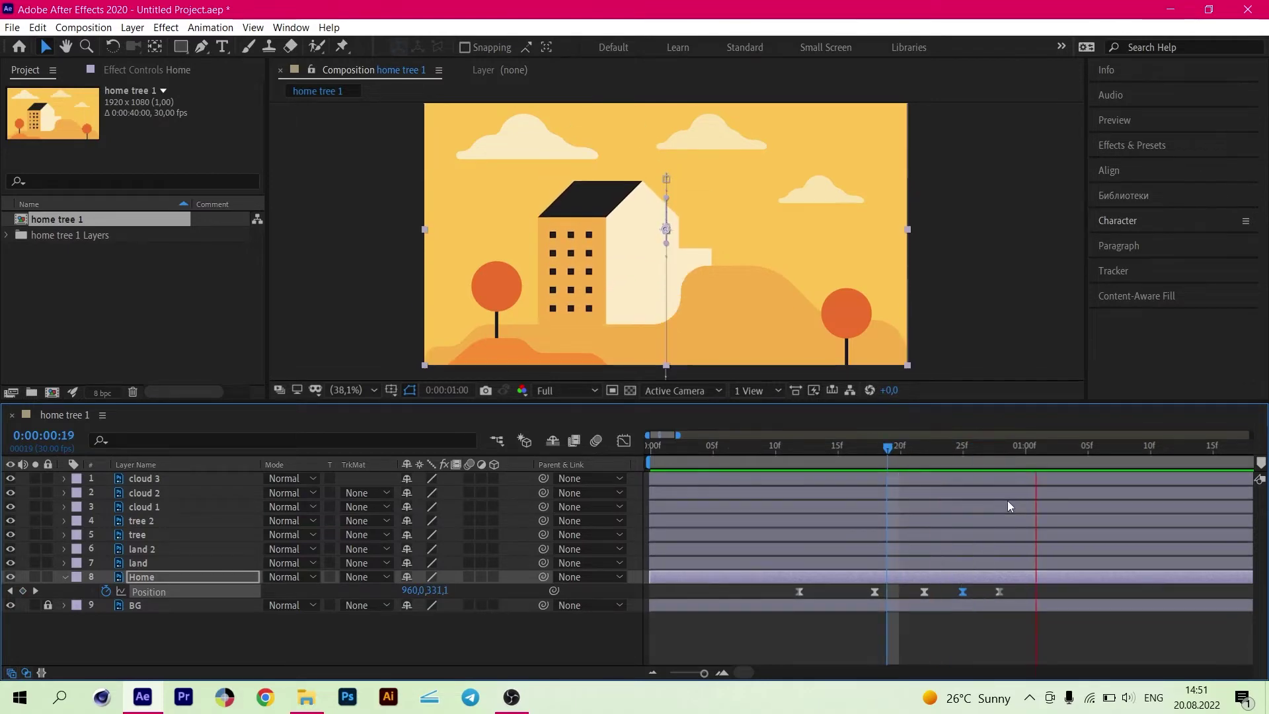
click(859, 446)
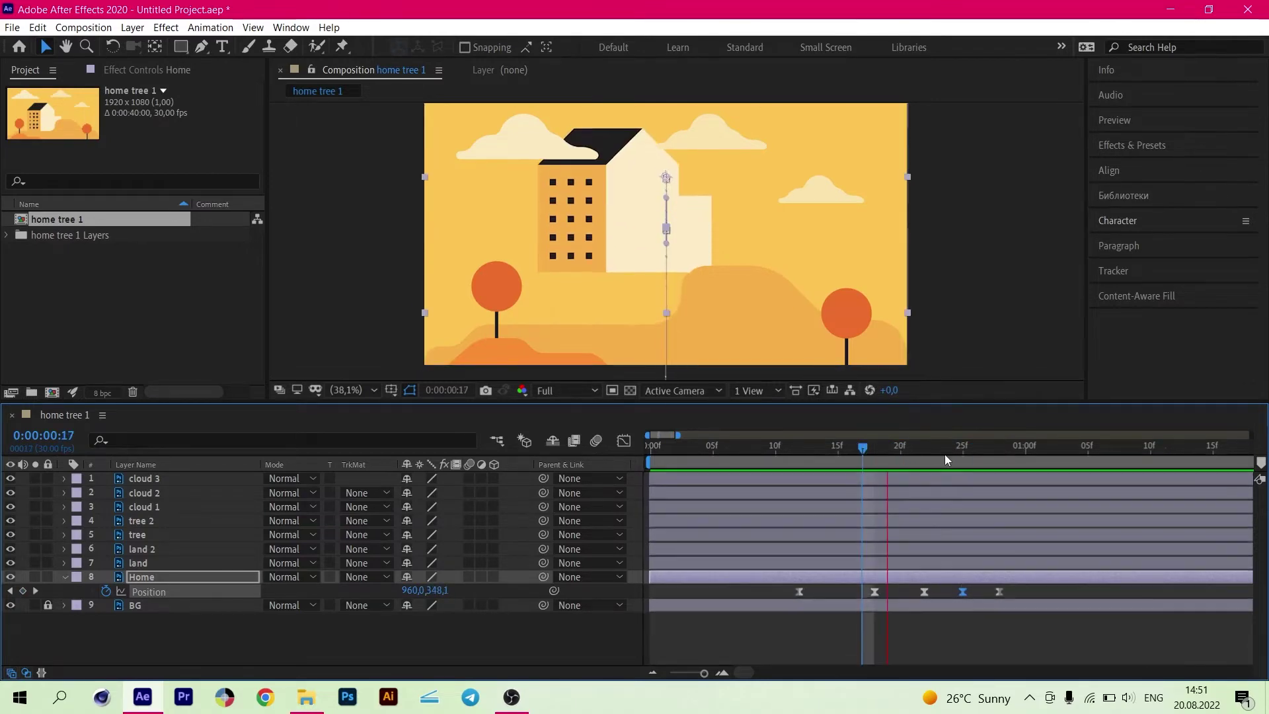
key(space)
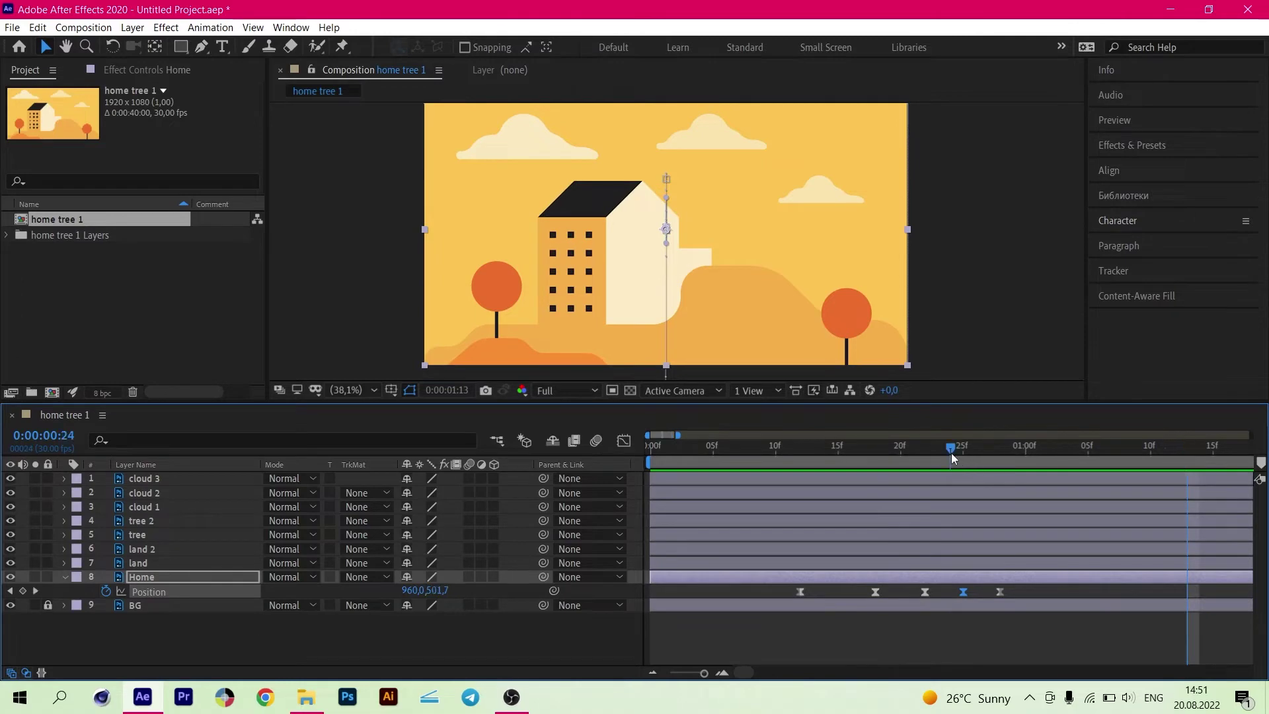
drag(937, 450, 999, 492)
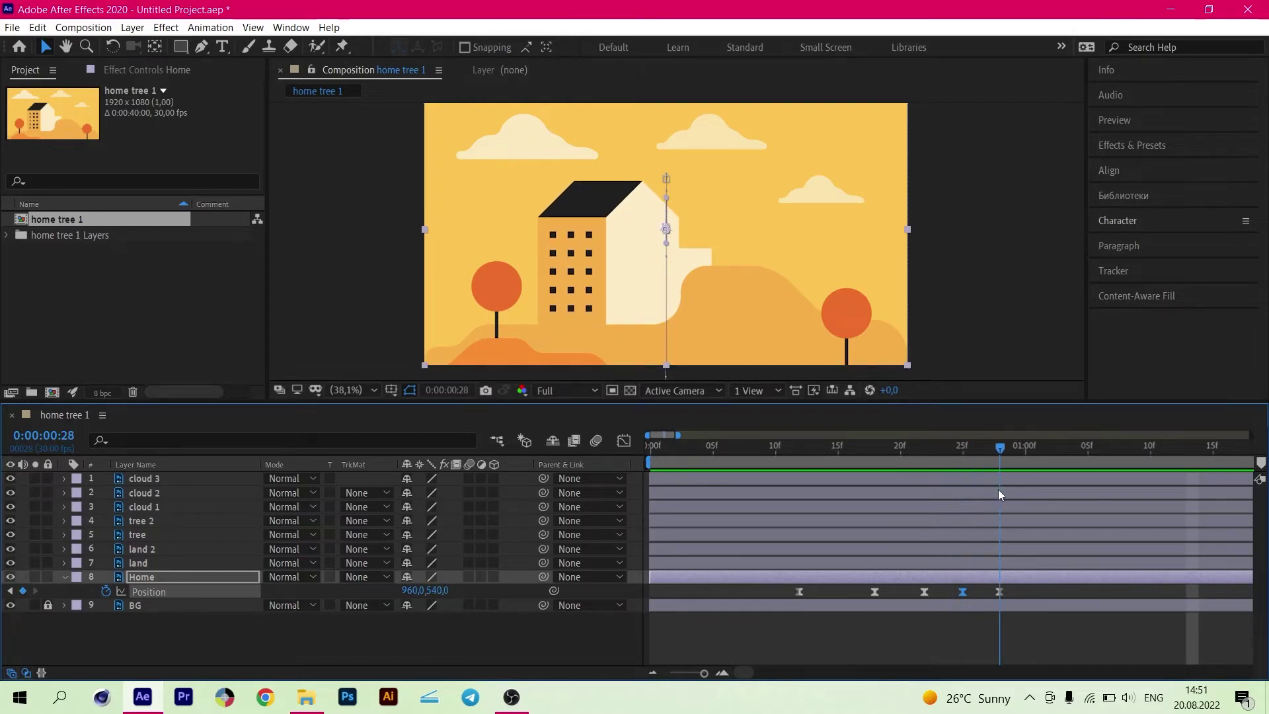
key(space)
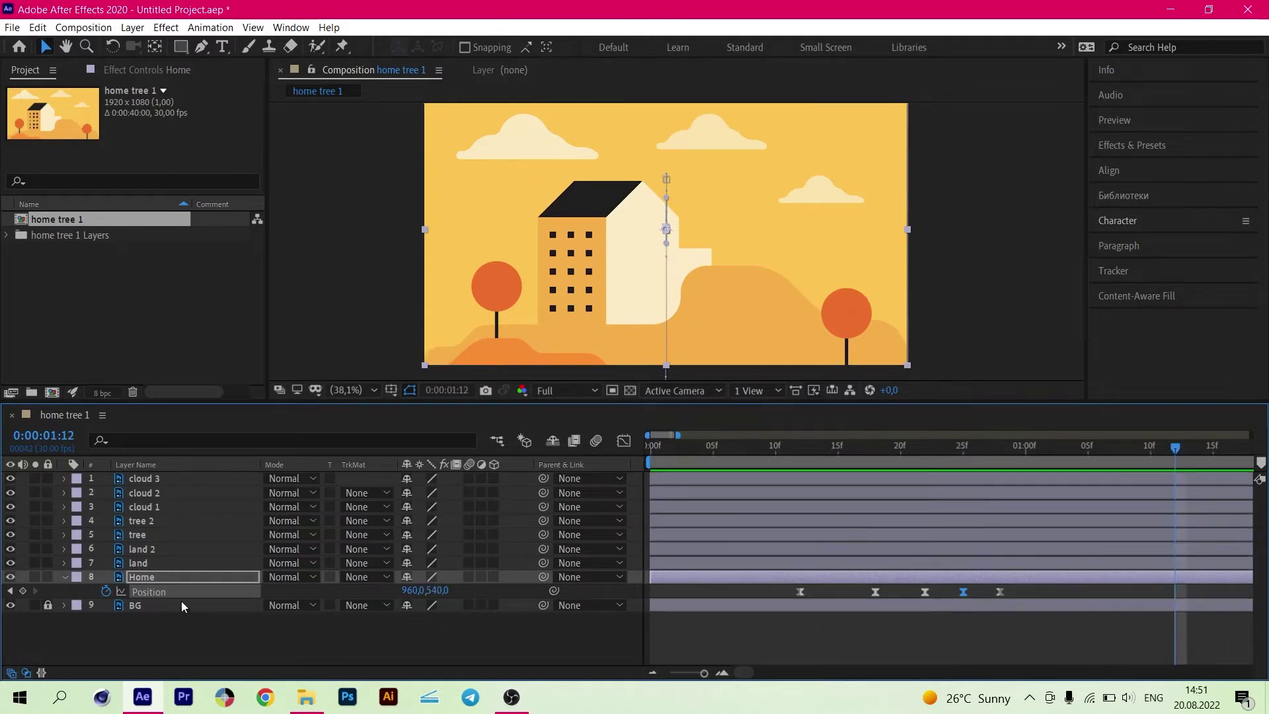
- Collapse the Home layer's properties, select the tree 2 layer and toggle its visibility to identify its tree
click(151, 576)
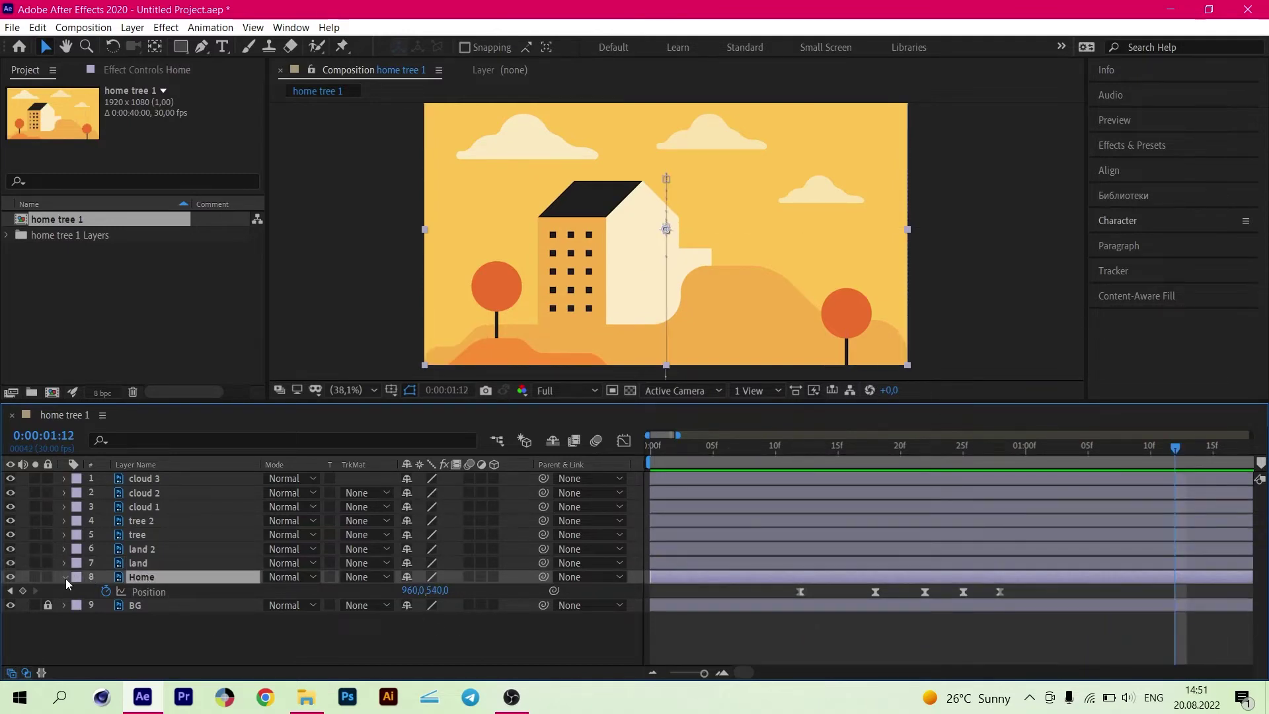
click(66, 577)
click(130, 563)
click(146, 549)
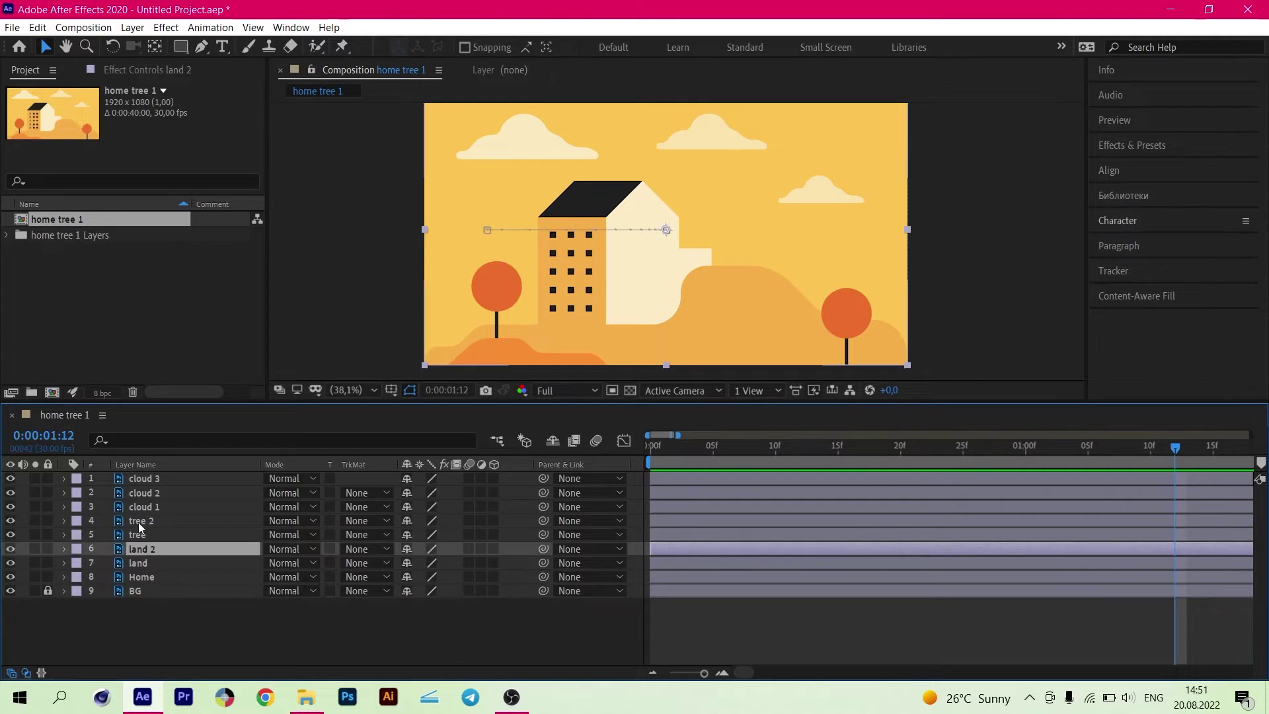
click(138, 521)
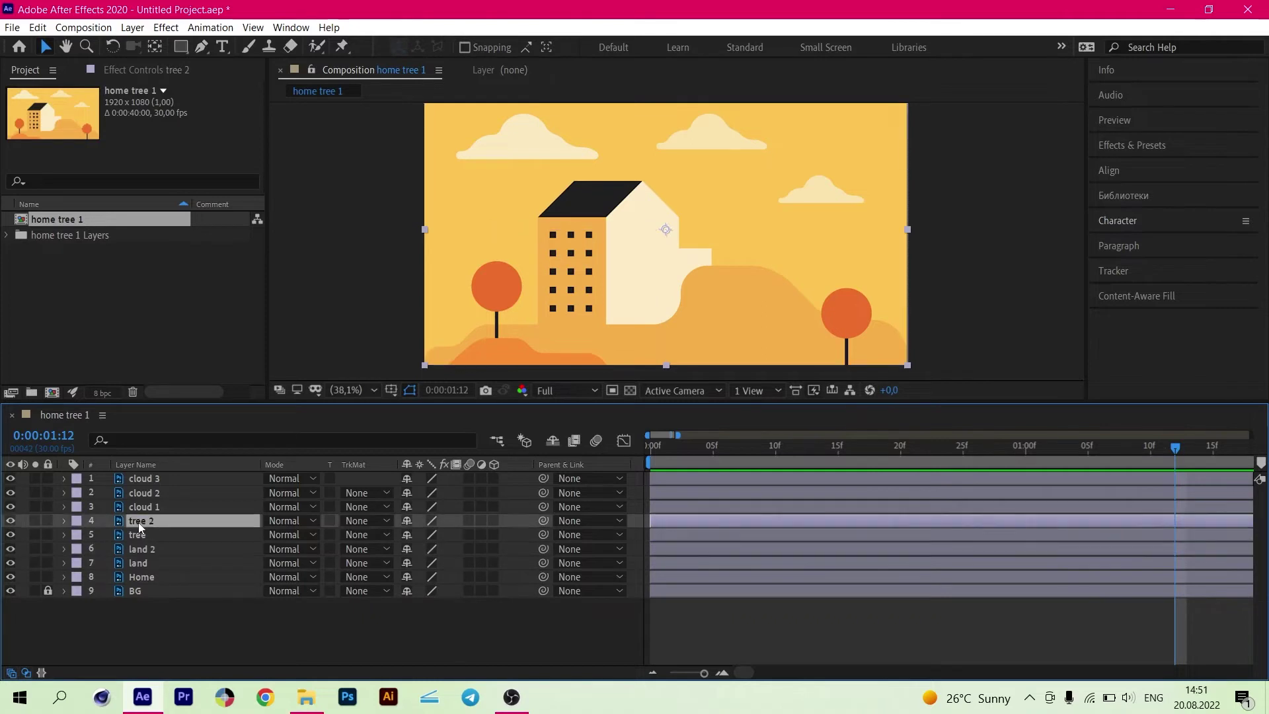
click(13, 521)
click(13, 520)
- Move the tree 2 layer's anchor point to the base of its trunk and check the placement up close
click(155, 47)
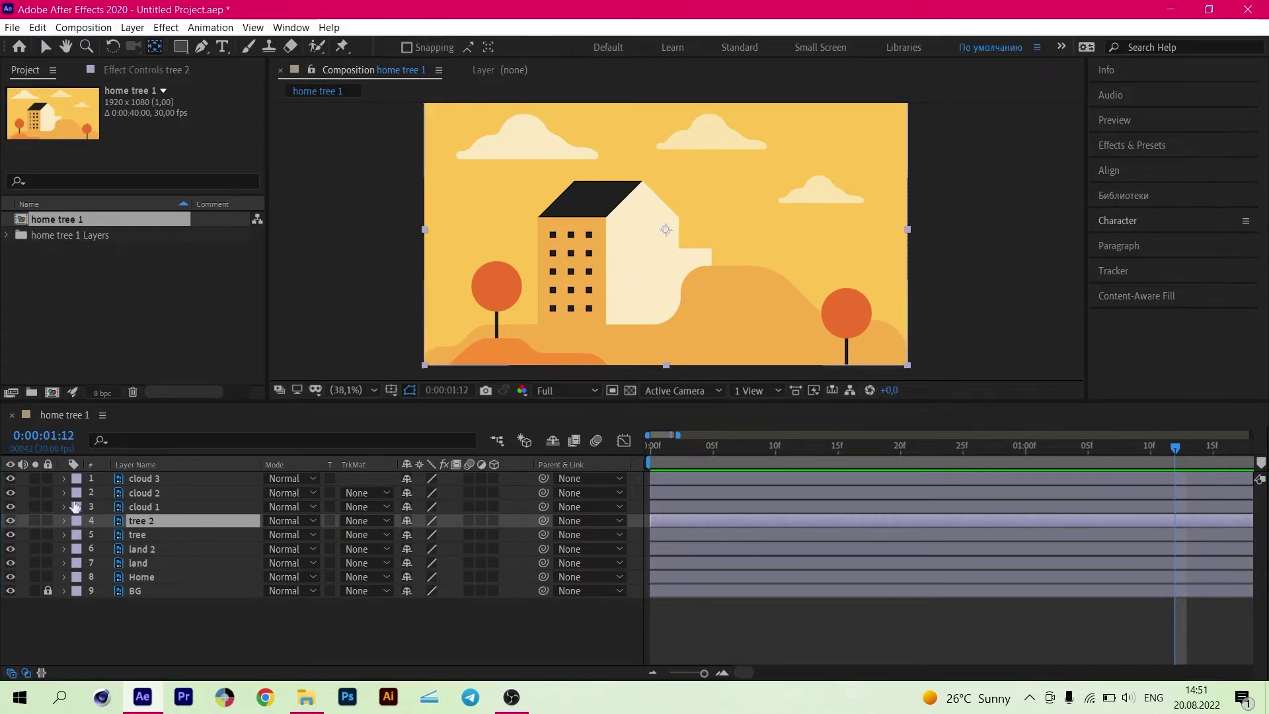
click(10, 520)
click(9, 520)
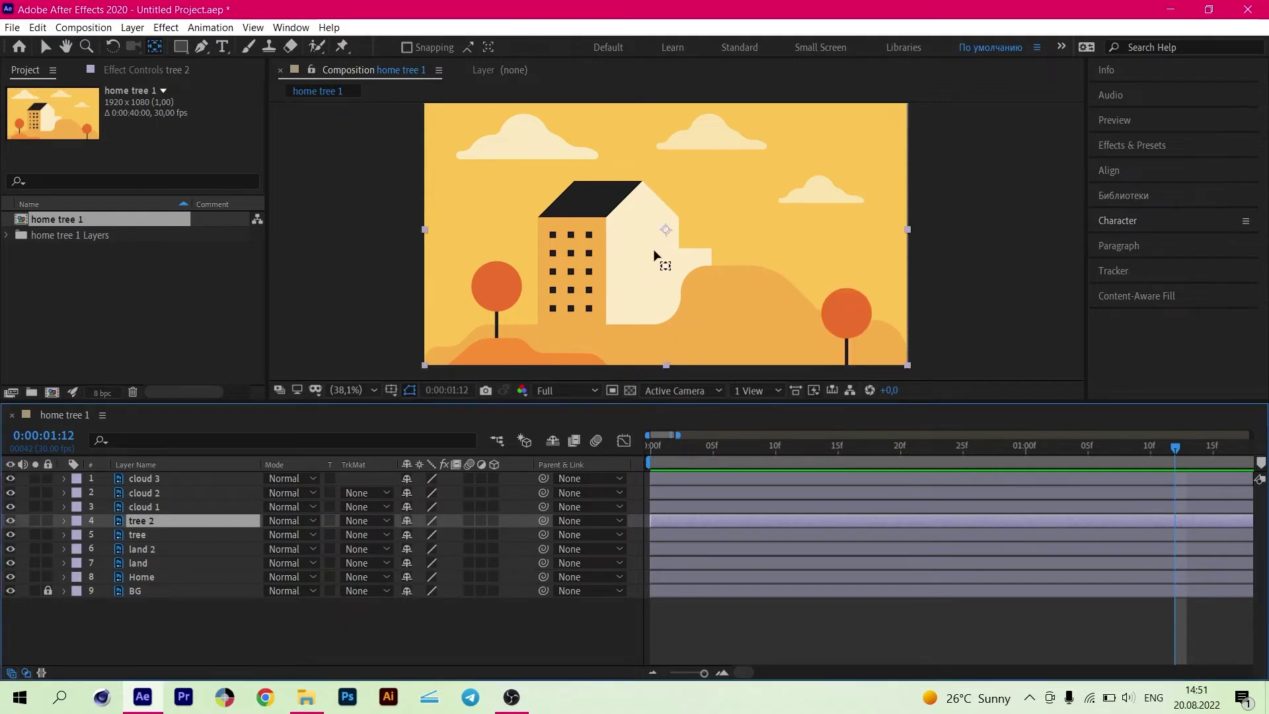
scroll(654, 256, up, 2)
drag(828, 292, 791, 218)
scroll(802, 281, up, 3)
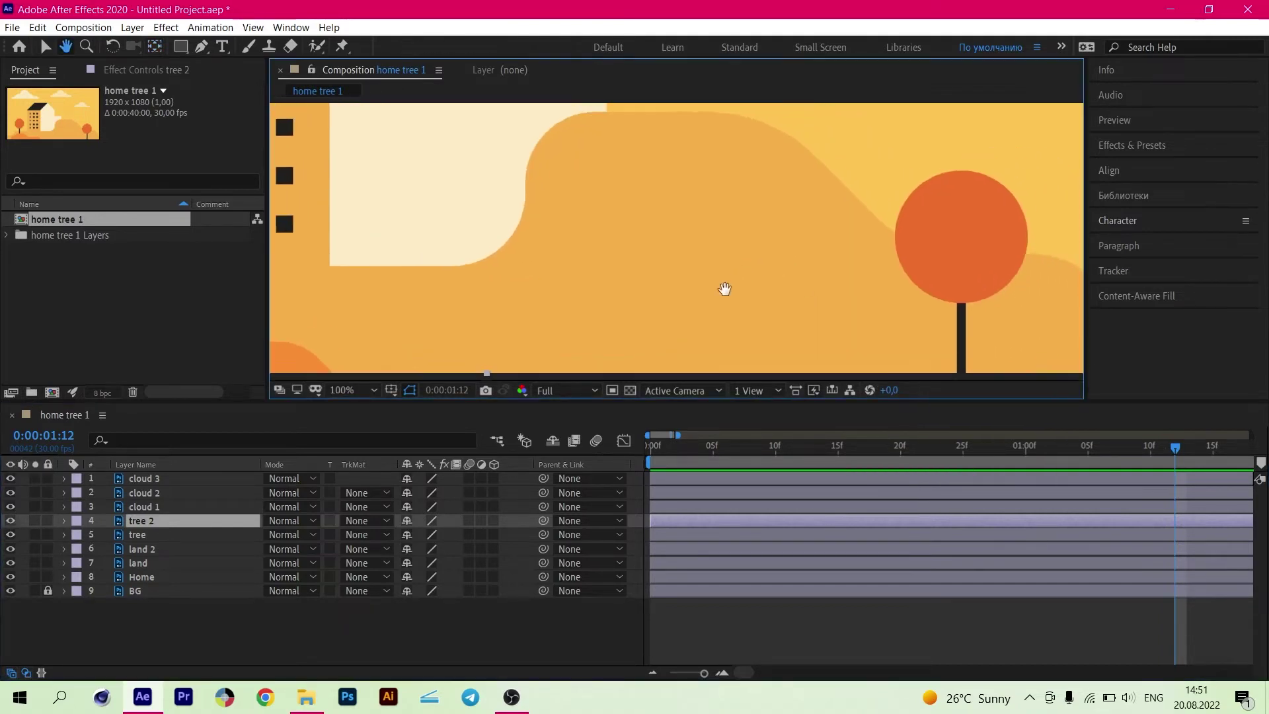
scroll(724, 289, down, 2)
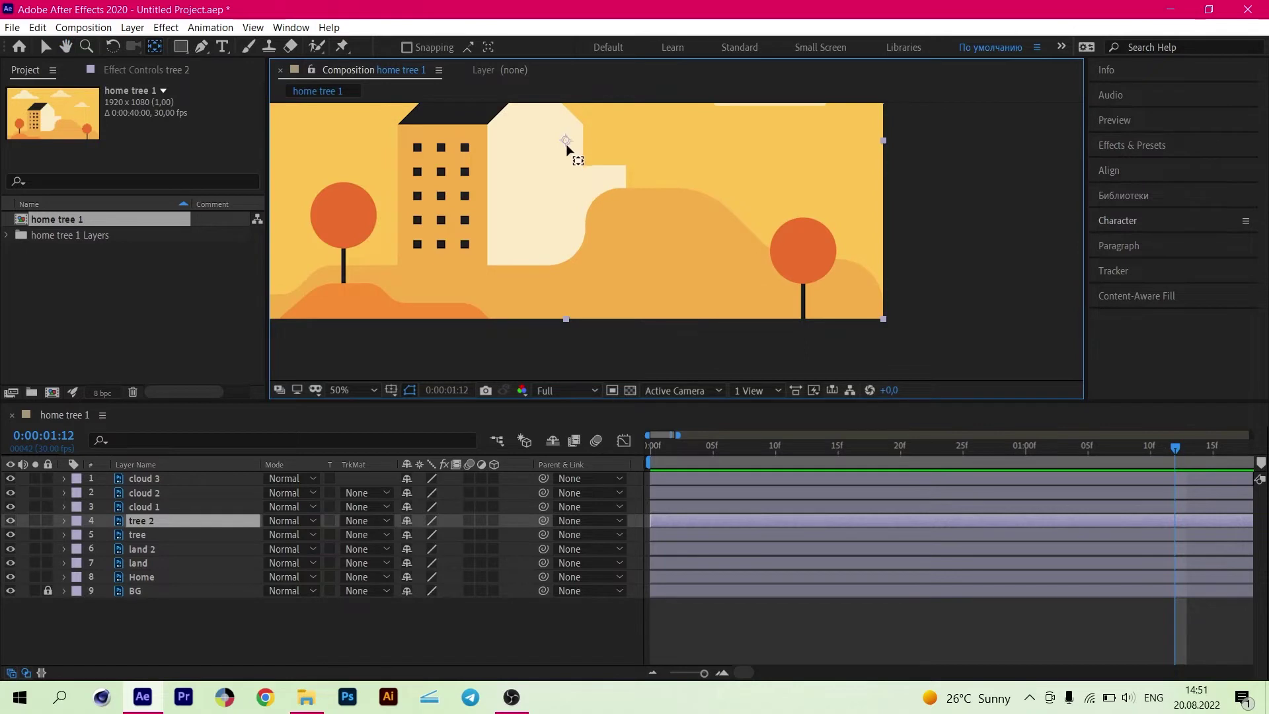
drag(735, 243, 806, 321)
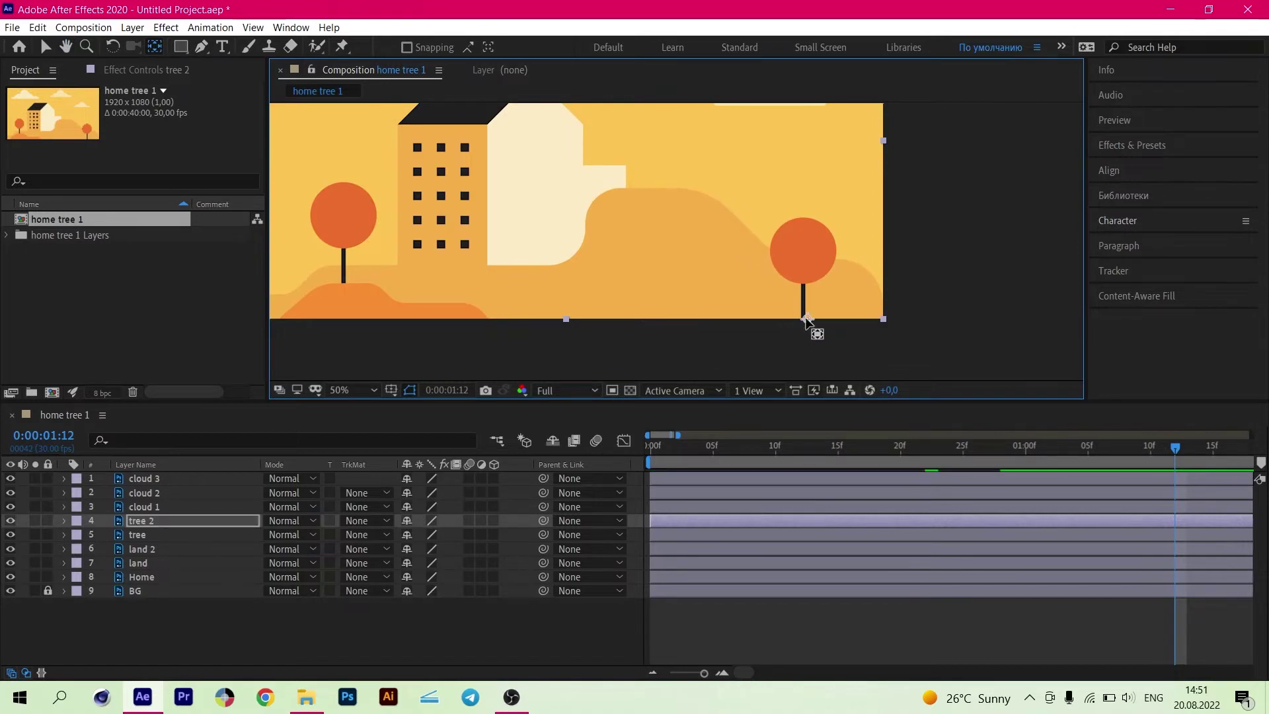
scroll(806, 323, up, 4)
drag(843, 246, 668, 161)
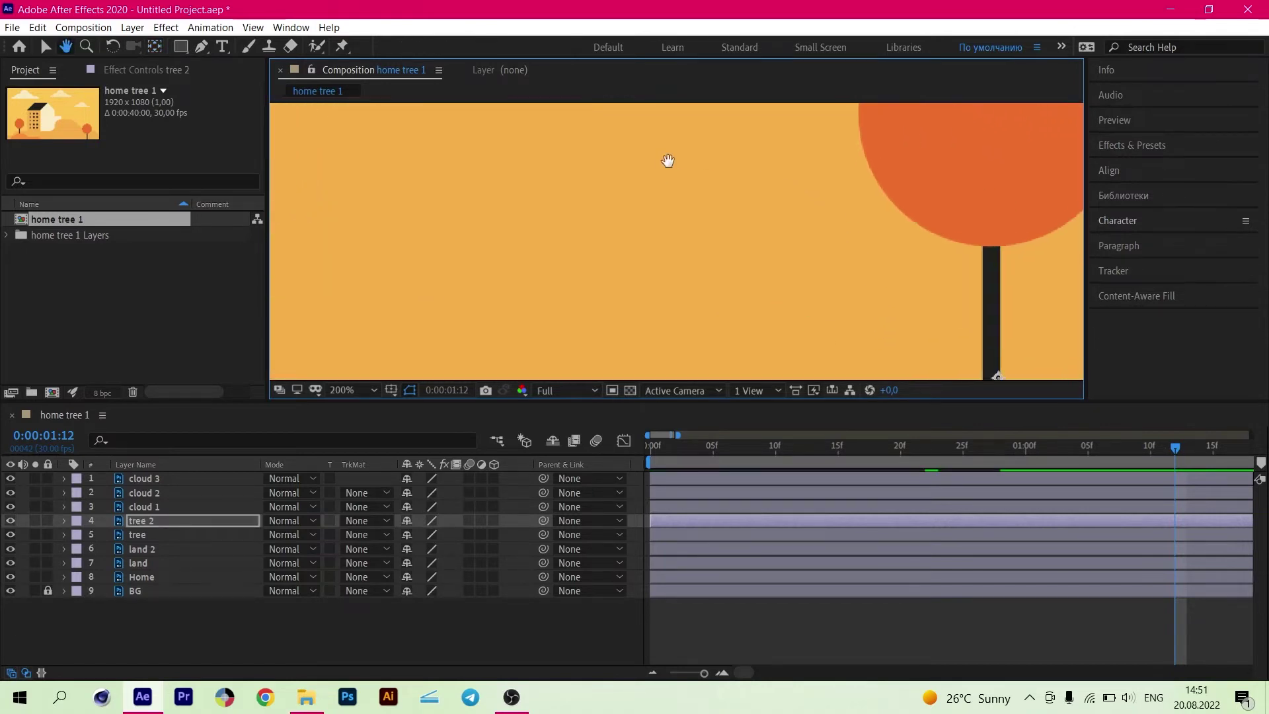
scroll(686, 132, down, 3)
scroll(685, 132, right, 4)
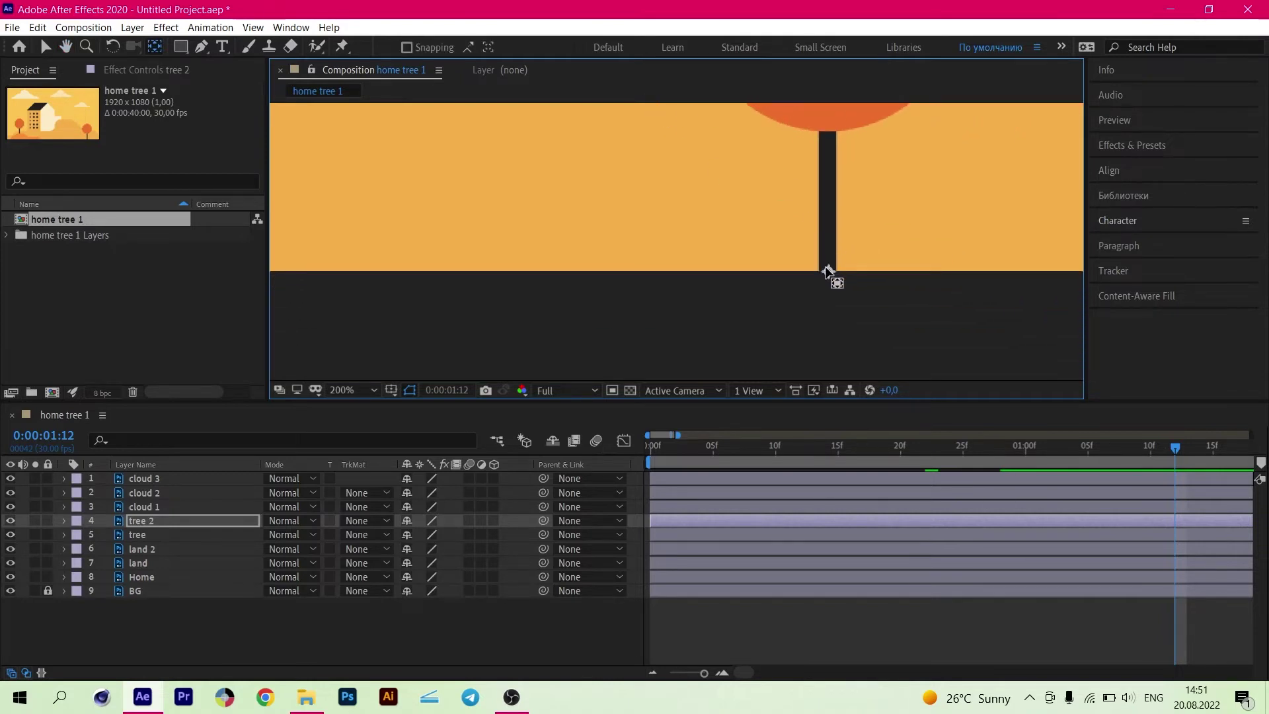
scroll(814, 239, down, 4)
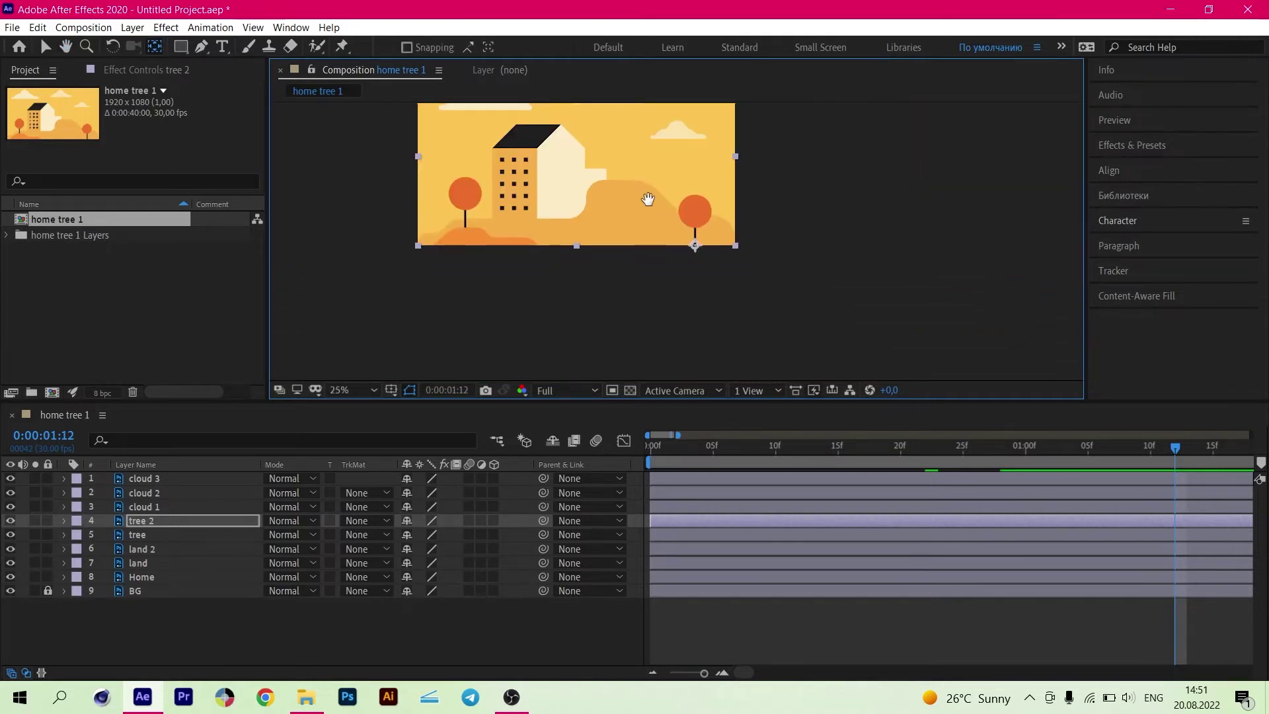
drag(580, 294, 651, 320)
- Reveal only the Scale property of tree 2 and set a 100% Scale keyframe at frame 29
click(153, 518)
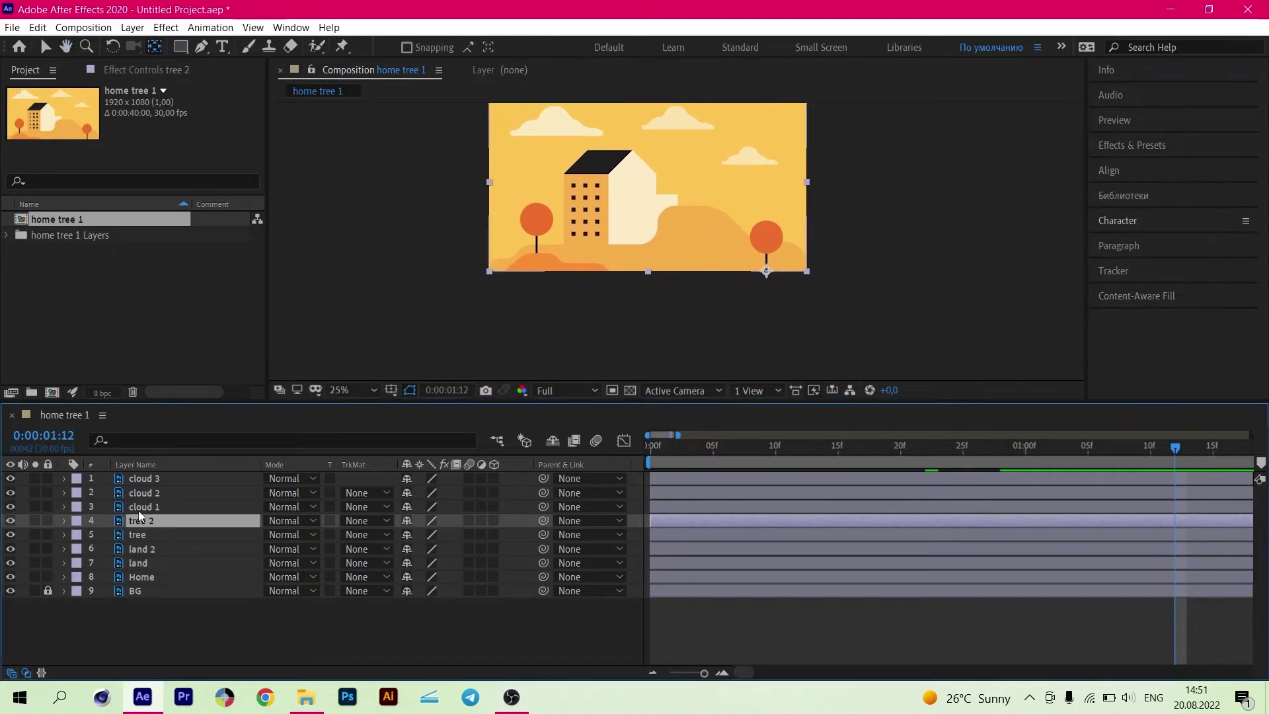
click(137, 510)
click(139, 522)
key(s)
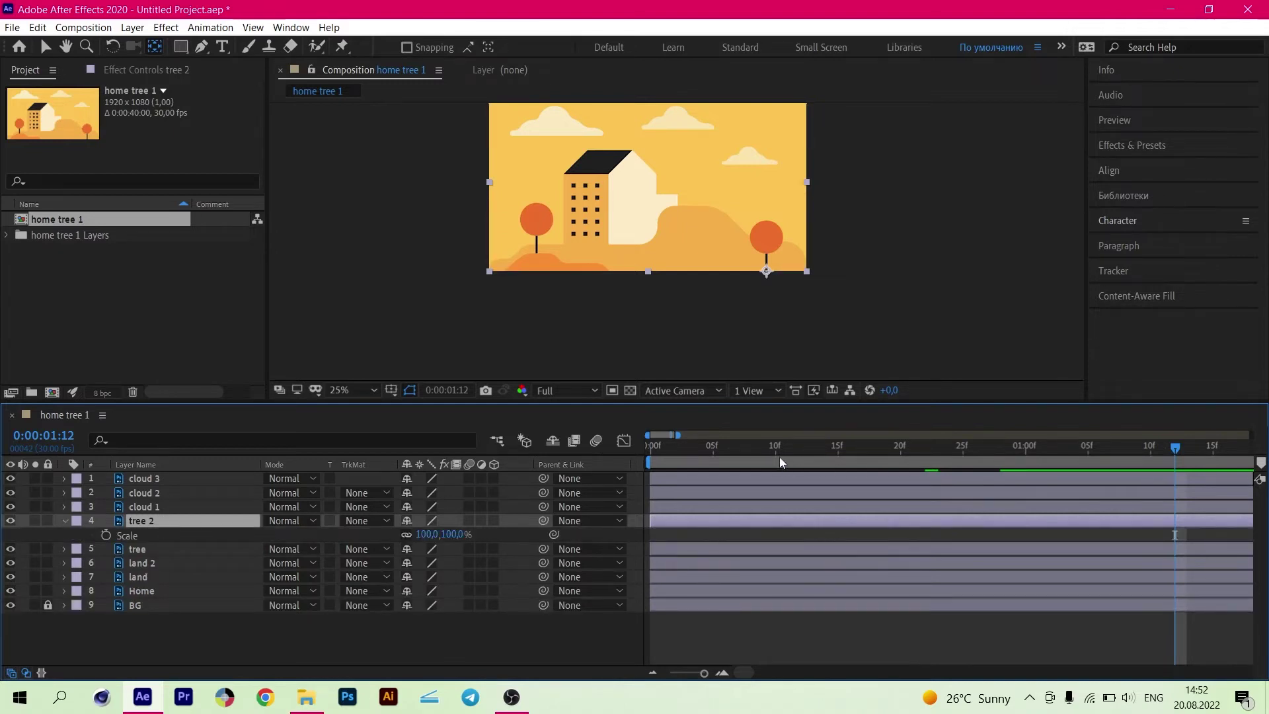
drag(739, 448, 1009, 493)
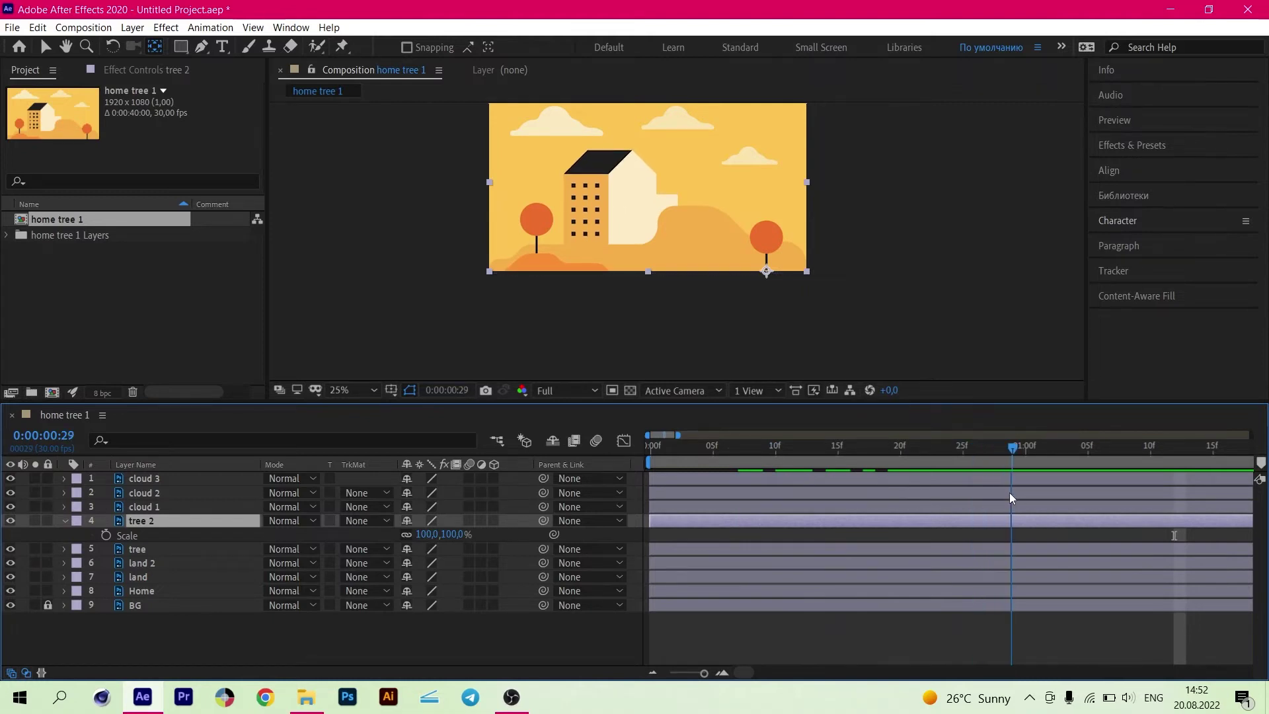
click(106, 536)
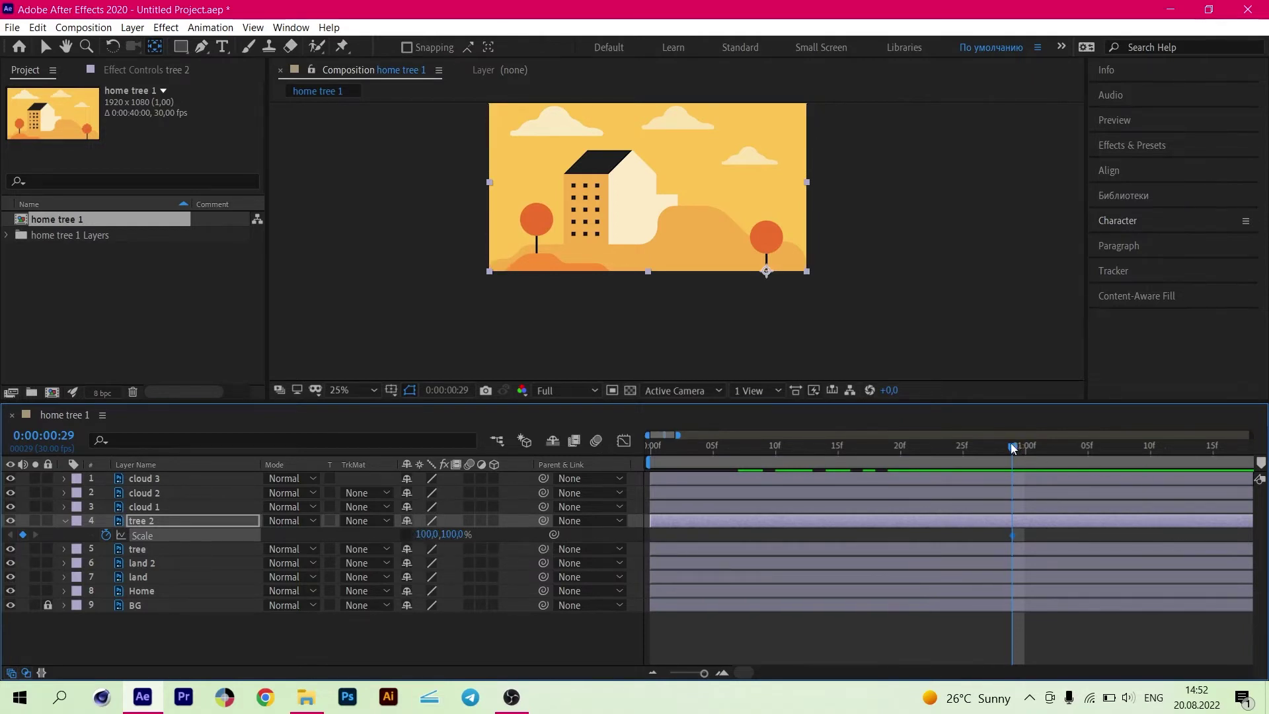
- At frame 22, set tree 2's vertical scale to 0% while keeping its horizontal scale at 100%
drag(1013, 448, 919, 450)
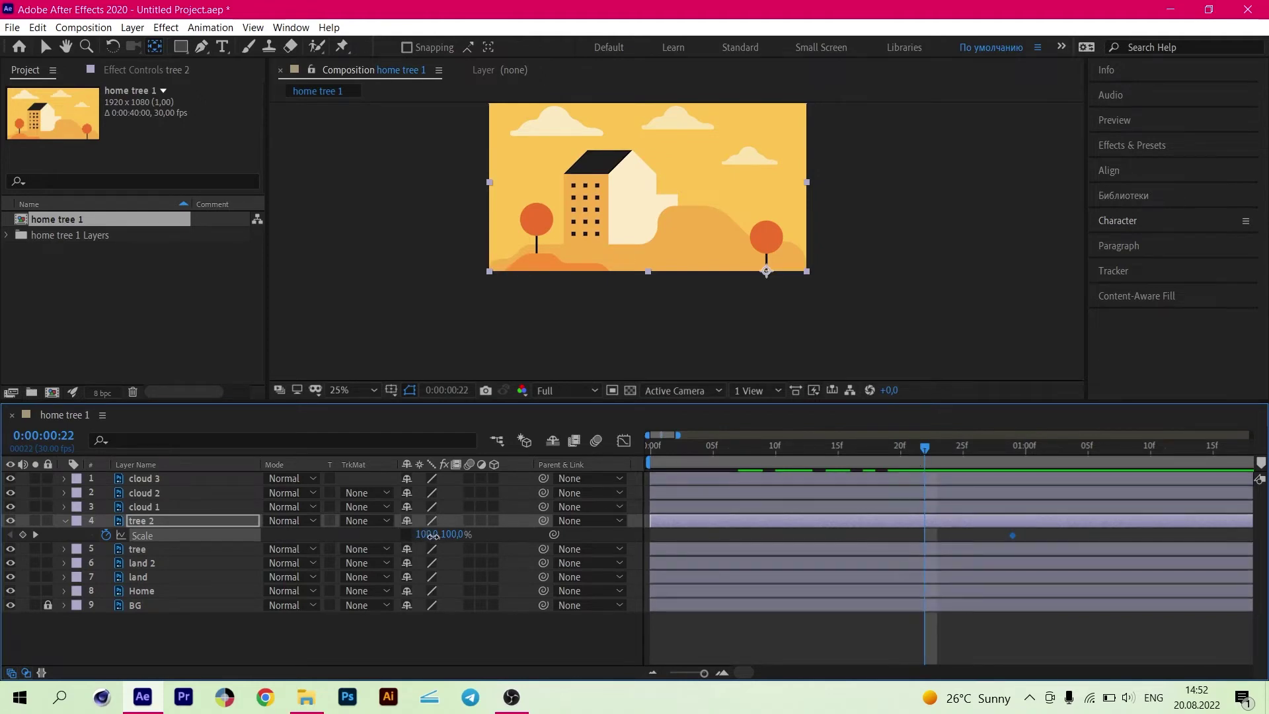
drag(433, 535, 459, 535)
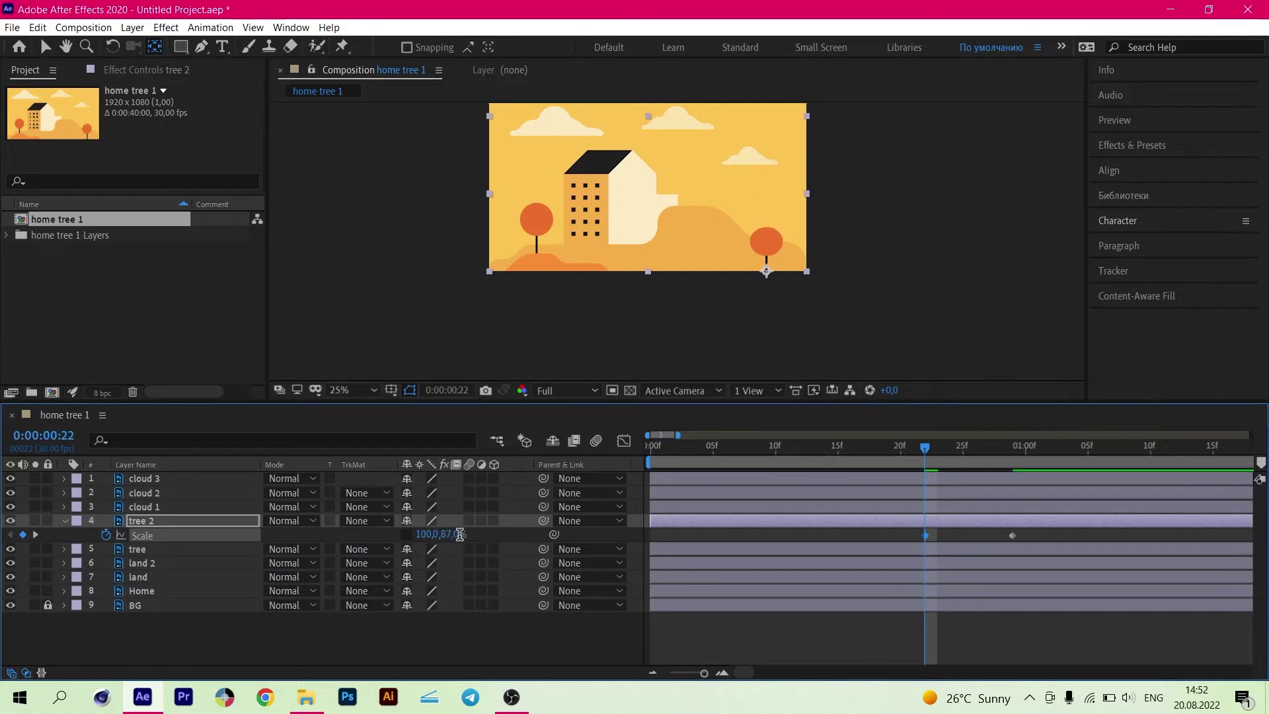
click(459, 535)
text(0)
key(Return)
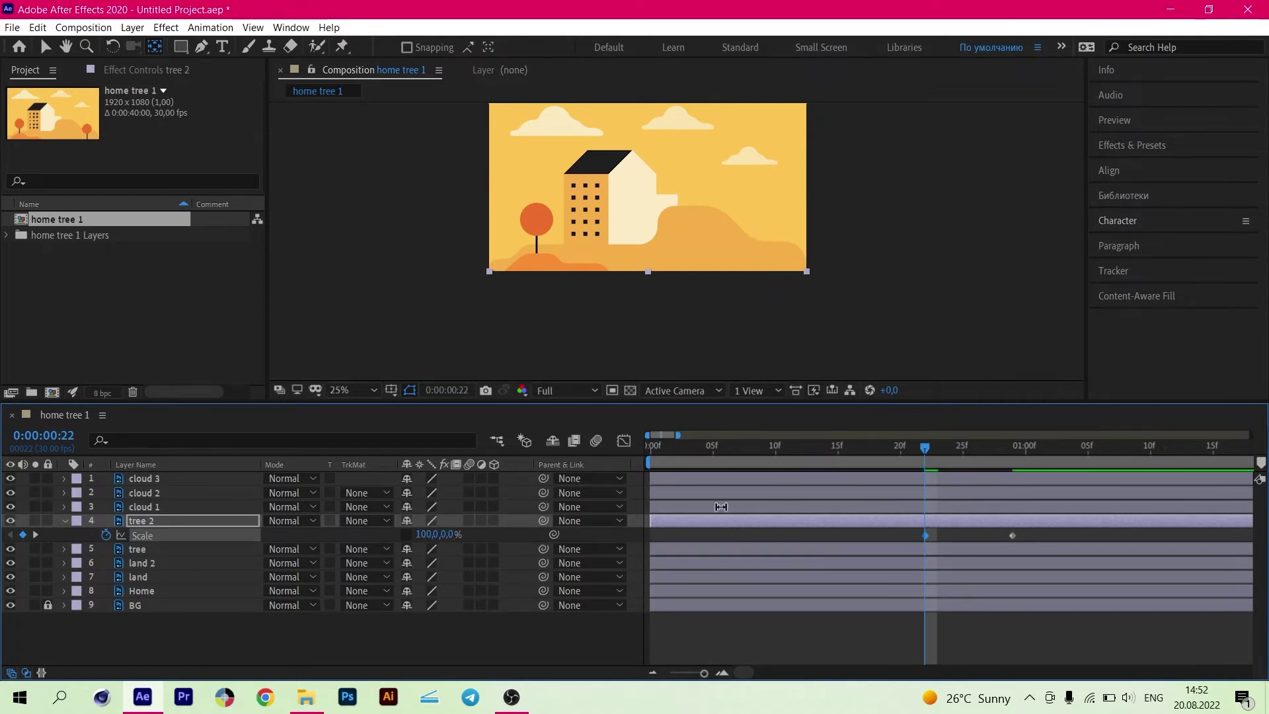
- Replay the tree's growth and shift its starting Scale keyframe to frame 24, then to frame 23
drag(929, 452, 876, 446)
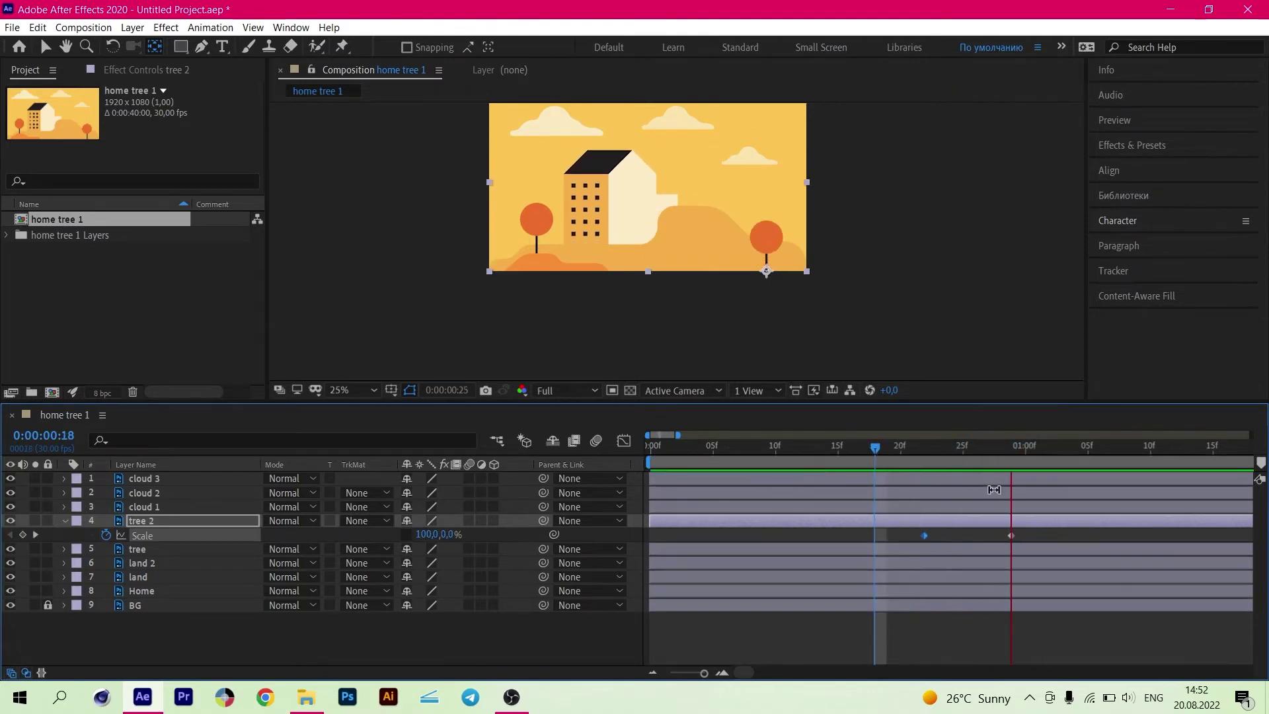
key(space)
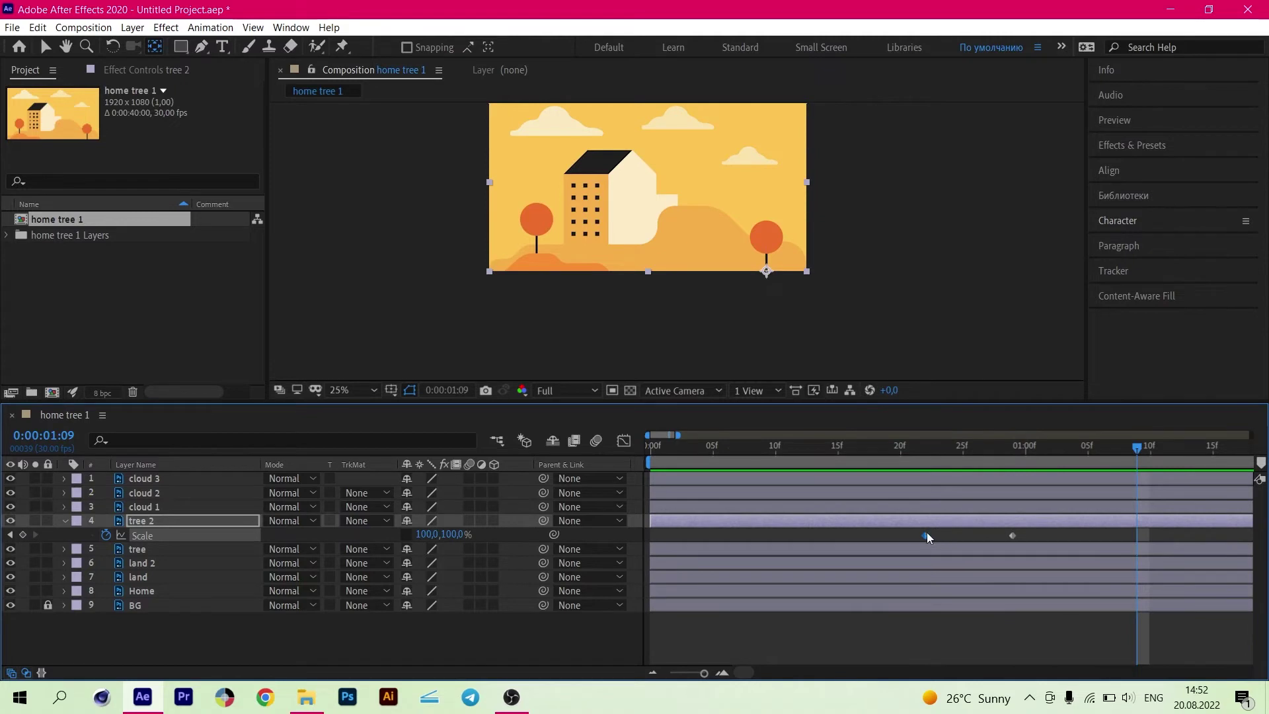
drag(926, 534, 952, 535)
click(926, 450)
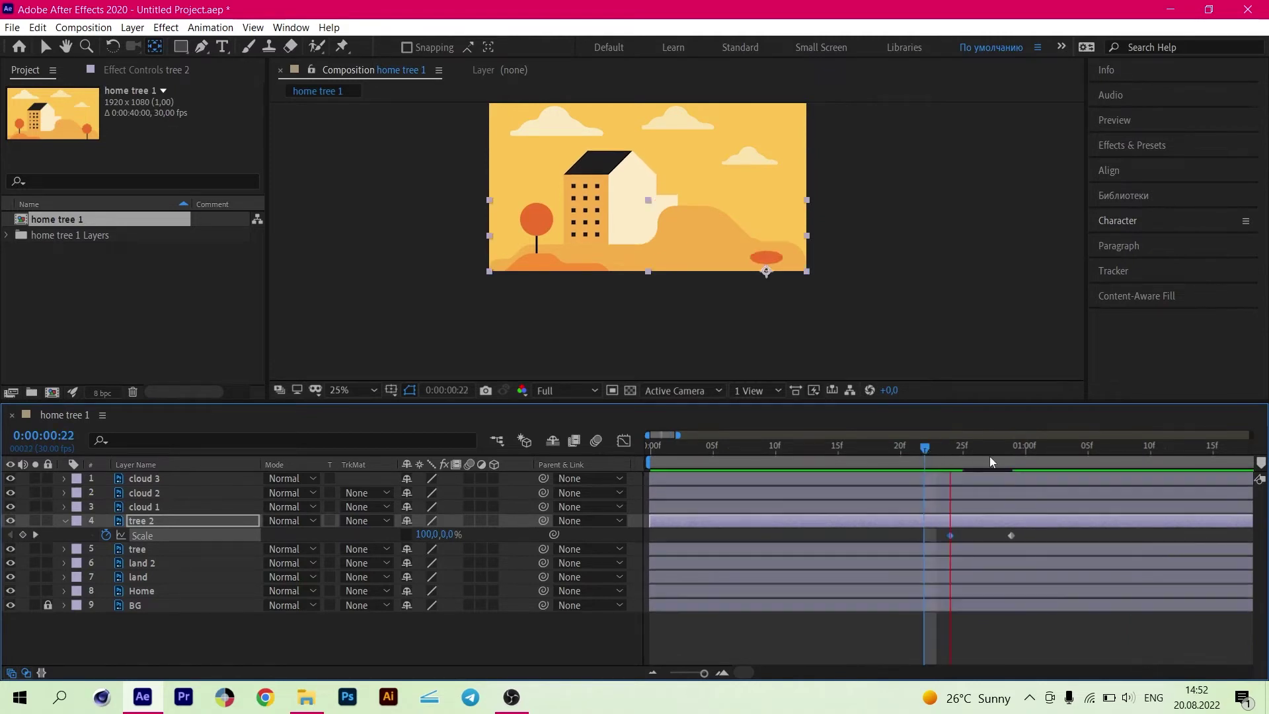
key(space)
key(space)
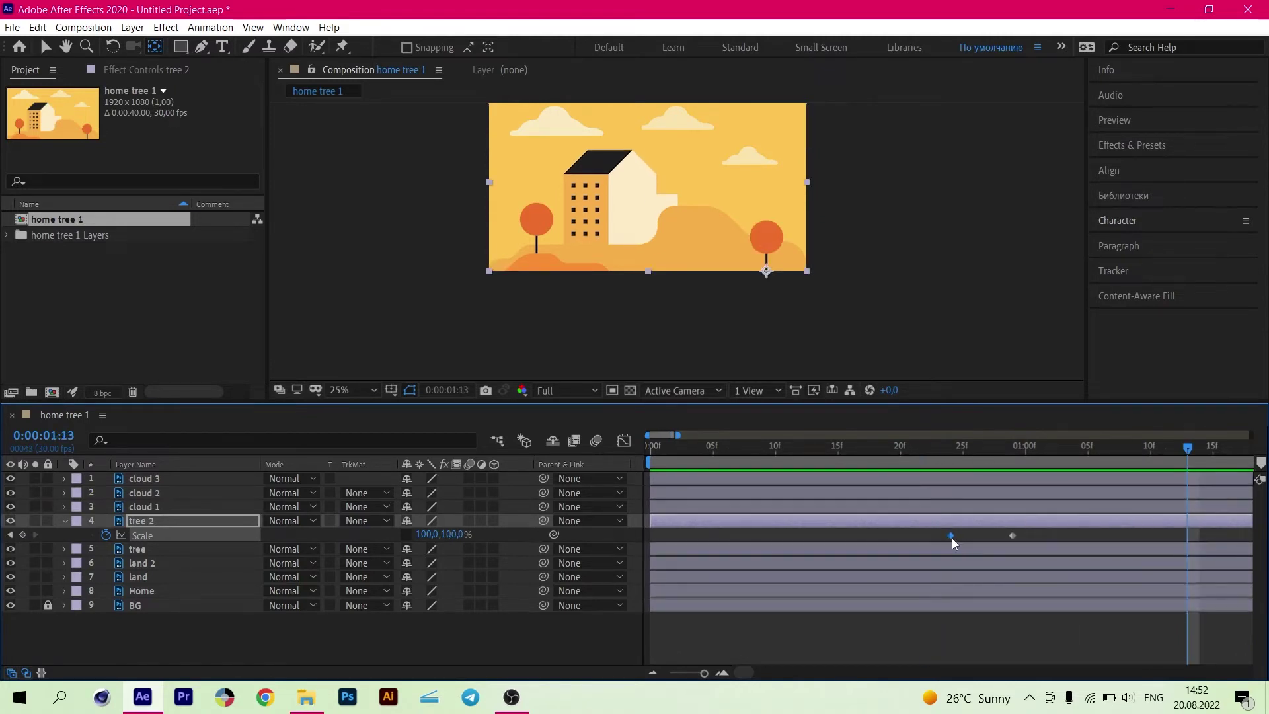
drag(951, 535, 938, 535)
- Paste a copy of tree 2's final Scale keyframe at frame 28, set its vertical scale to about 105%, and play back the overshoot
click(1001, 451)
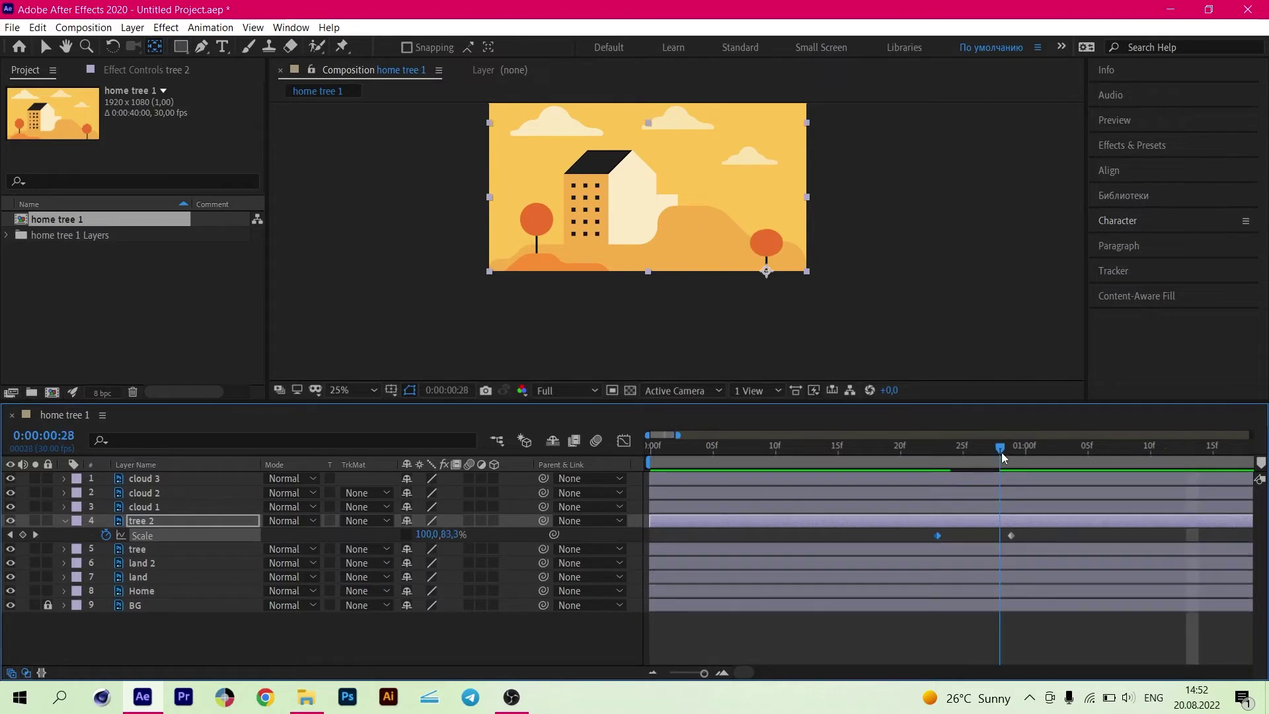
click(1010, 534)
key(ctrl+c)
key(ctrl+v)
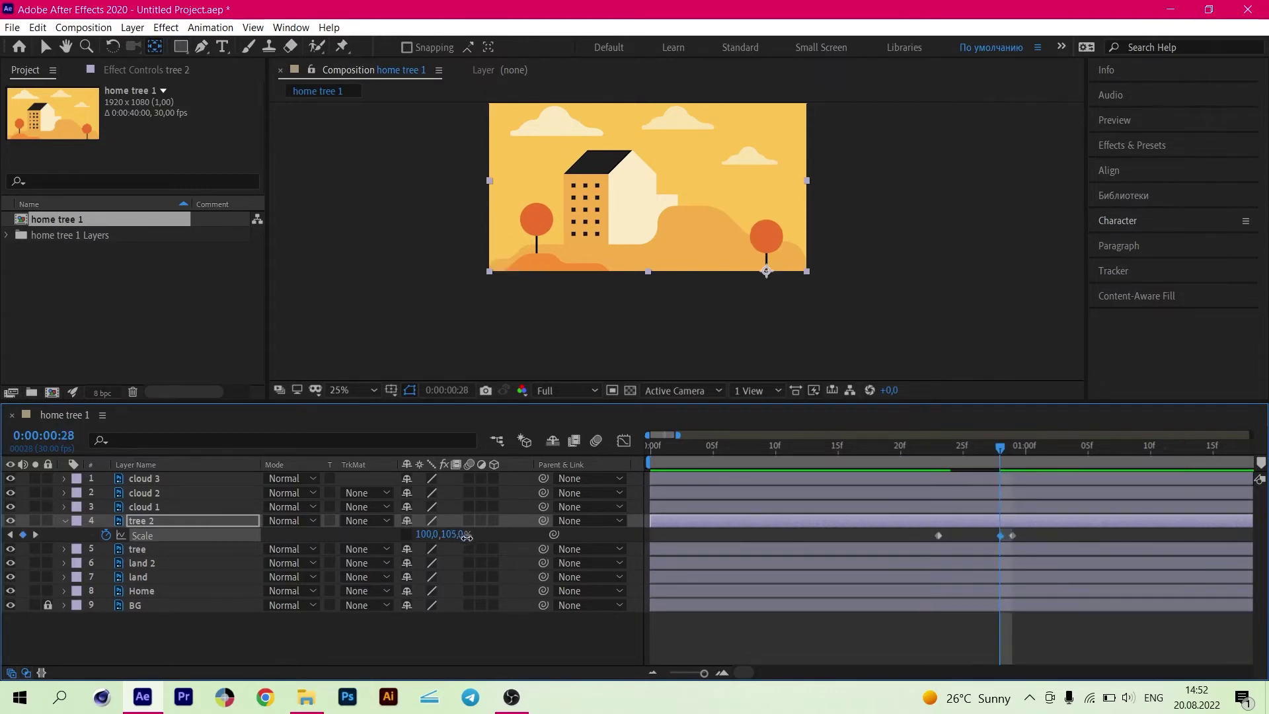
drag(467, 536, 470, 539)
drag(966, 459, 909, 465)
key(space)
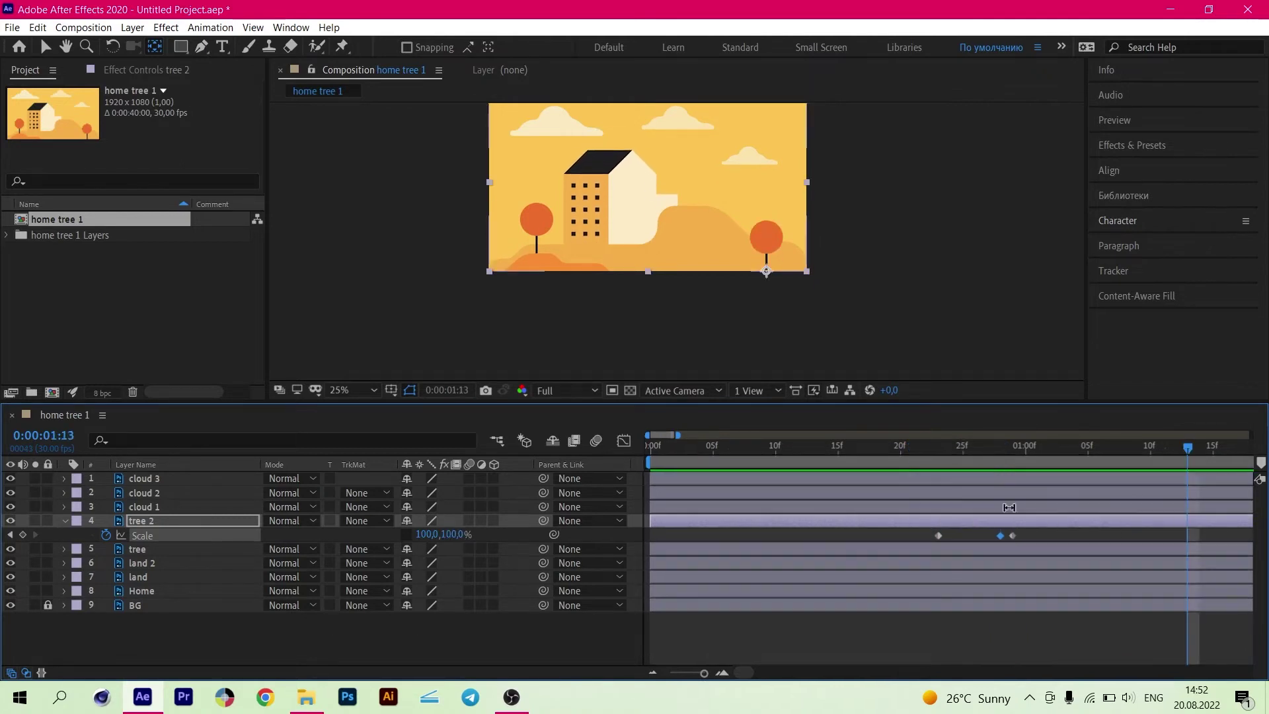
- Move tree 2's overshoot Scale keyframe to frame 27 and replay the growth from frame 21
click(1021, 535)
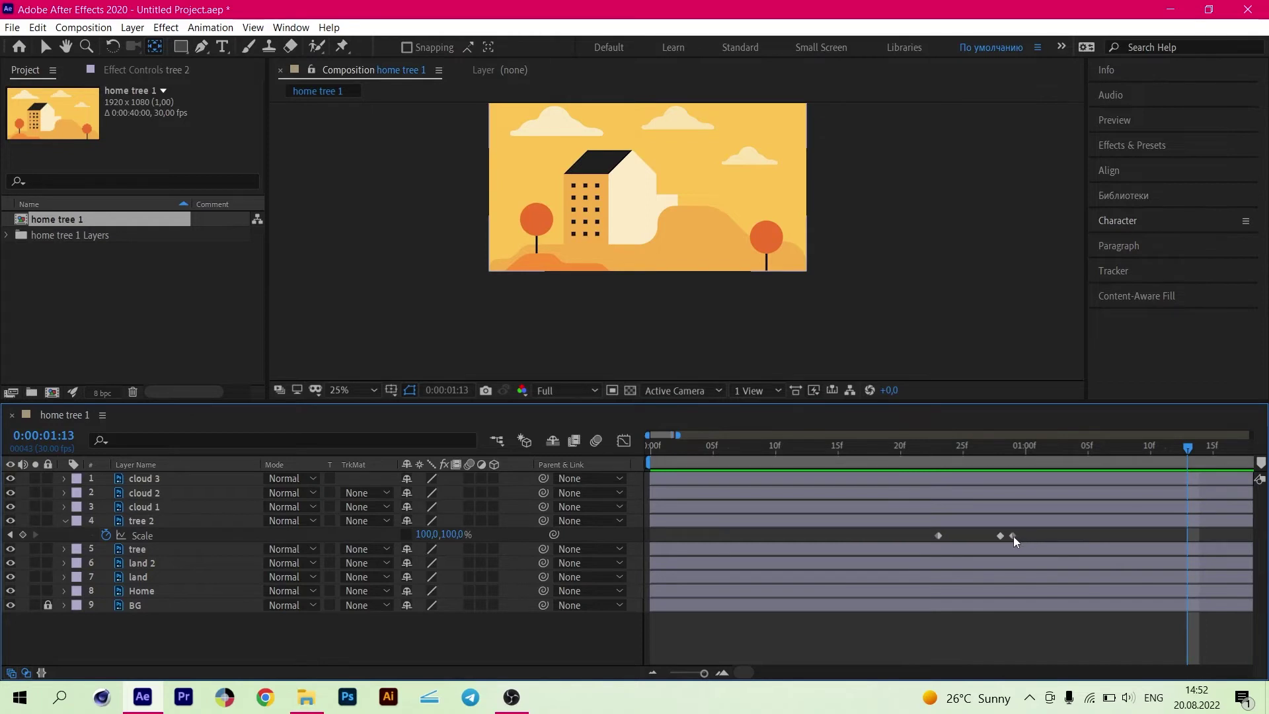
drag(1000, 535, 991, 537)
click(911, 458)
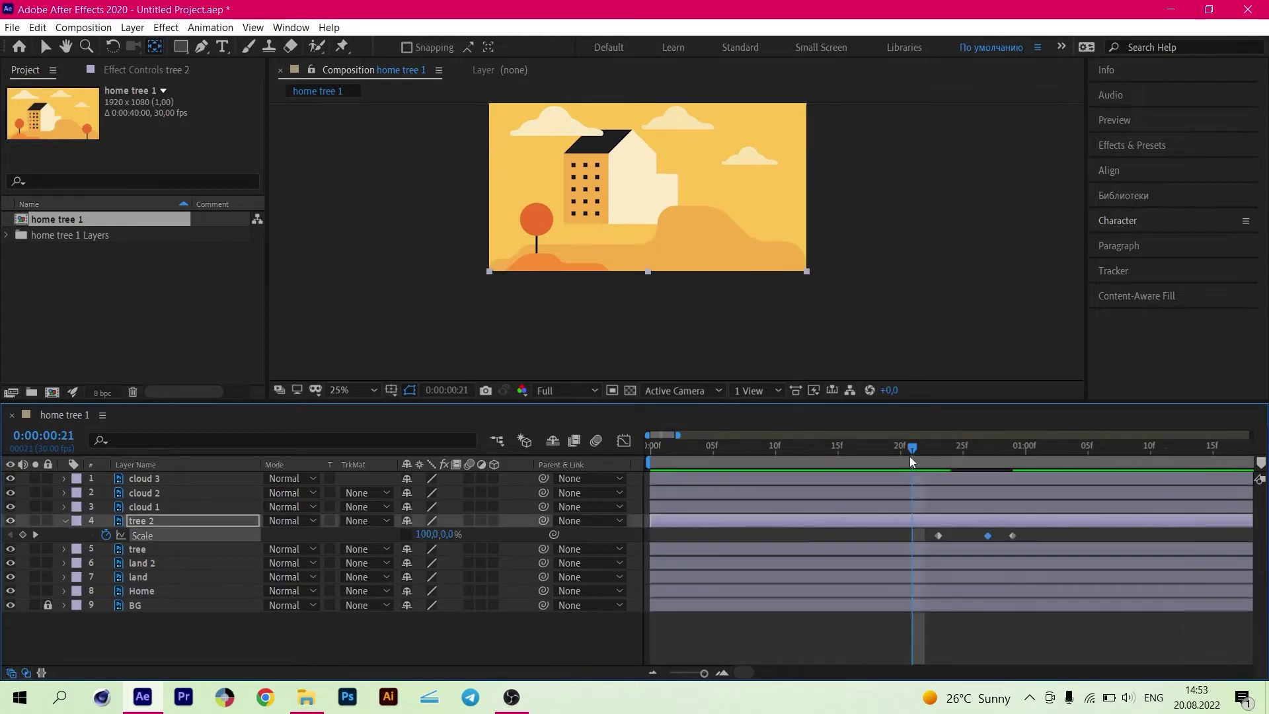
key(space)
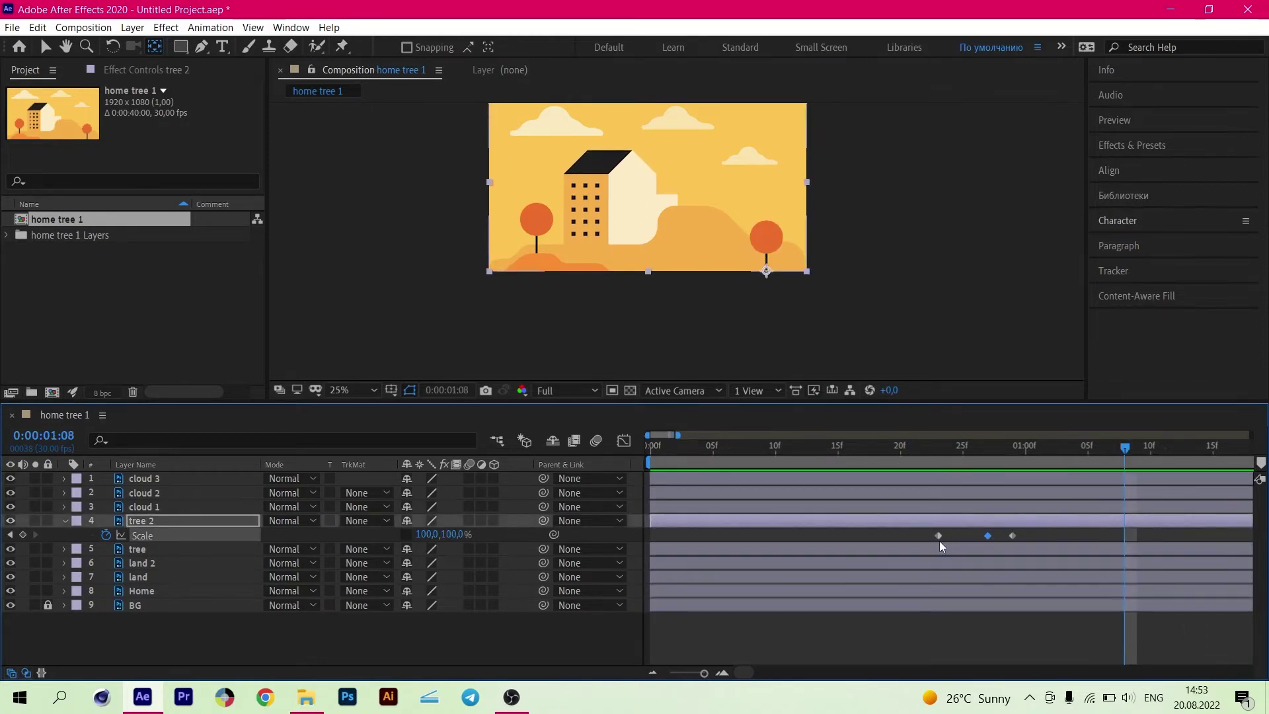
- Retime tree 2's growth with the starting Scale keyframe at frame 21 and the overshoot keyframe at frame 25, replaying to check
drag(938, 535, 972, 535)
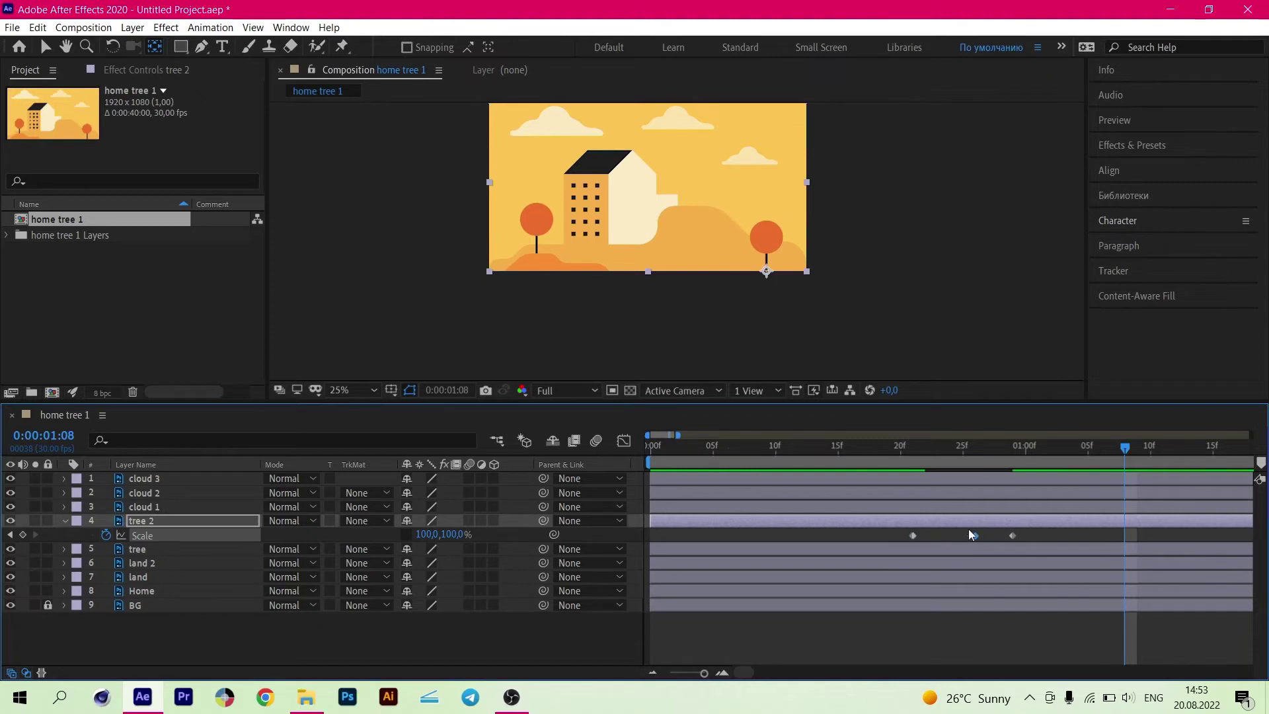
click(874, 452)
key(space)
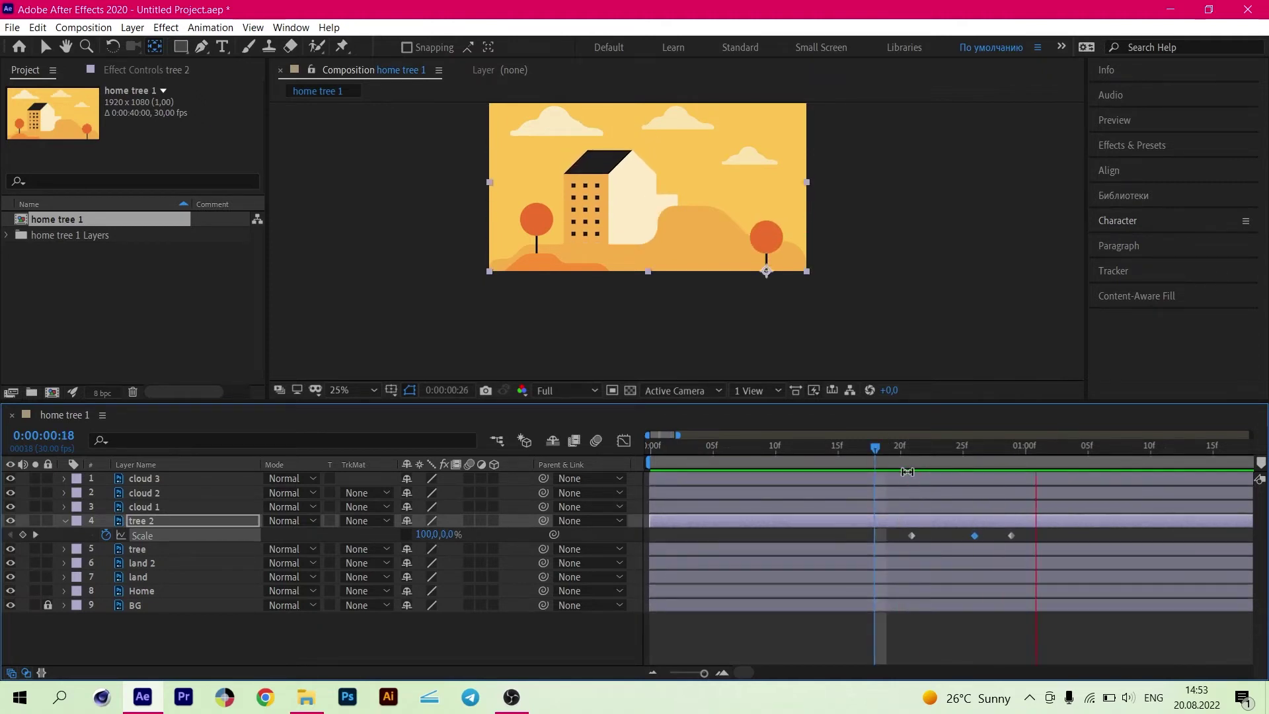
drag(976, 535, 966, 536)
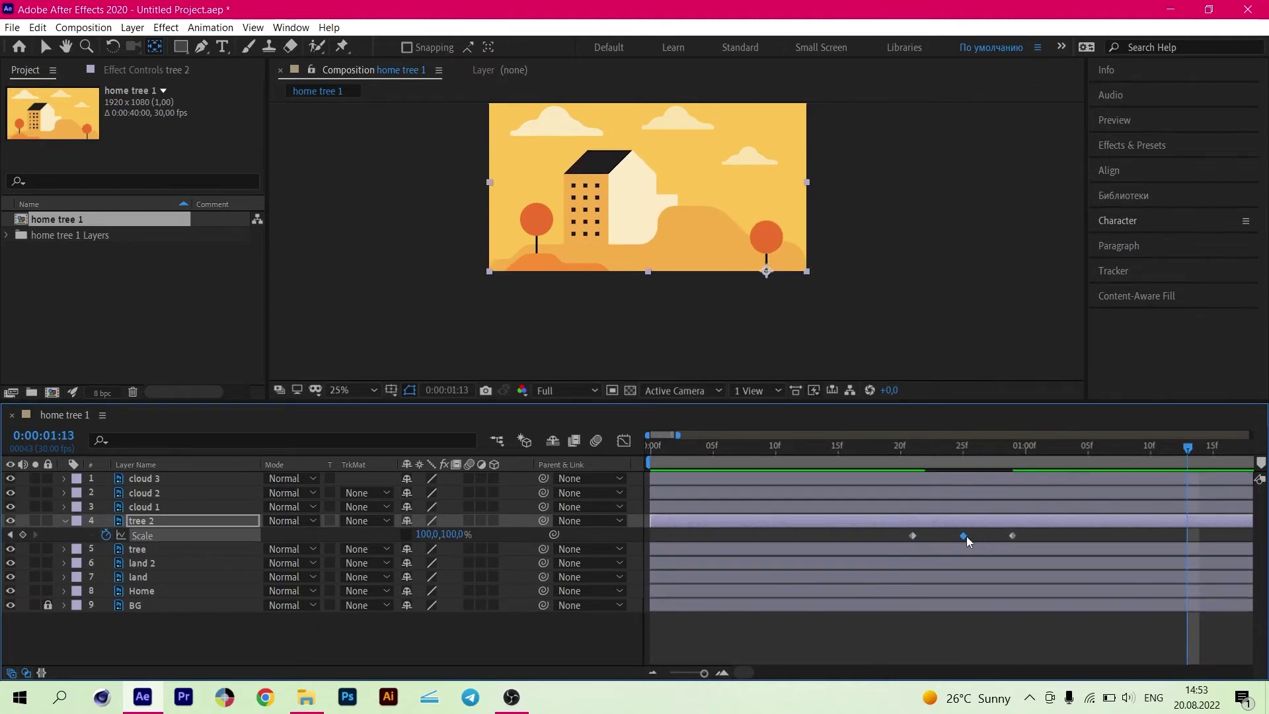
click(860, 448)
key(space)
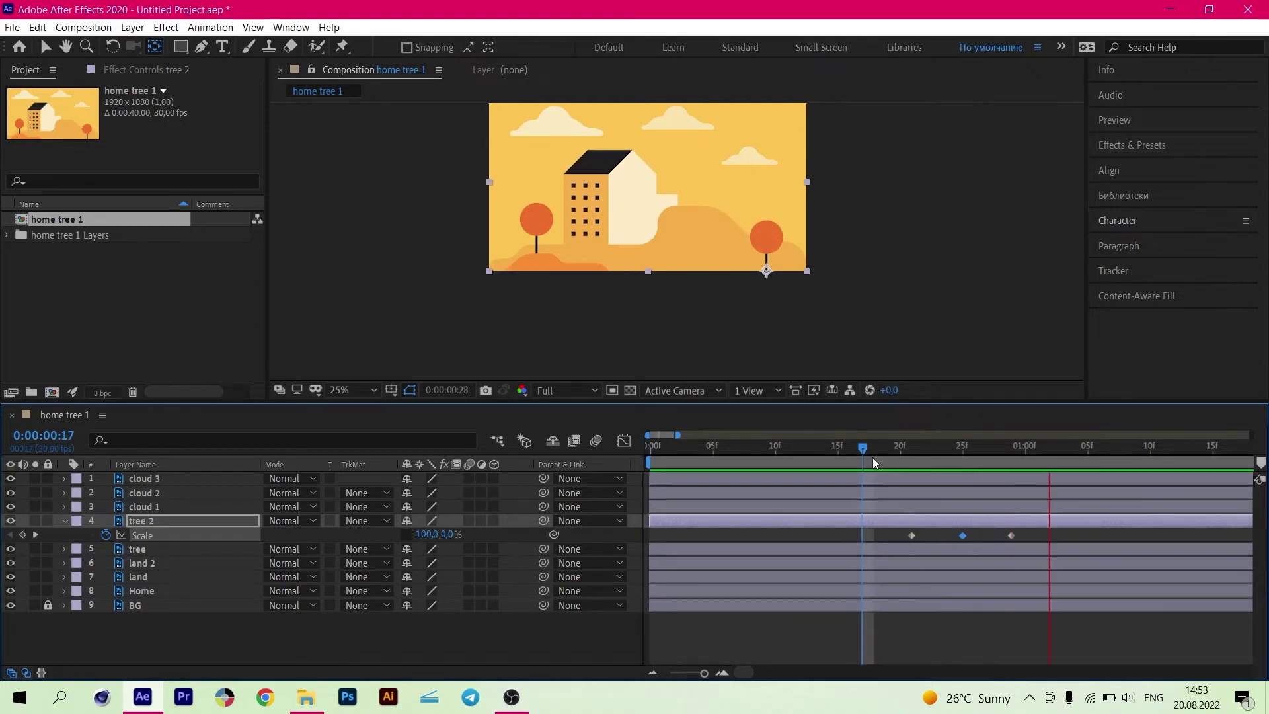
- Stretch tree 2's three Scale keyframes proportionally so the last one falls at 0:00:01:03, and play back the slower growth
drag(1028, 531, 894, 540)
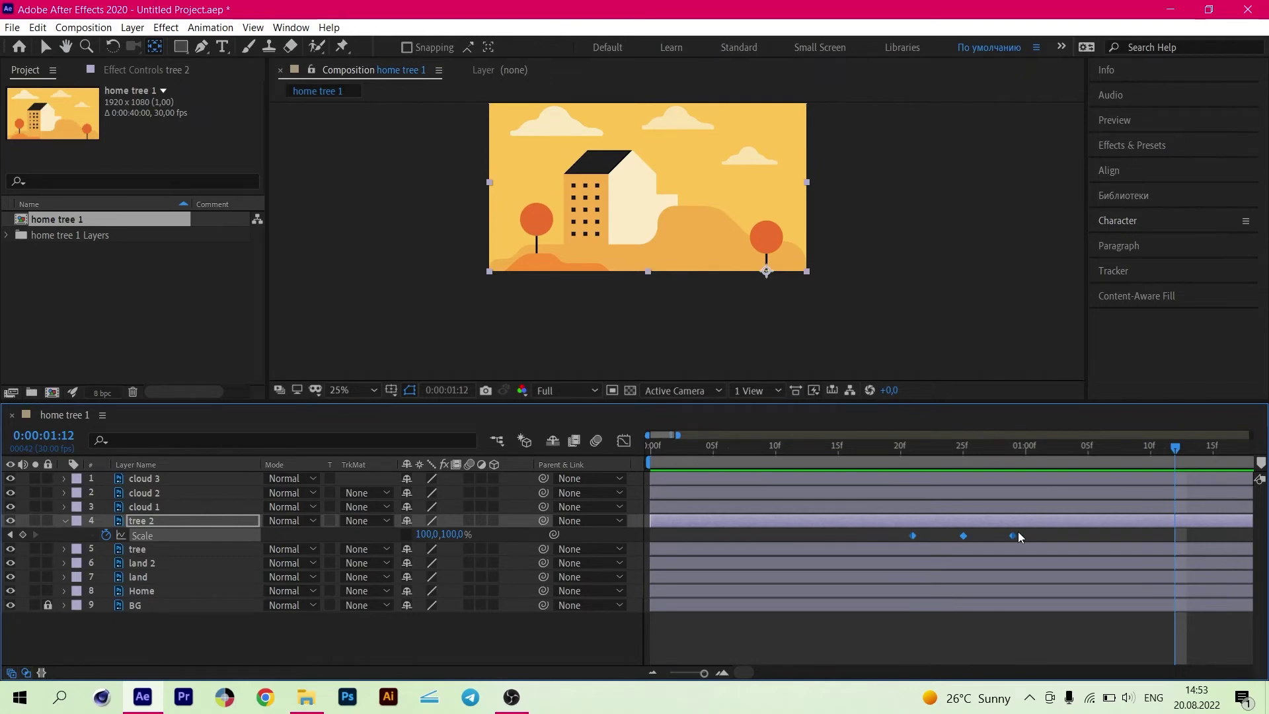
alt+drag(1013, 536, 1068, 544)
click(862, 448)
key(space)
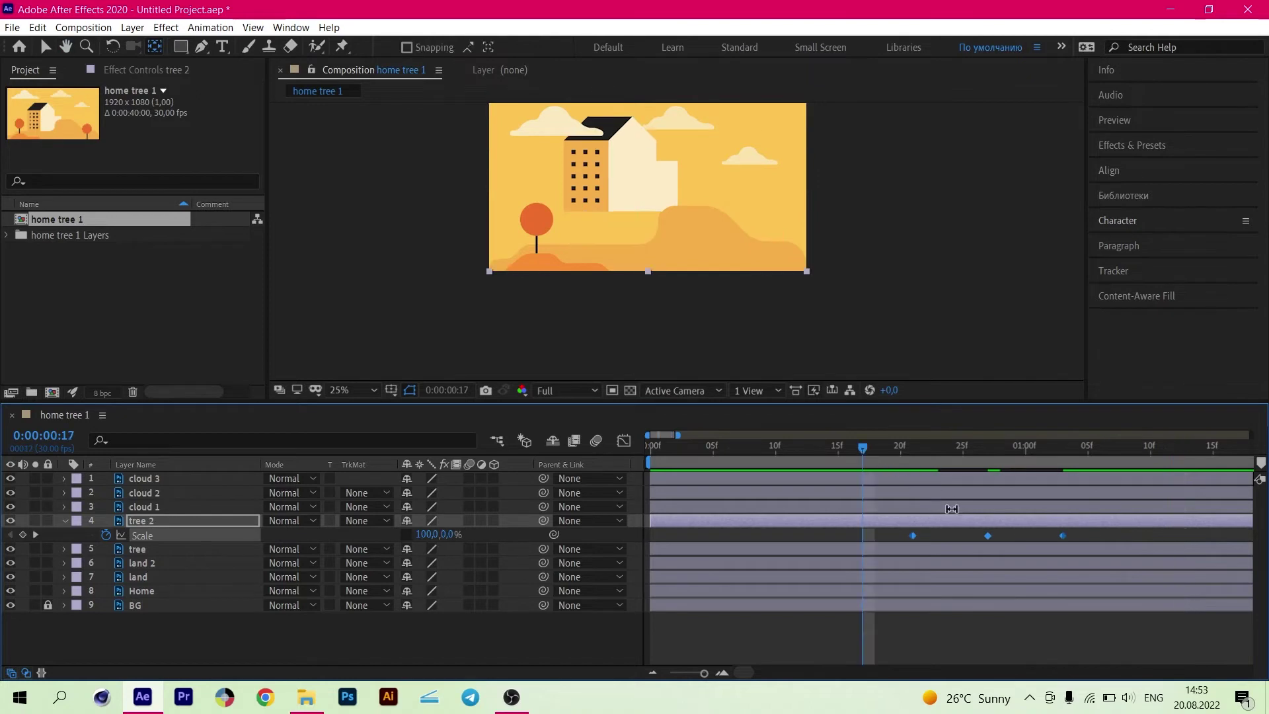
click(878, 446)
click(868, 534)
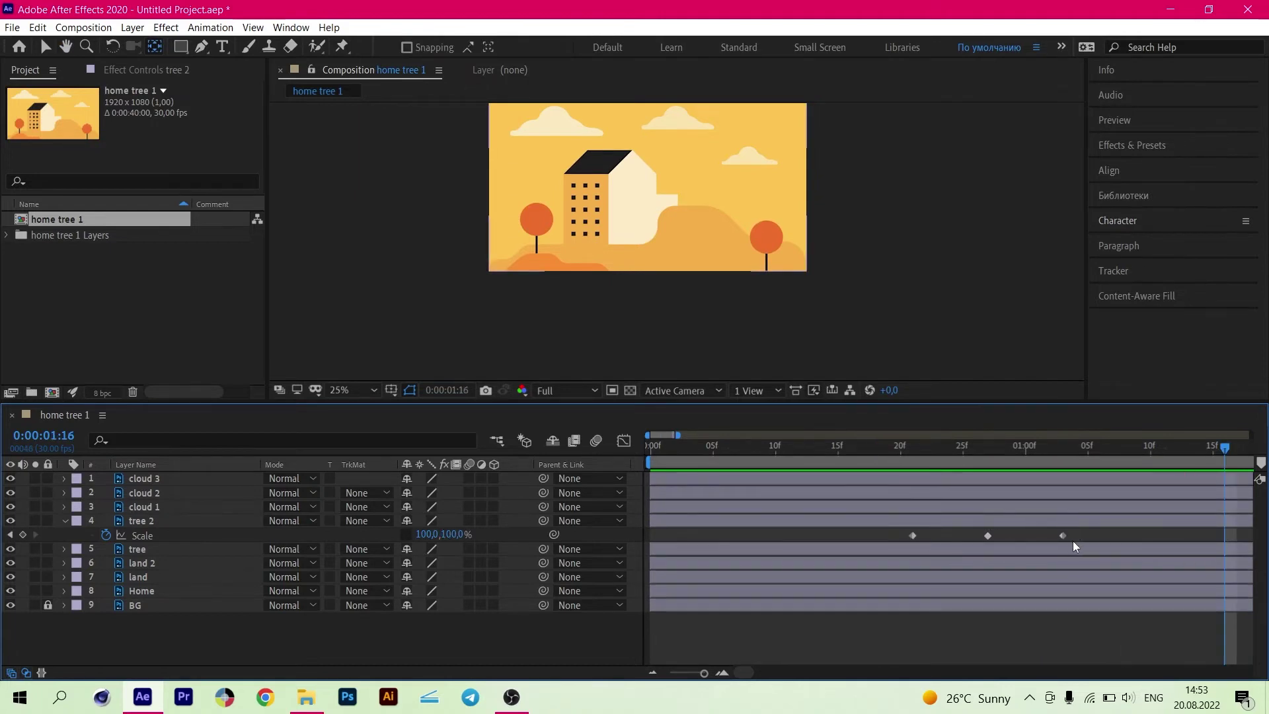
- Apply Easy Ease to all three tree 2 Scale keyframes, inspect their speed graph and replay from frame 16
drag(1084, 527, 895, 538)
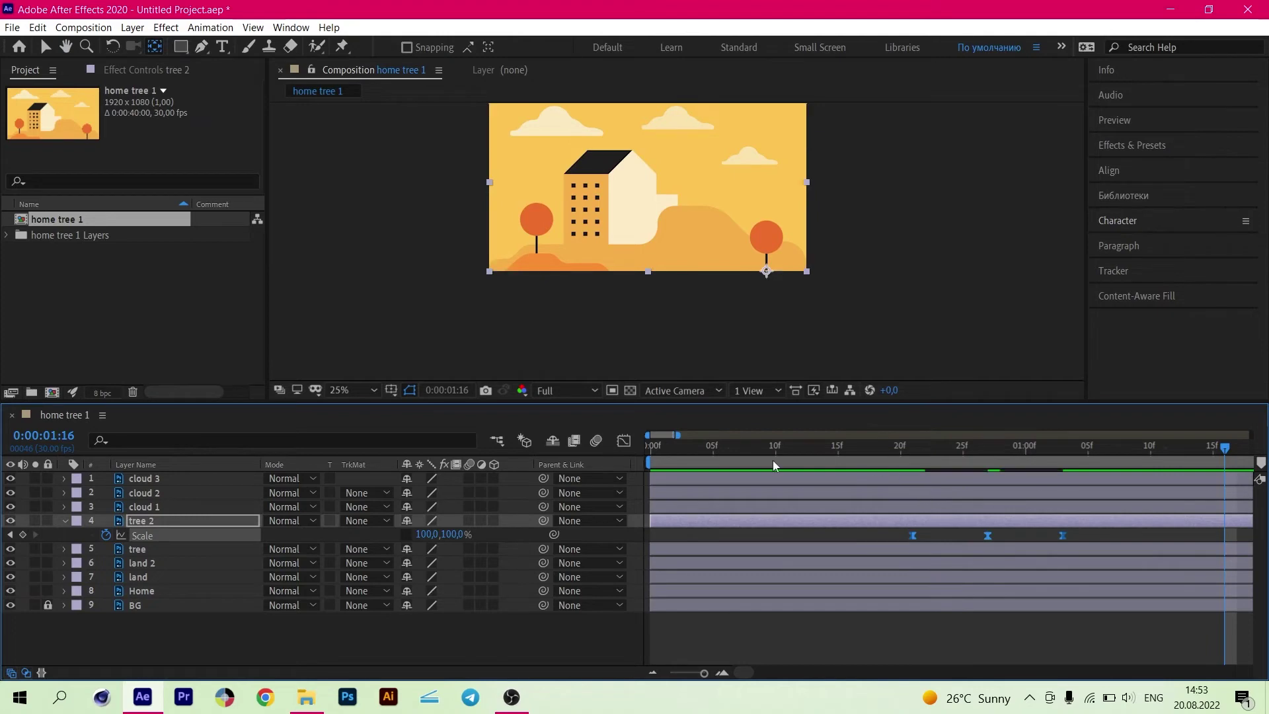
click(623, 441)
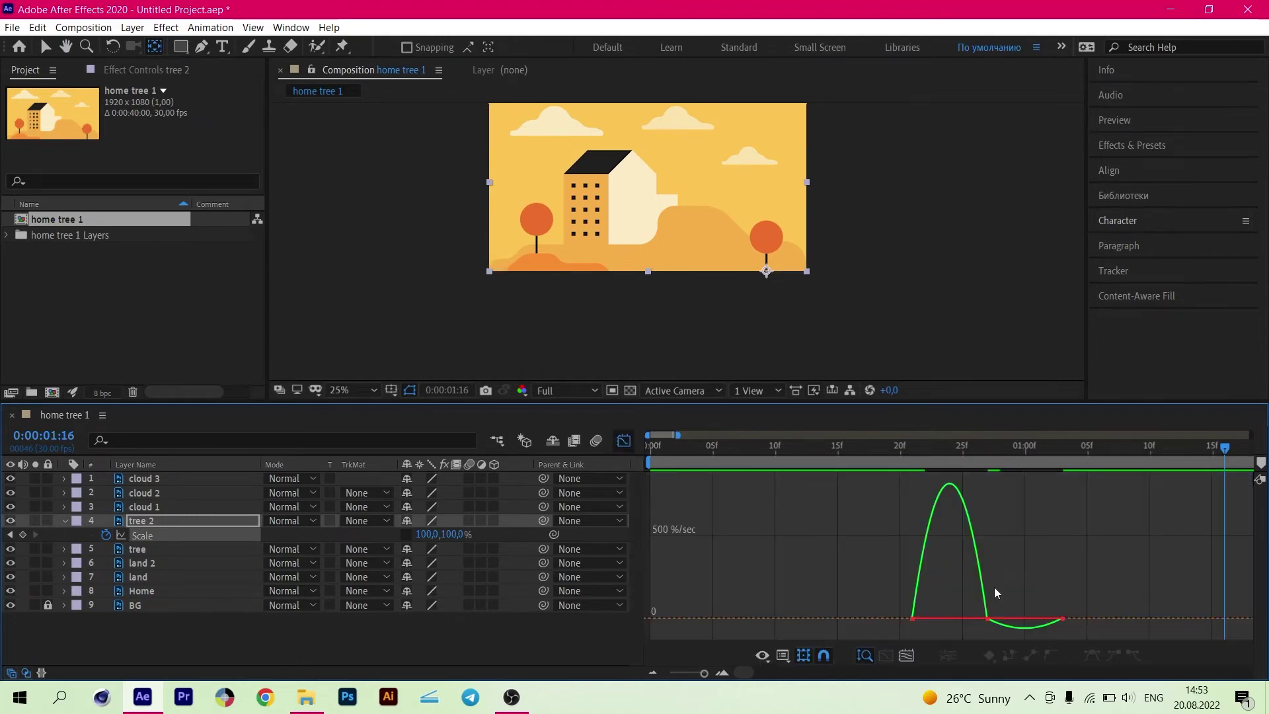
click(619, 439)
click(849, 454)
key(space)
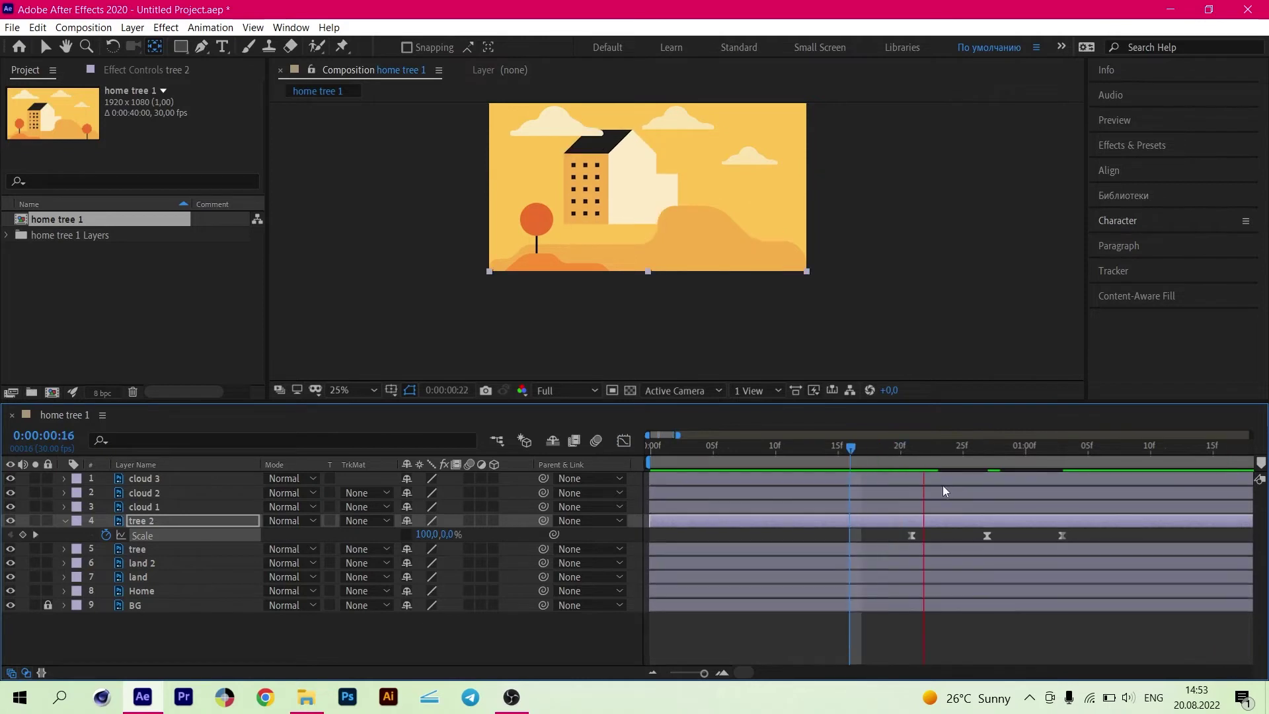
- Replay tree 2's growth from frame 17 and copy its three Scale keyframes
drag(890, 458, 862, 481)
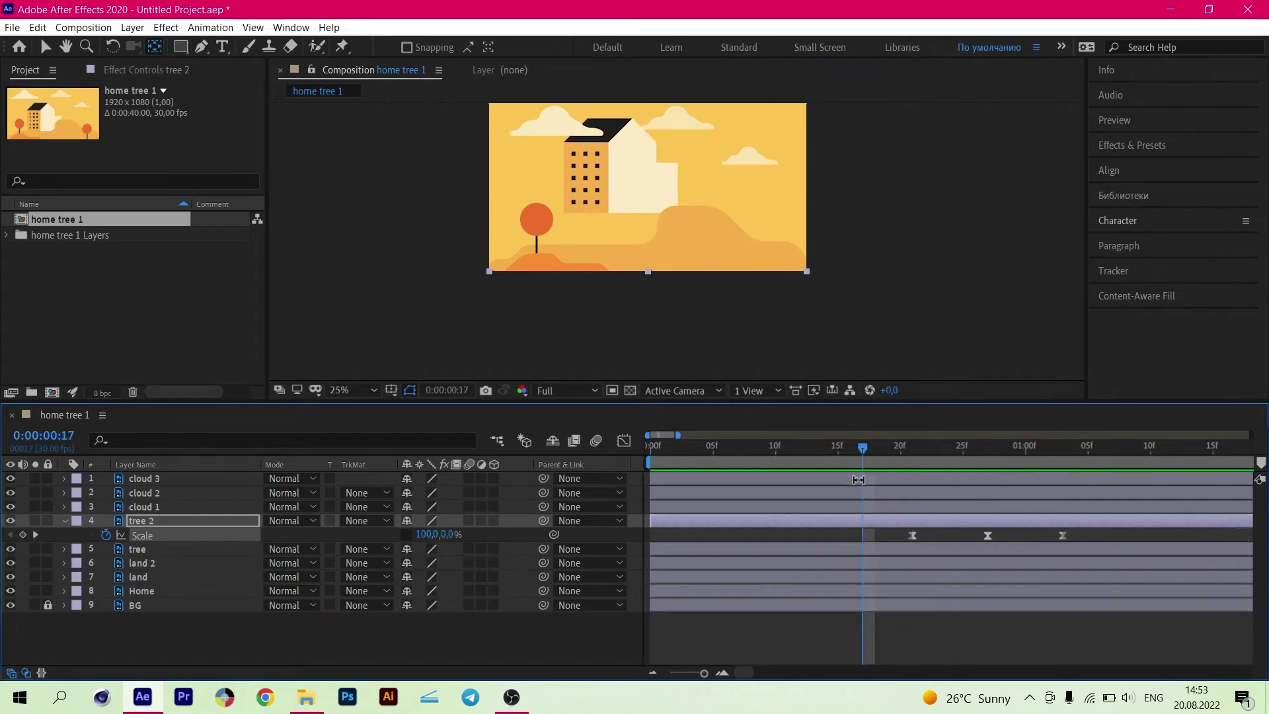
key(space)
key(space)
drag(1087, 529, 892, 542)
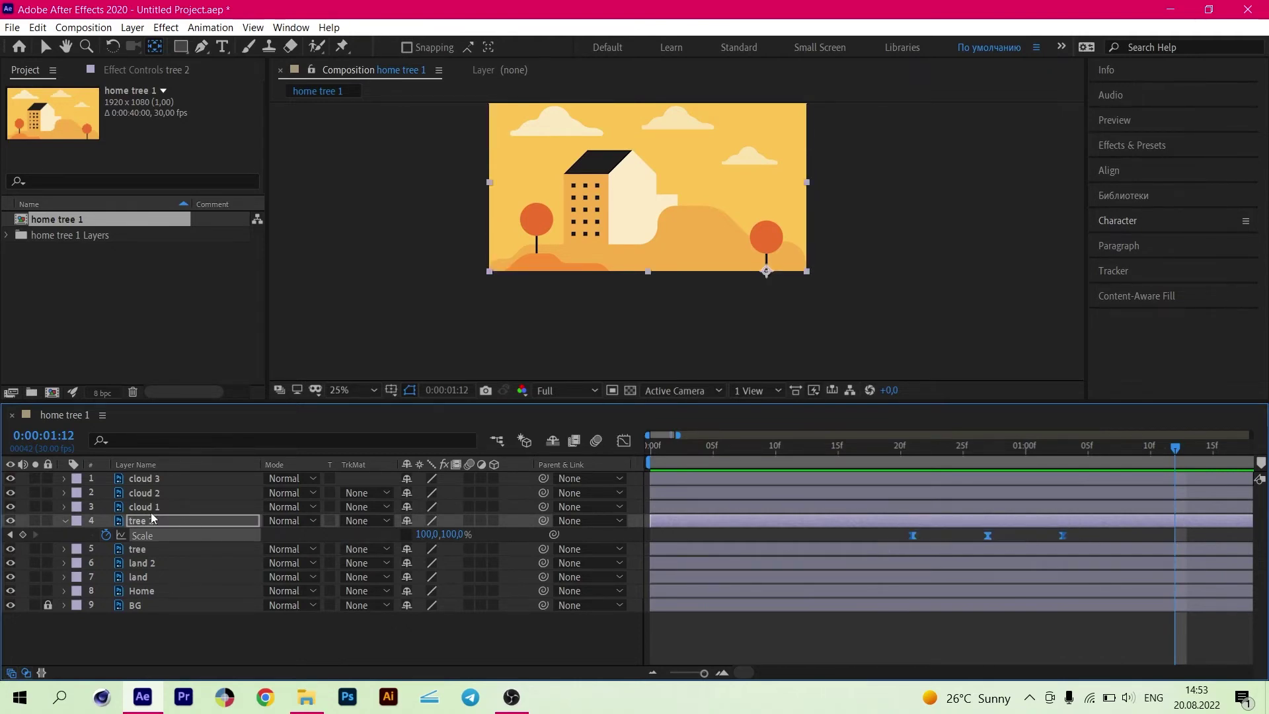
key(ctrl+Up)
click(67, 521)
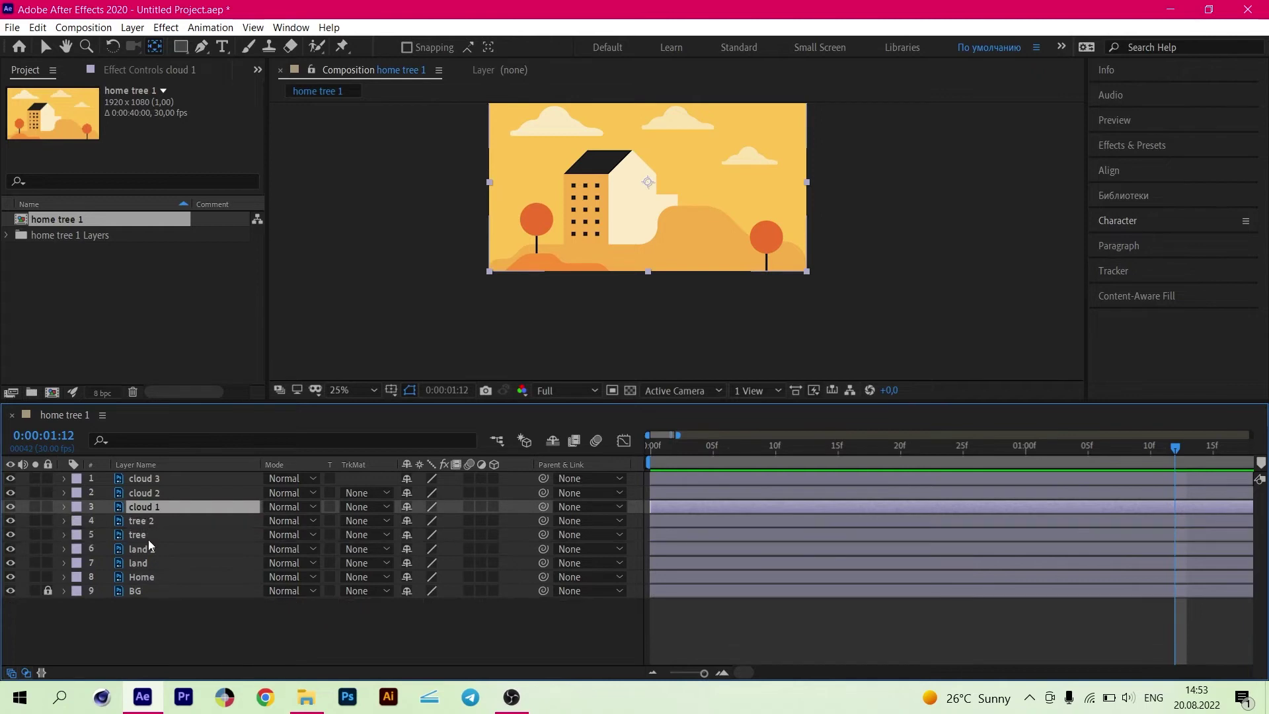
- Move the tree layer's anchor point to the base of its trunk on the orange hill
click(141, 535)
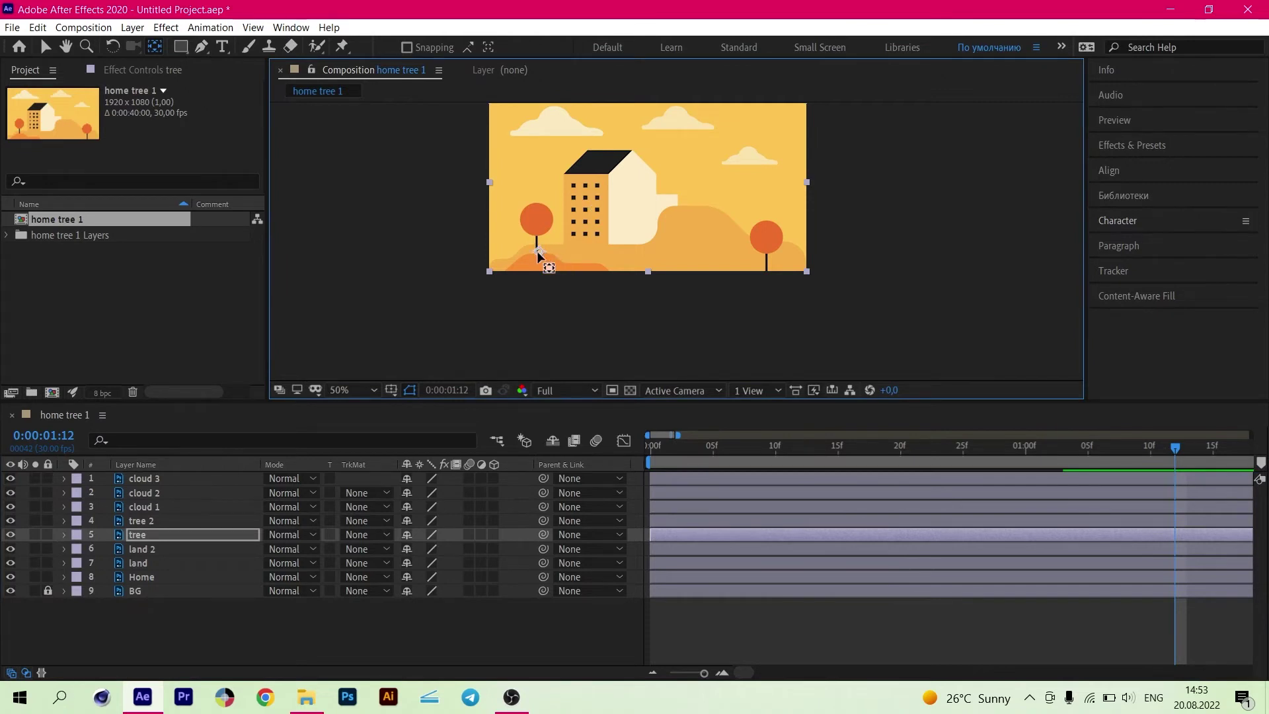
scroll(539, 254, up, 5)
drag(529, 282, 720, 304)
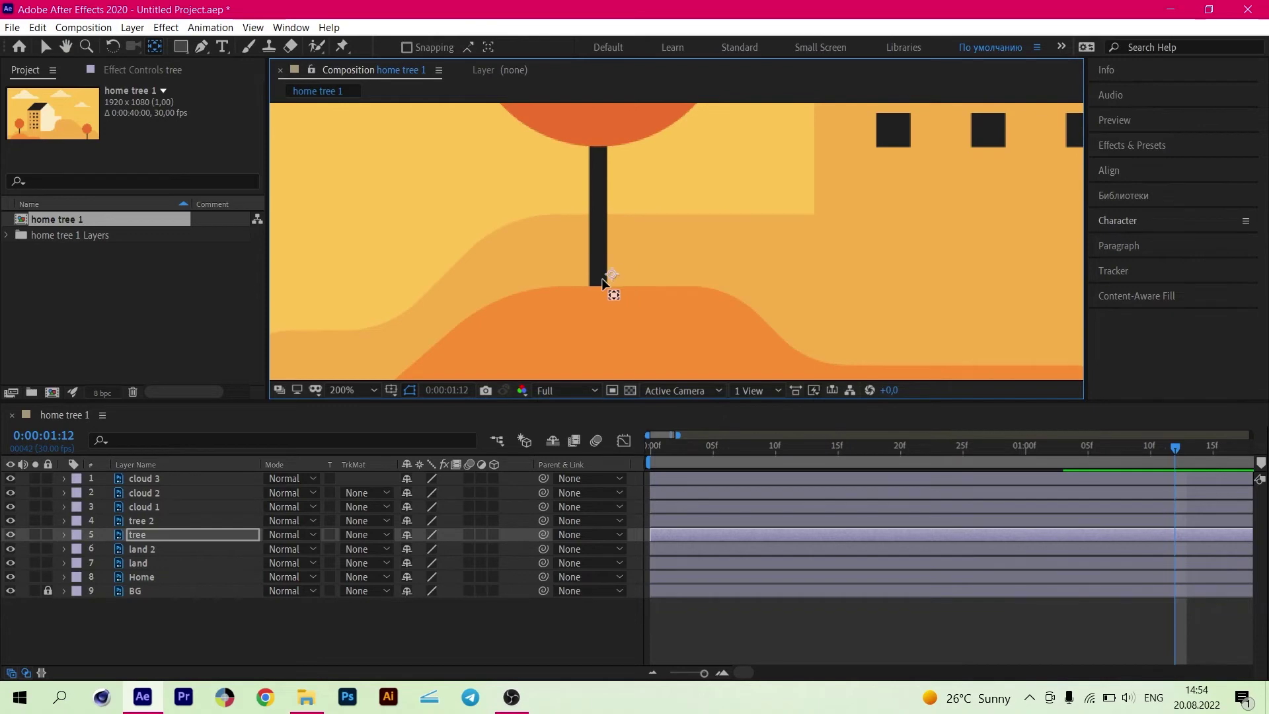
scroll(568, 277, down, 4)
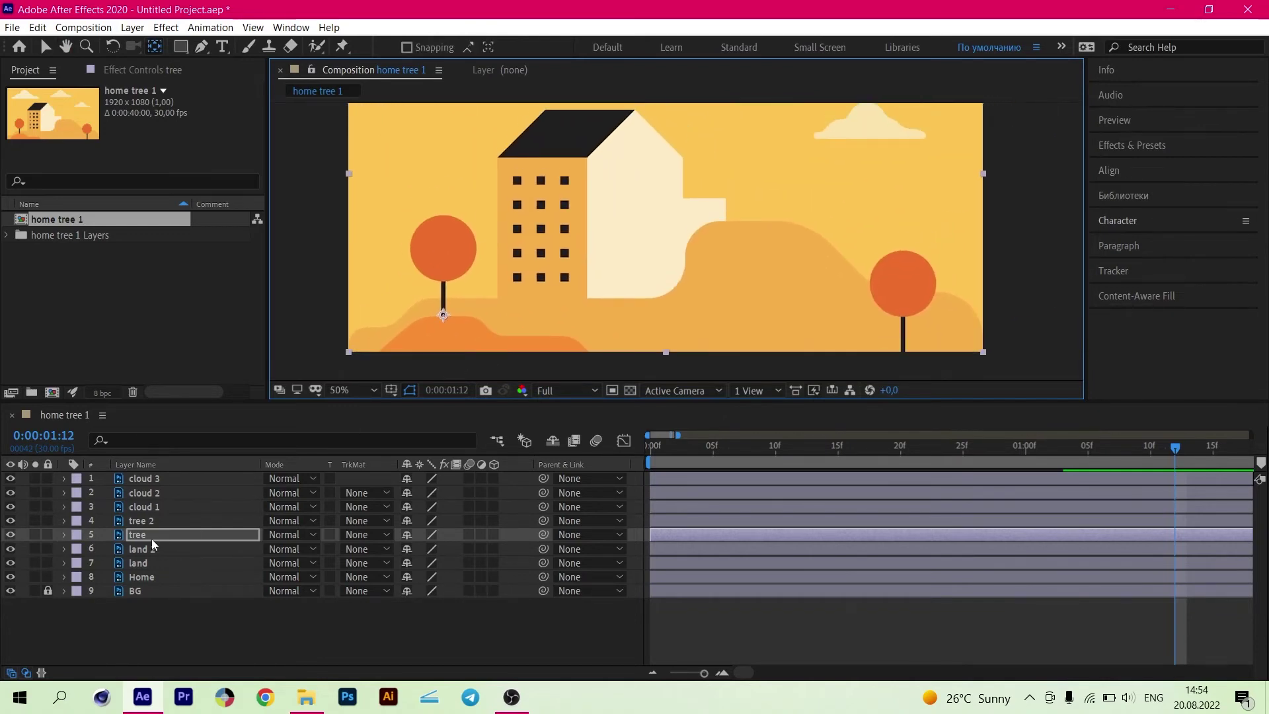
- Paste the copied Scale keyframes onto the tree layer at 0:00:01:12 and replay both trees' growth from frame 16
click(139, 540)
key(s)
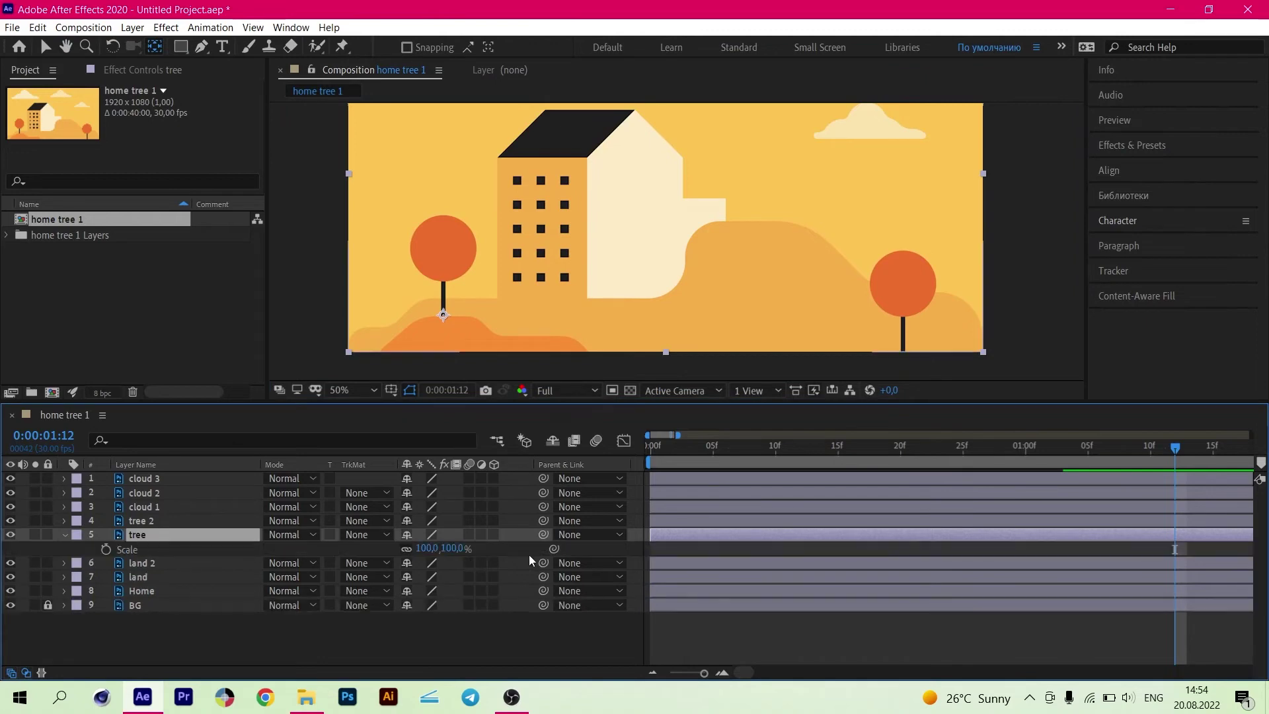
key(ctrl+v)
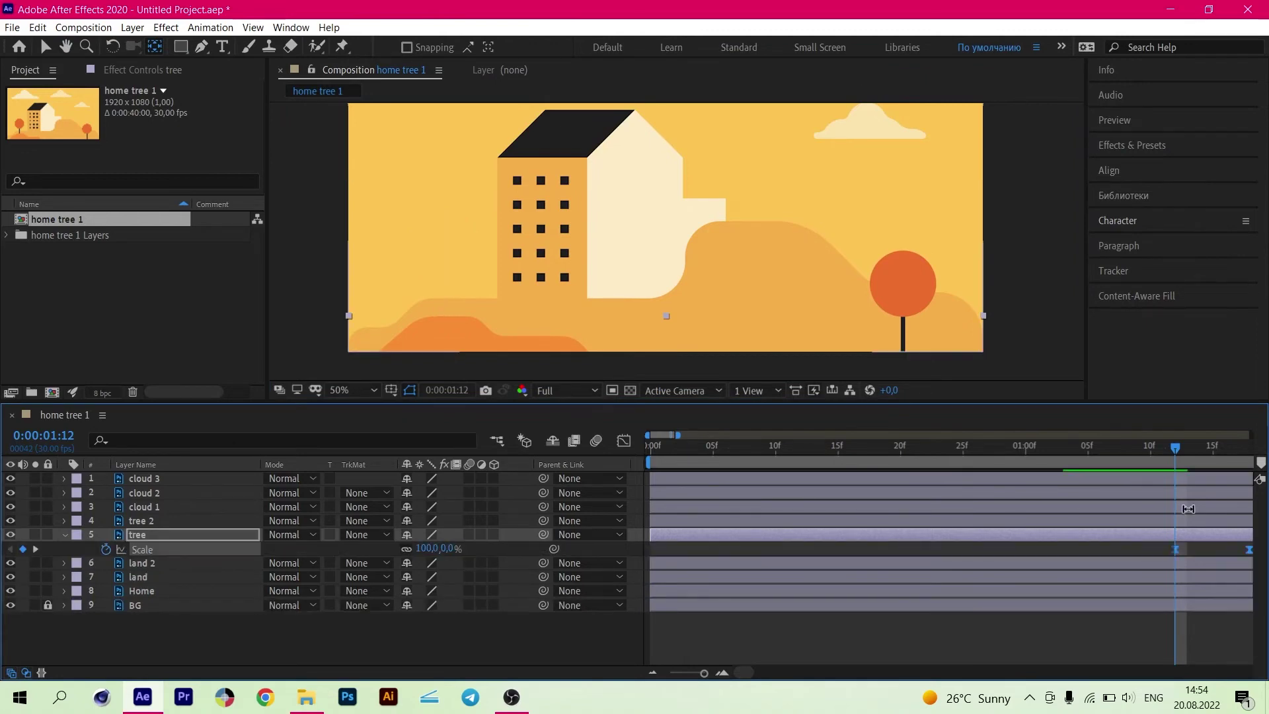
key(minus)
key(space)
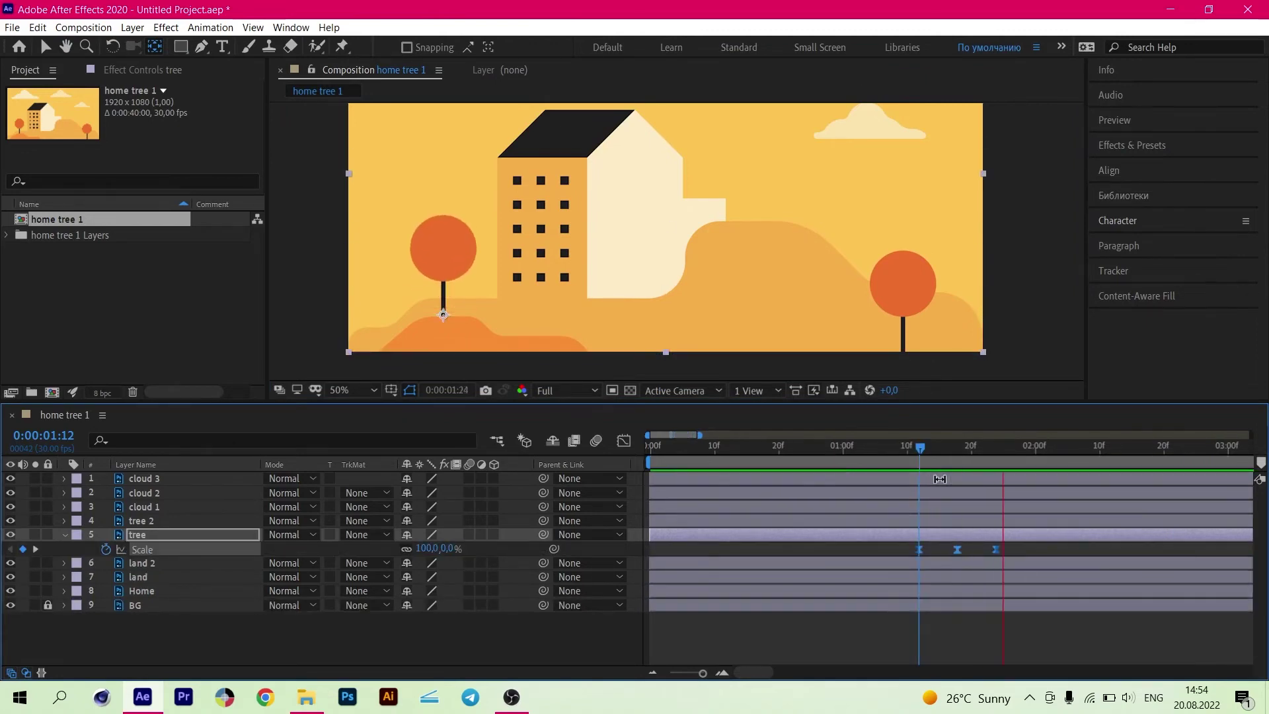
click(147, 522)
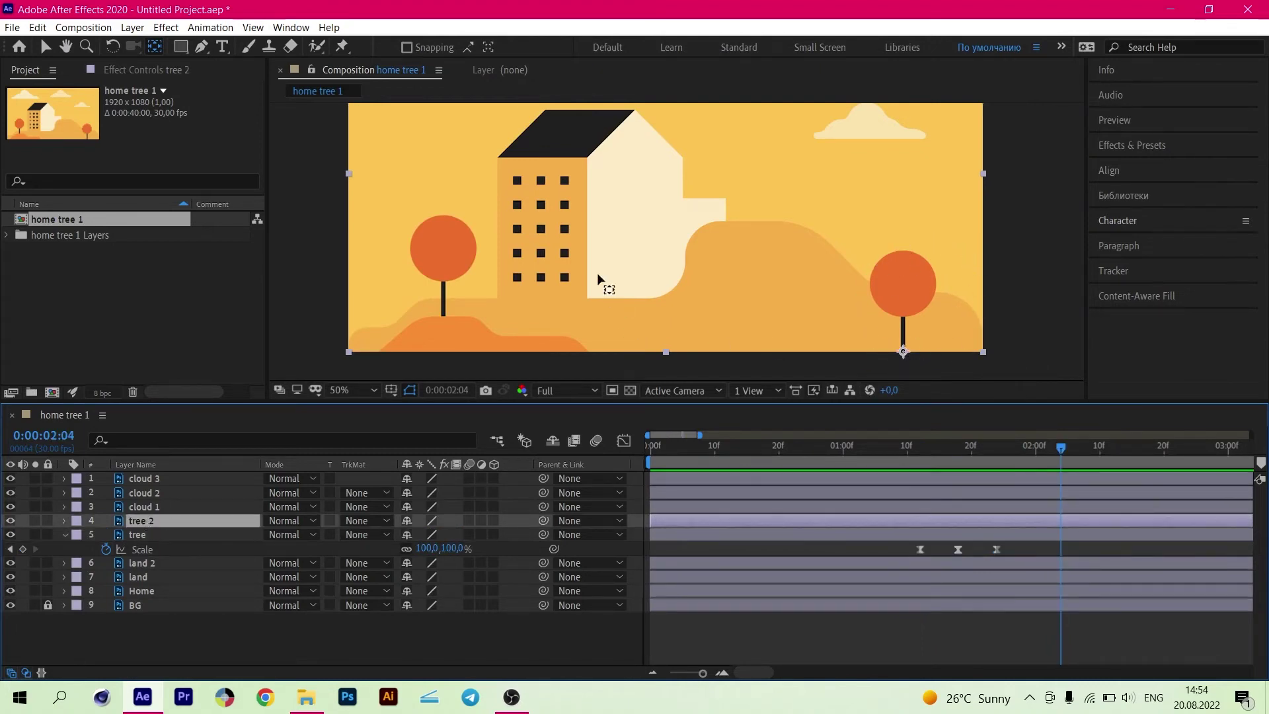
click(751, 450)
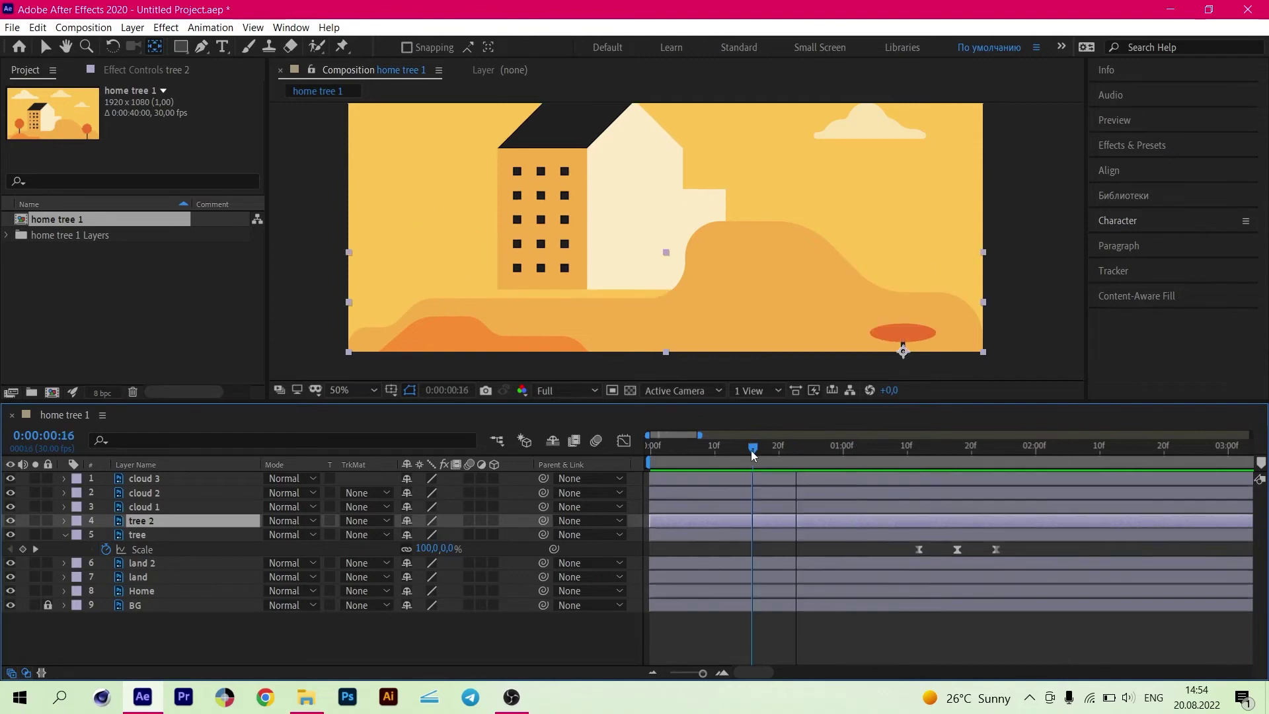
key(space)
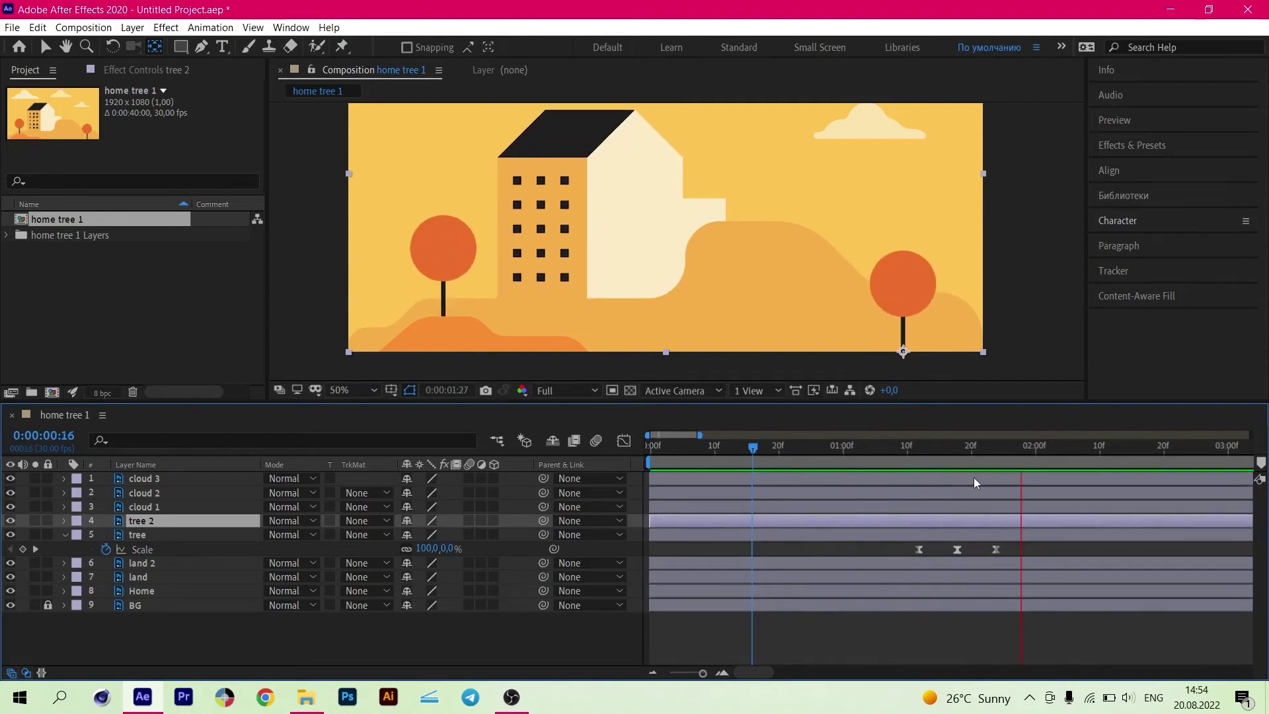
key(space)
- Move the tree layer's Scale keyframes to start at frame 20, one frame before tree 2's, and play back both trees
key(minus)
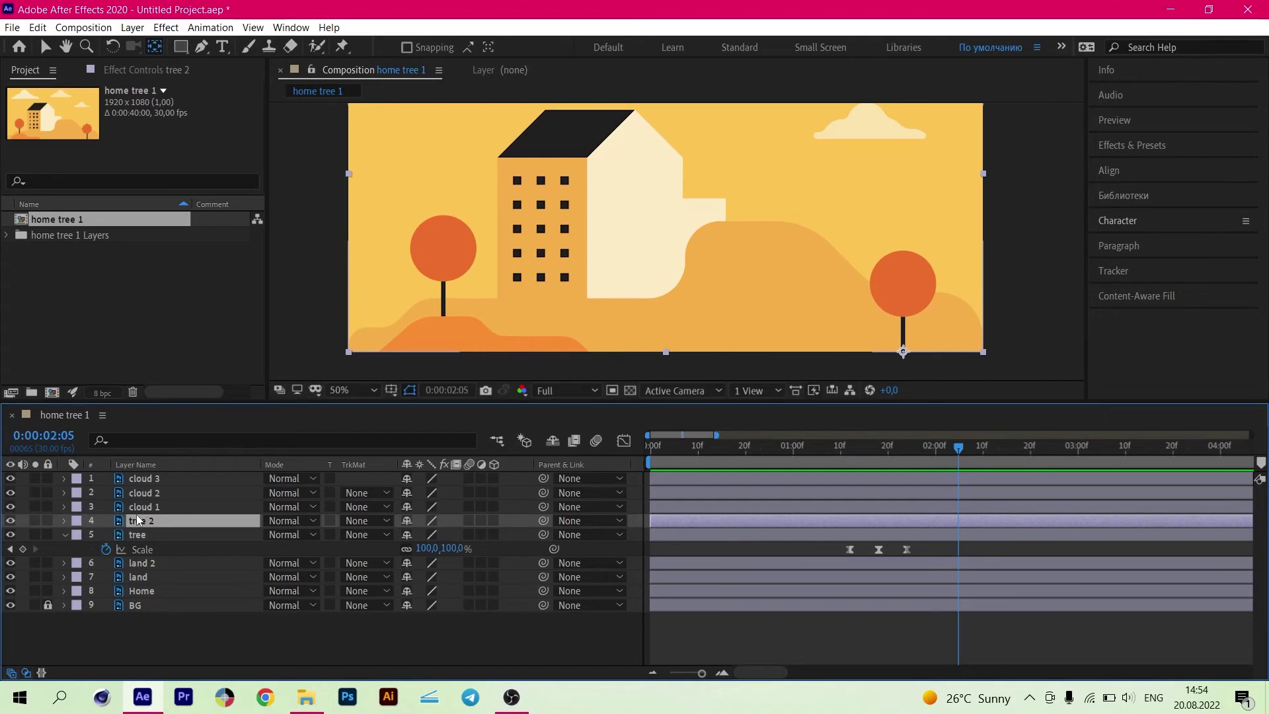
key(u)
drag(903, 566, 744, 551)
click(706, 462)
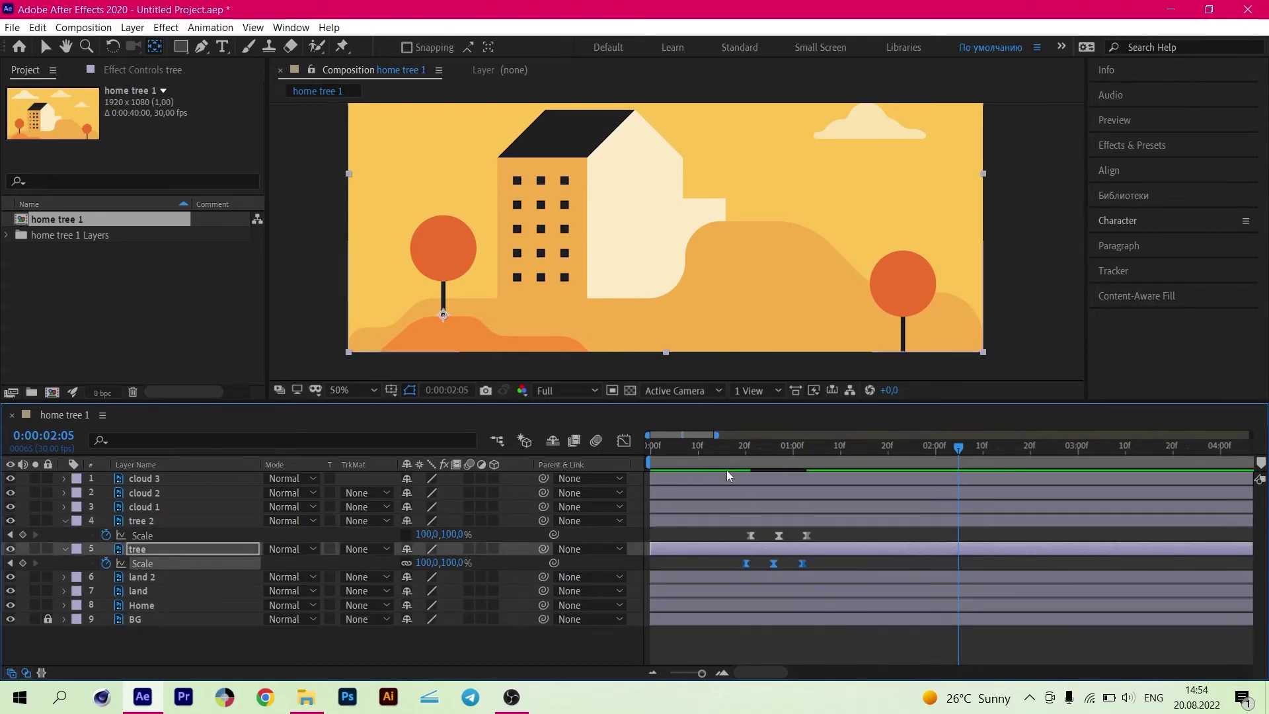
key(space)
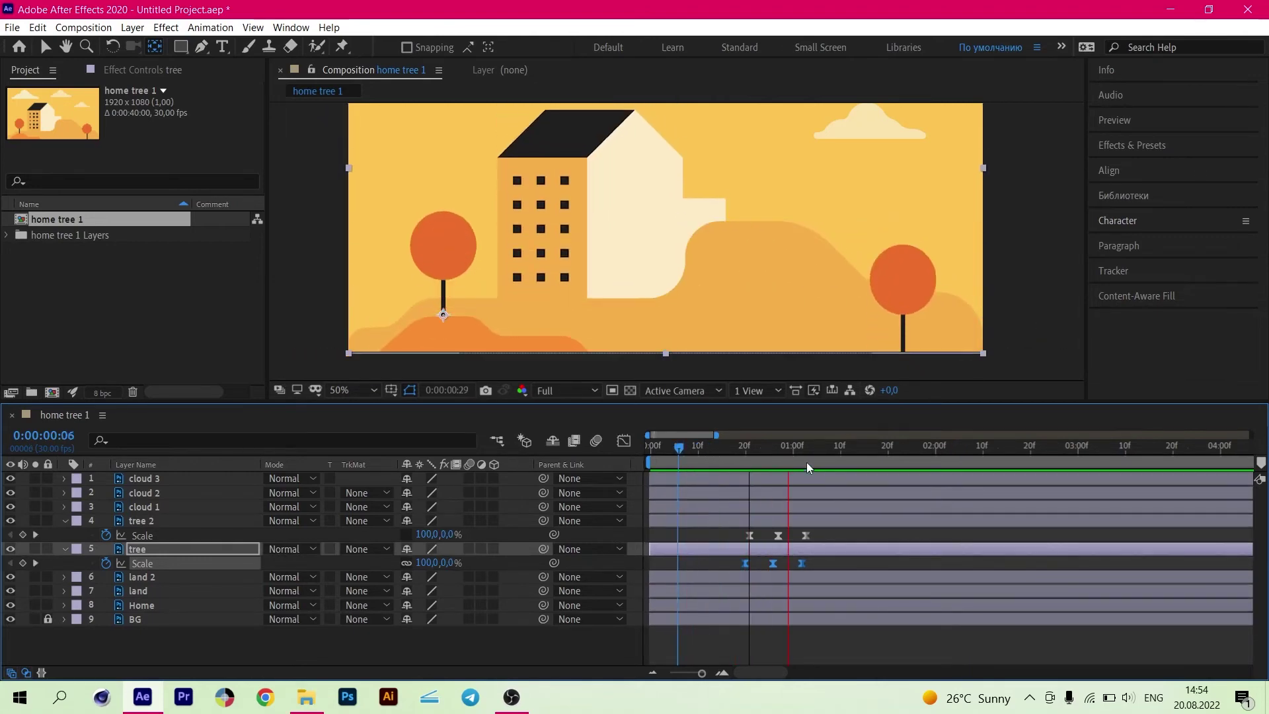
click(65, 521)
click(65, 535)
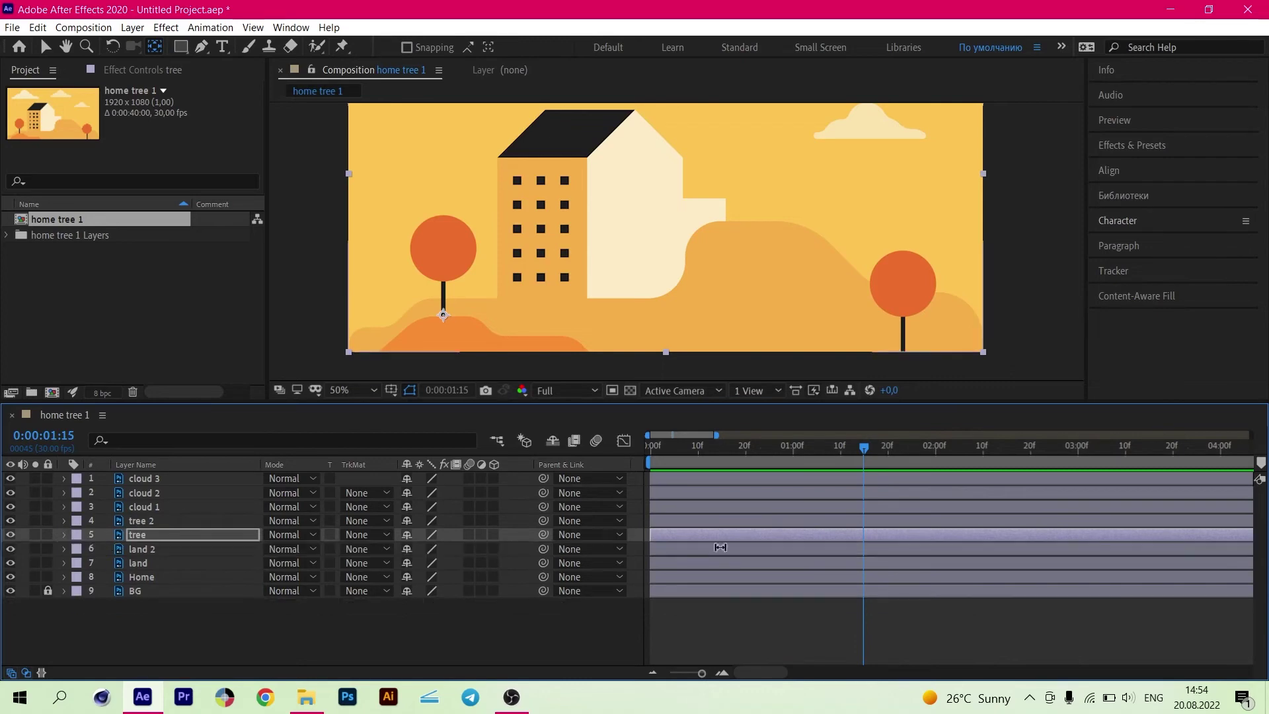
- Identify the cloud 1 layer by toggling its visibility and move its anchor point onto the small cloud
scroll(754, 216, down, 2)
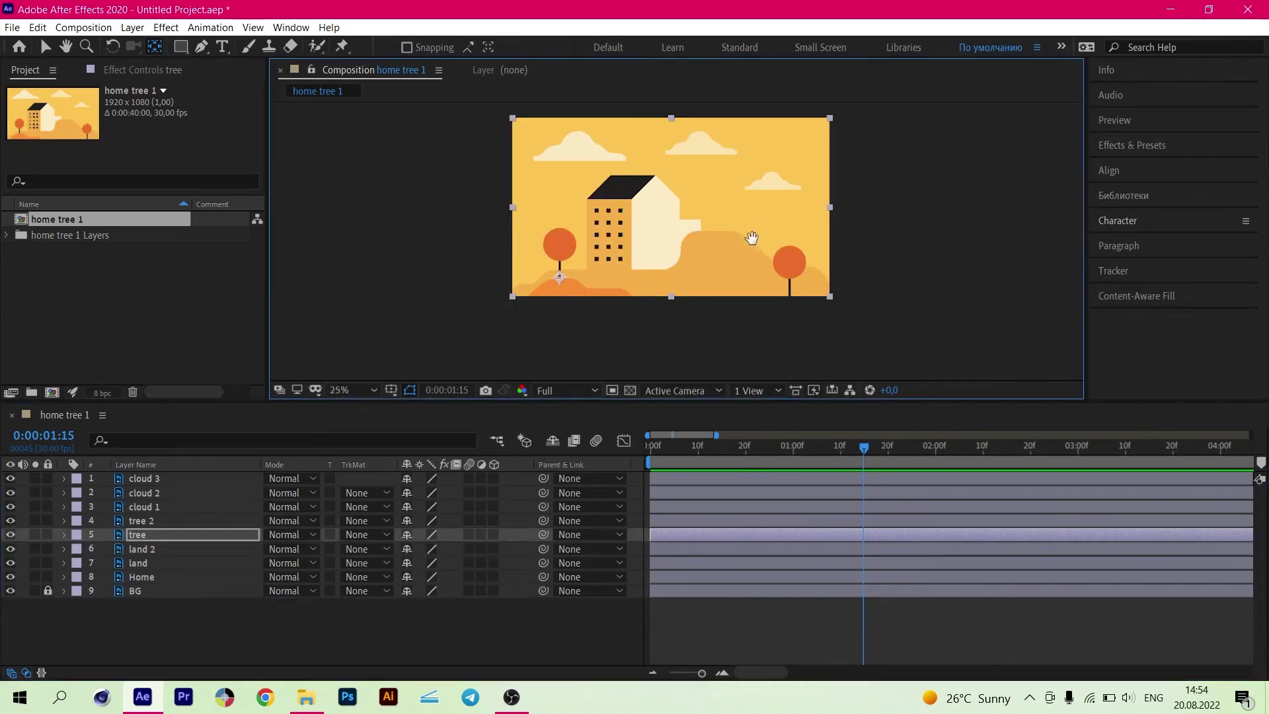
click(138, 506)
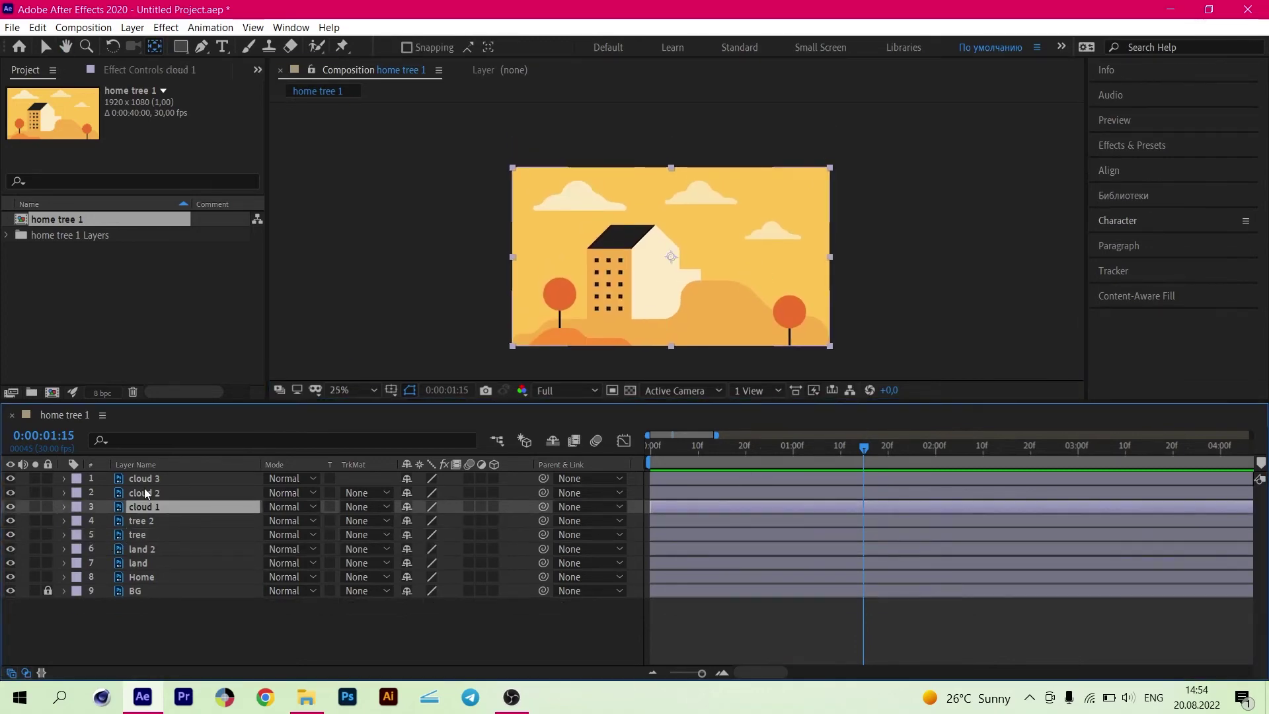
click(144, 489)
click(148, 474)
click(146, 507)
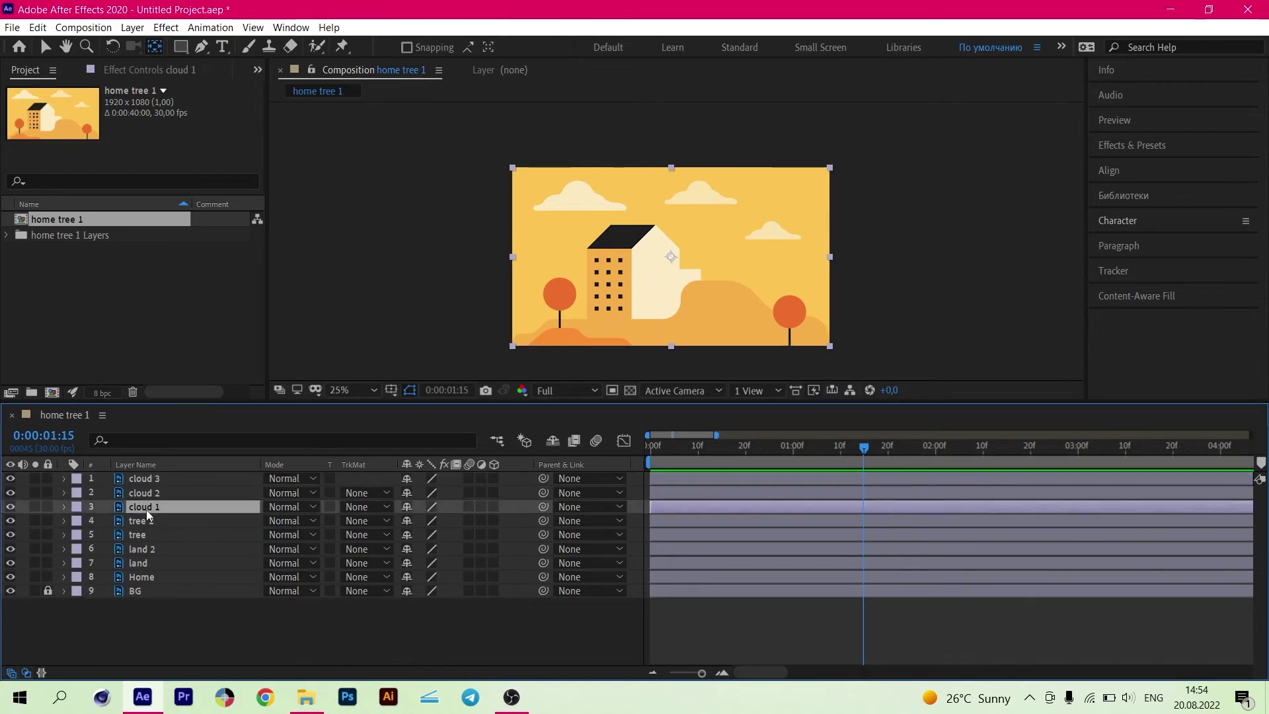
click(10, 506)
click(10, 506)
drag(671, 257, 772, 253)
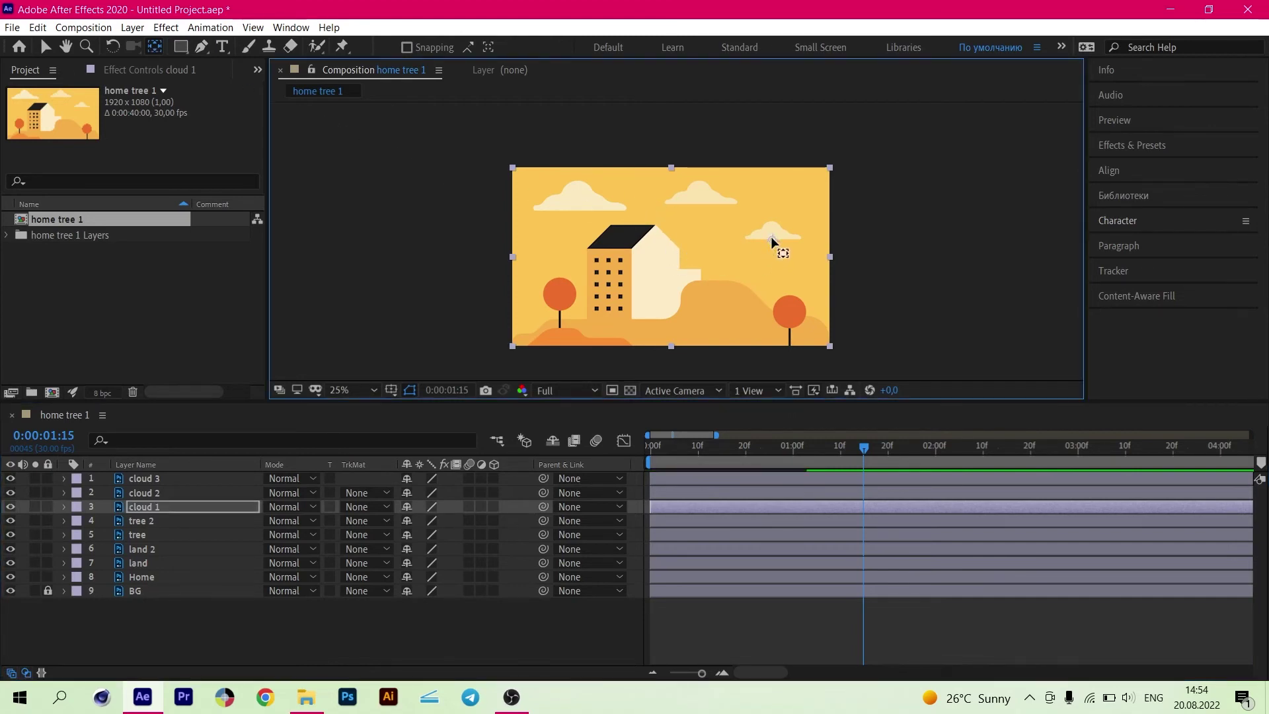
- Move the anchor points of cloud 2 and cloud 3 onto their respective clouds
click(136, 493)
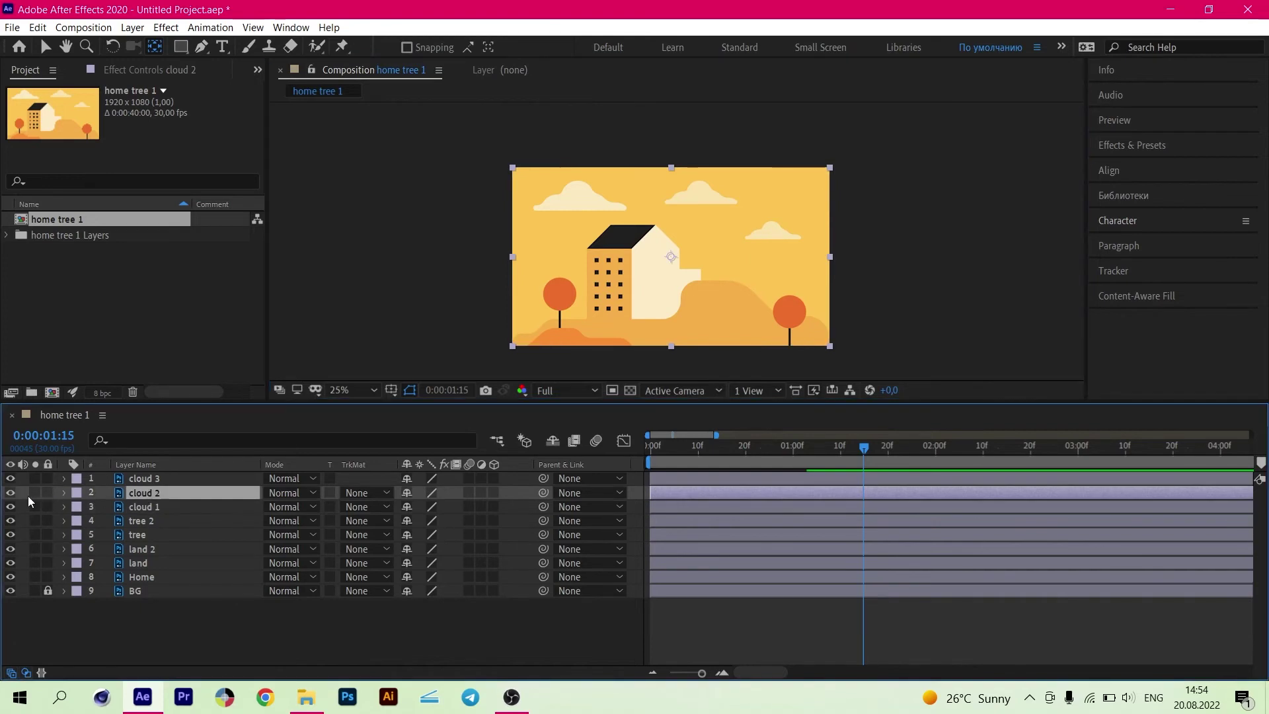
click(10, 492)
click(10, 492)
drag(670, 263, 693, 236)
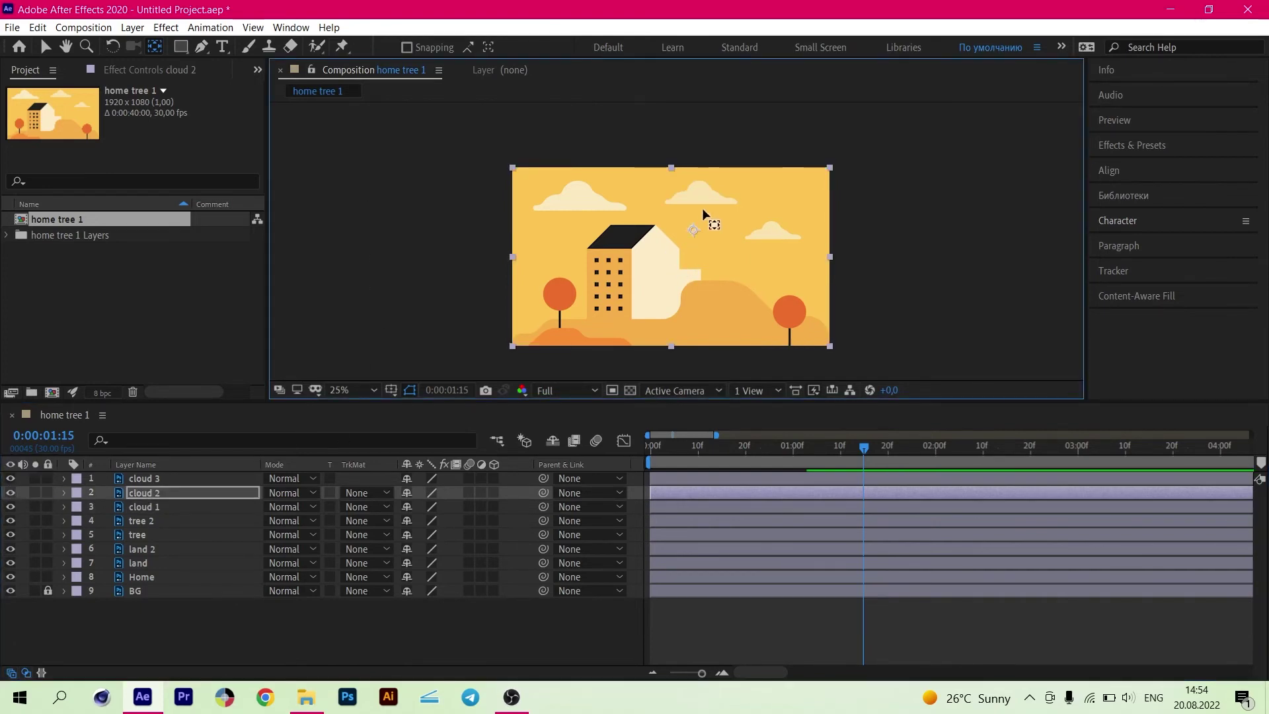
click(140, 478)
drag(670, 258, 572, 212)
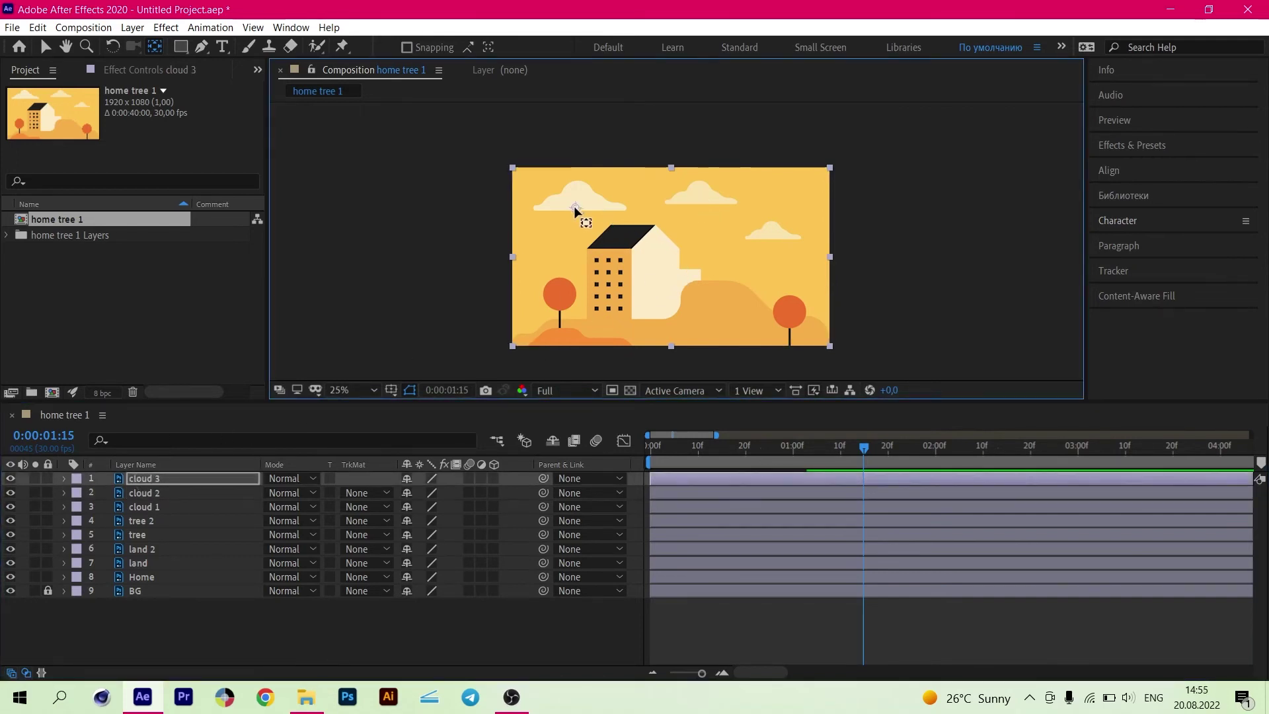
- Set Position keyframes for cloud 1, cloud 2 and cloud 3 at 0:00:01:15
click(133, 510)
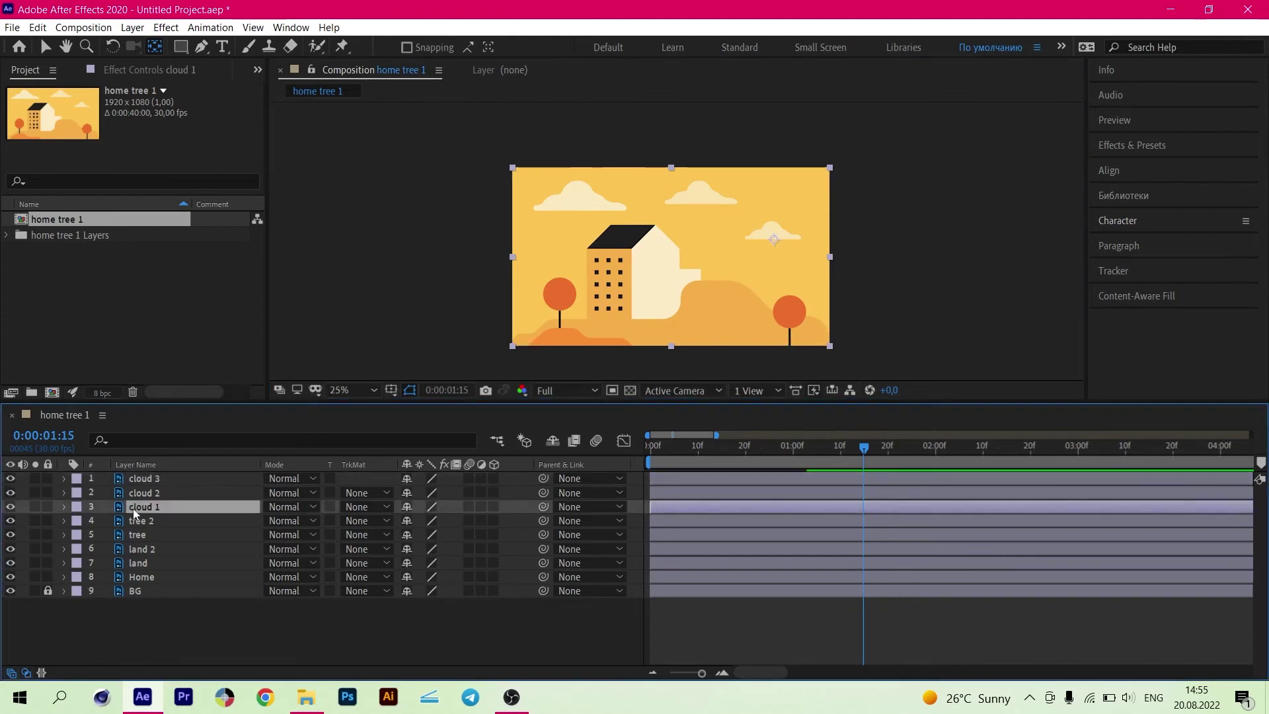
shift+click(147, 479)
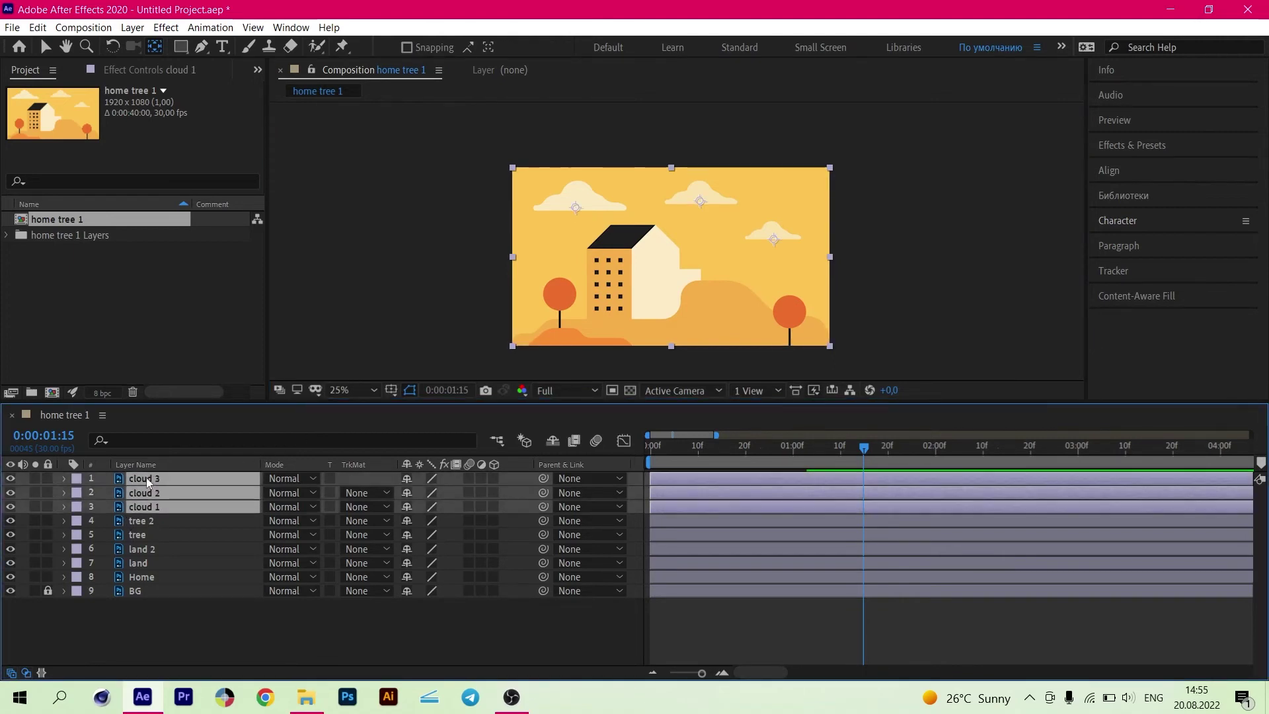
key(p)
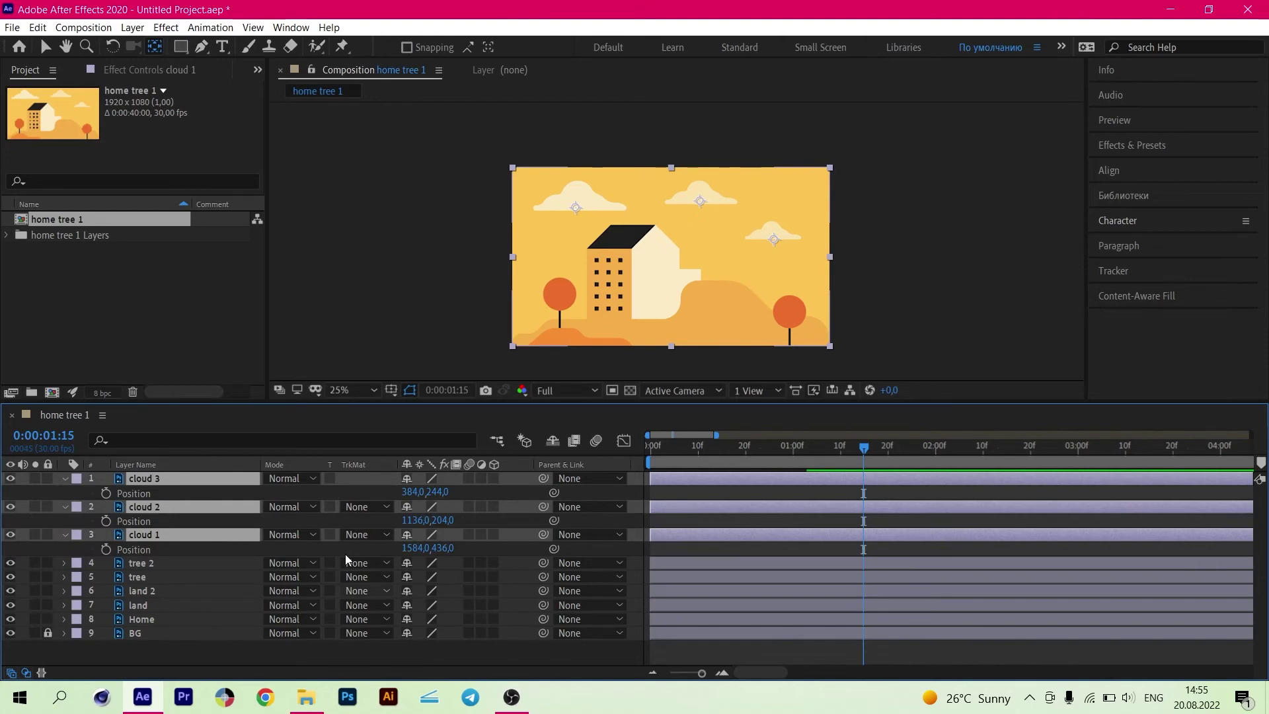
click(106, 493)
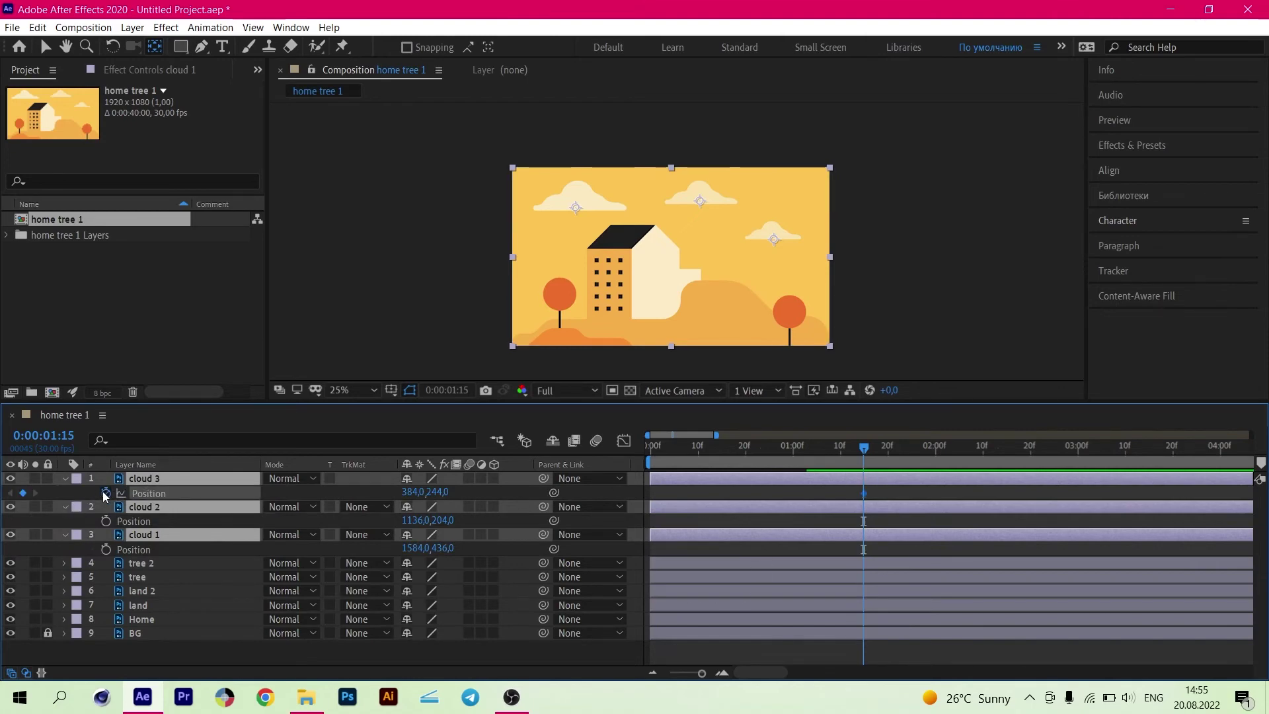
- At 0:00:00:29, raise all three clouds above the frame, with cloud 1 at Y -60 and cloud 2 at Y -27, and play back
click(791, 455)
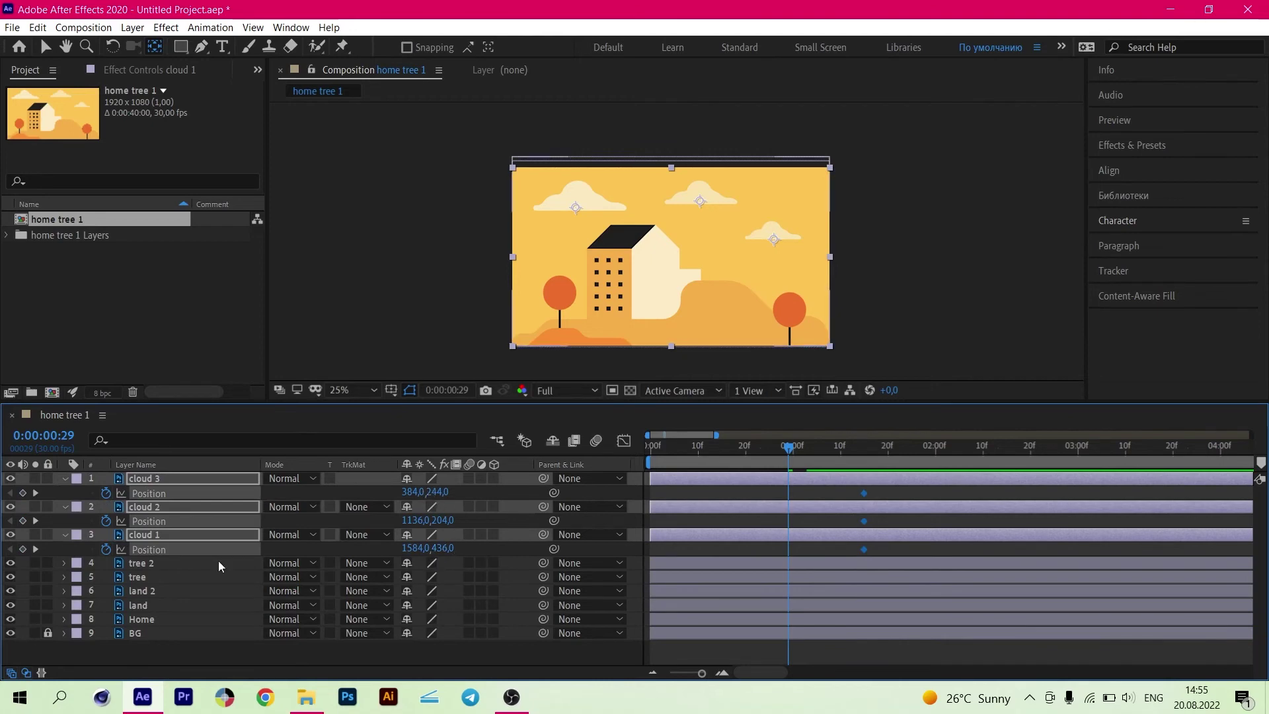
click(185, 603)
drag(446, 557, 93, 494)
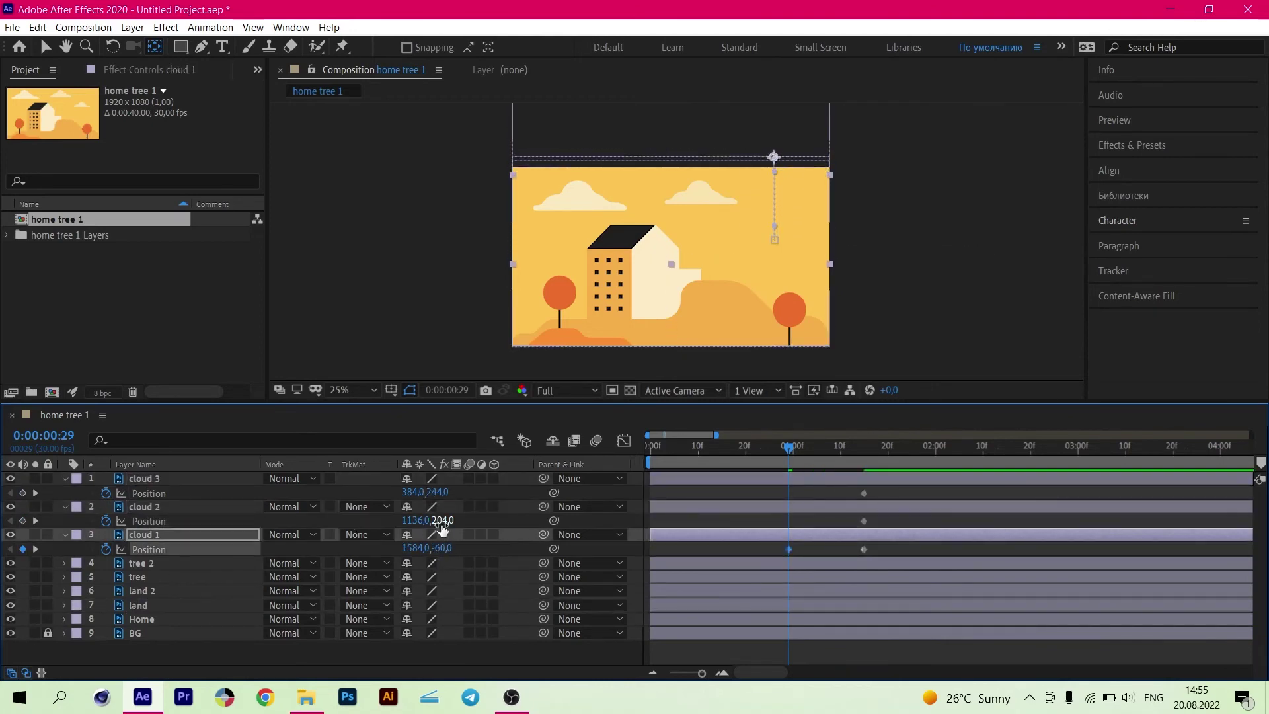
drag(441, 520, 268, 507)
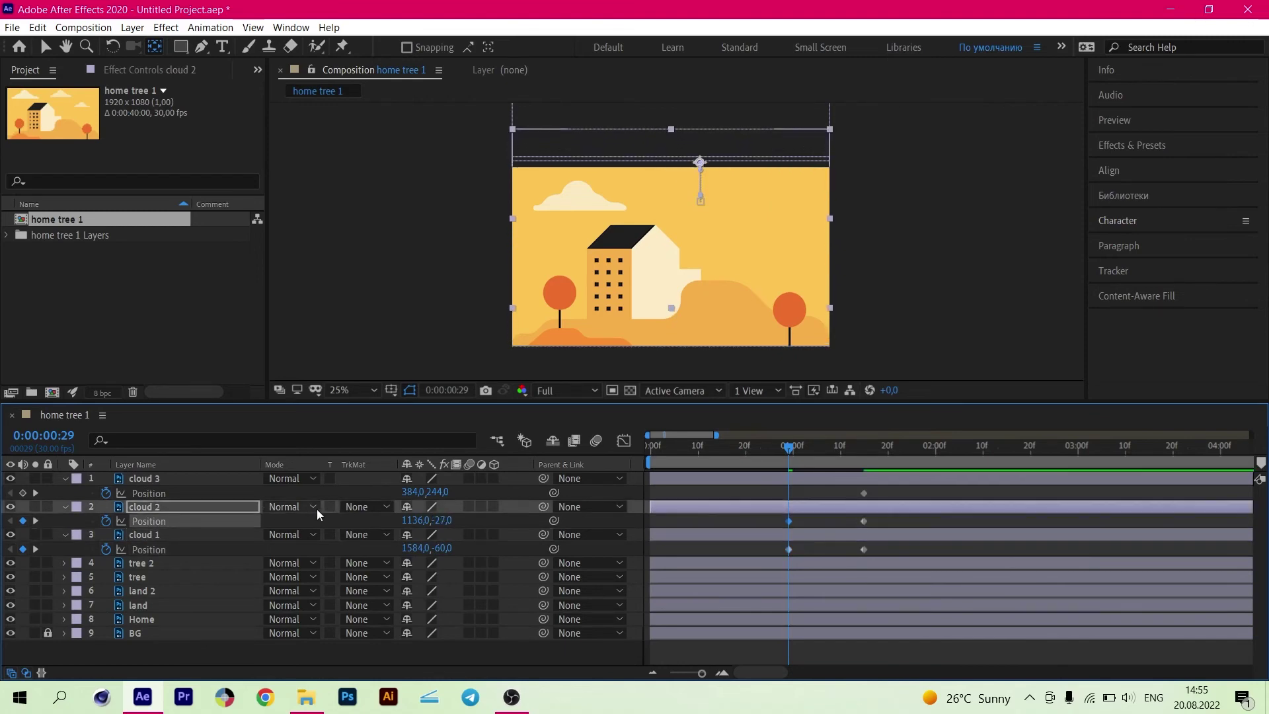
drag(439, 492, 228, 476)
key(space)
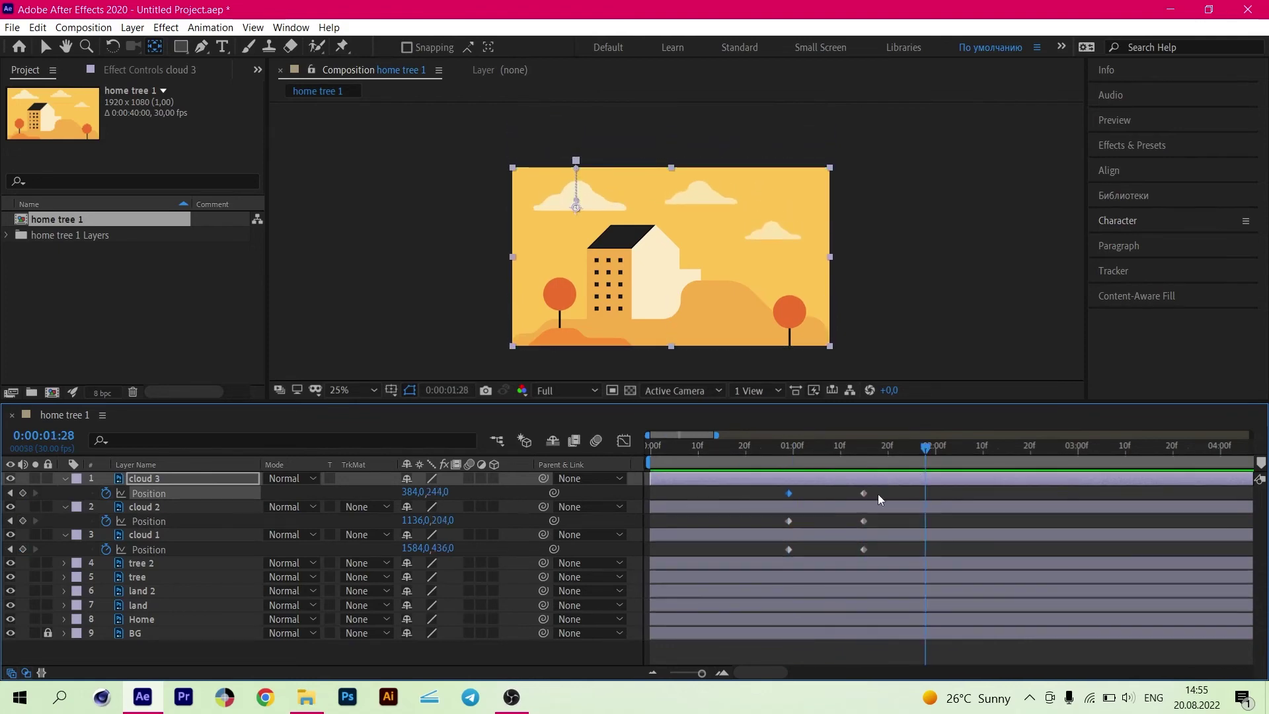
- Move the three clouds' ending Position keyframes to 0:00:01:10 and apply Easy Ease to all their Position keyframes
drag(878, 487, 859, 557)
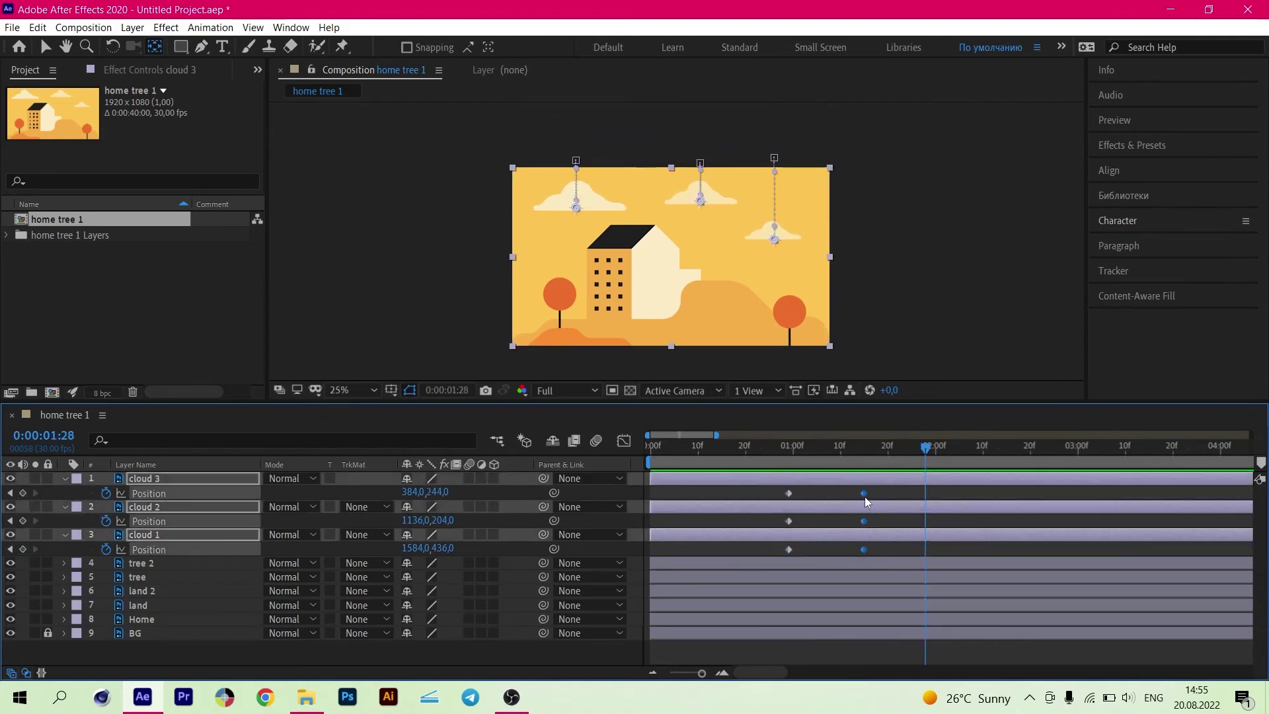
drag(864, 497, 775, 555)
- In the speed graph, lengthen the incoming ease of the three clouds' ending Position keyframes so speed peaks early, and preview the motion
click(625, 441)
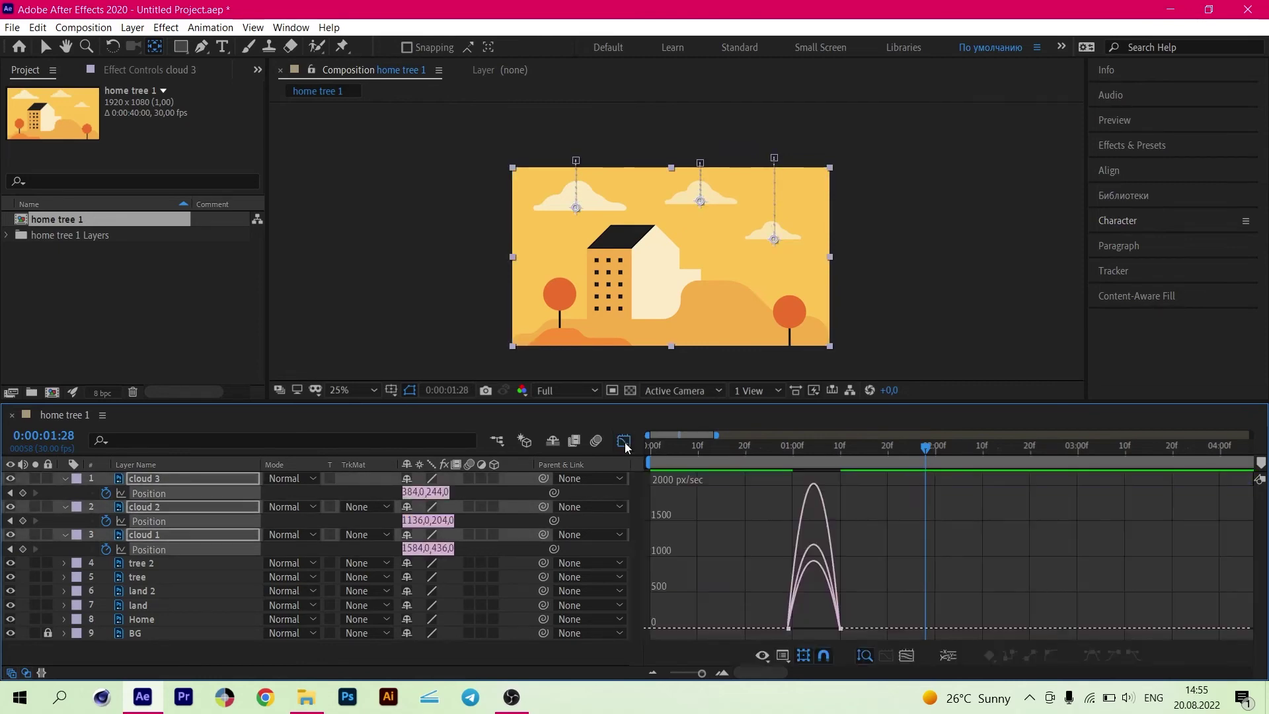
scroll(814, 619, up, 2)
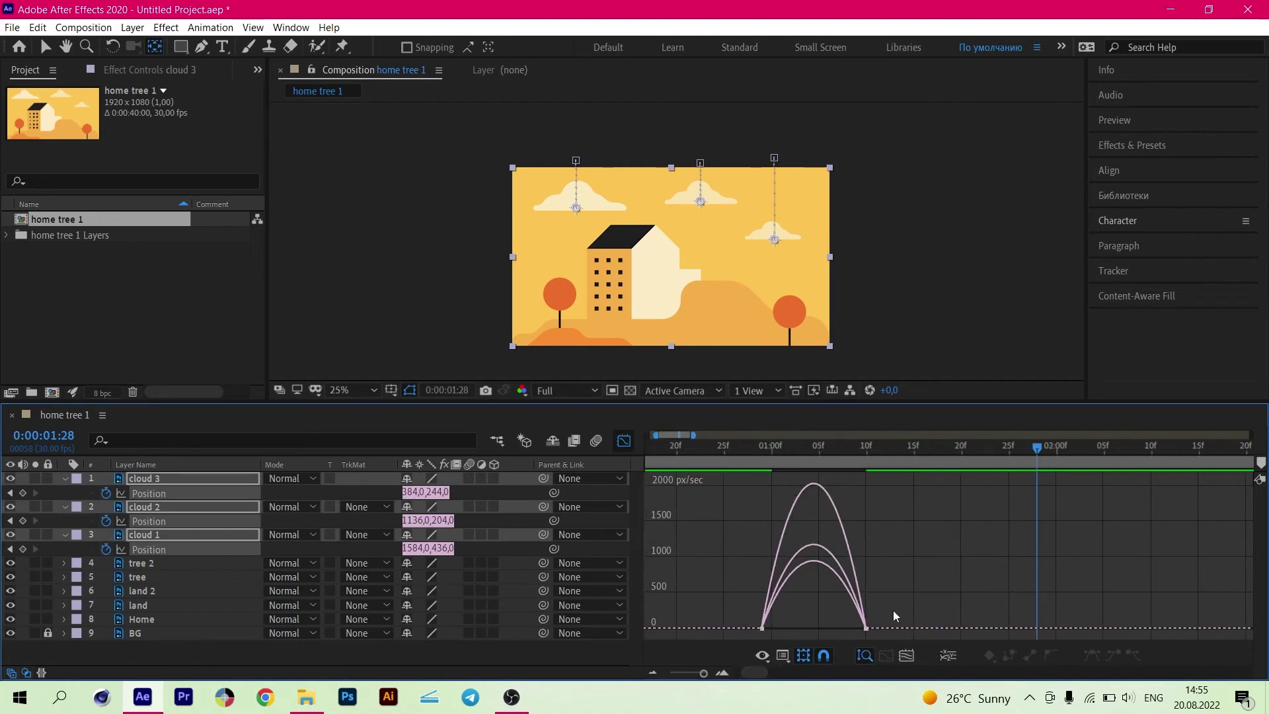
drag(894, 615, 845, 640)
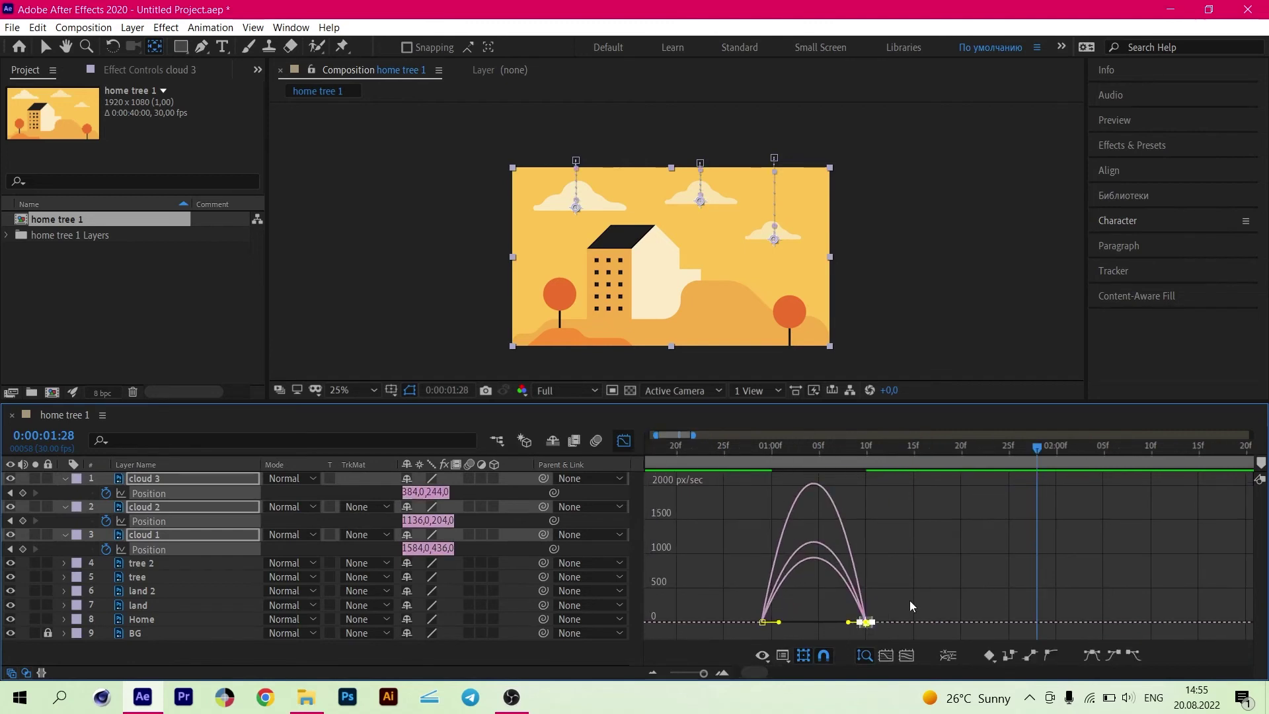
drag(848, 622, 817, 625)
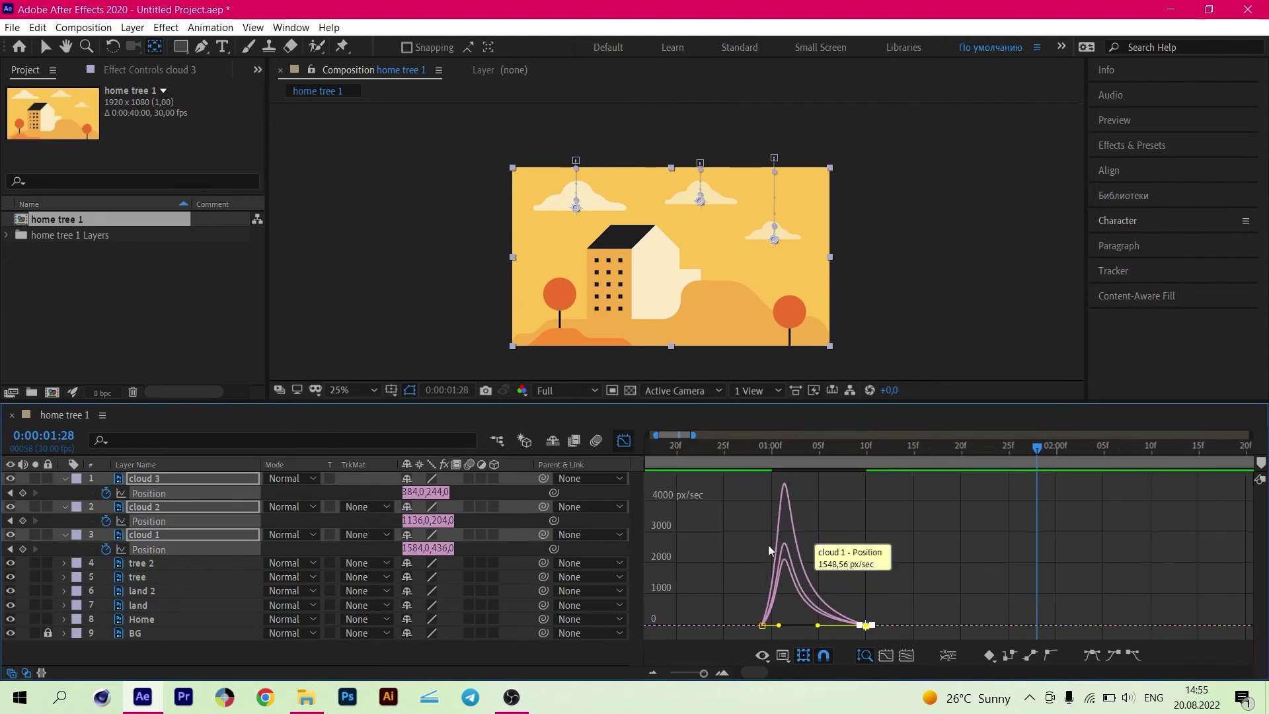
click(623, 441)
key(space)
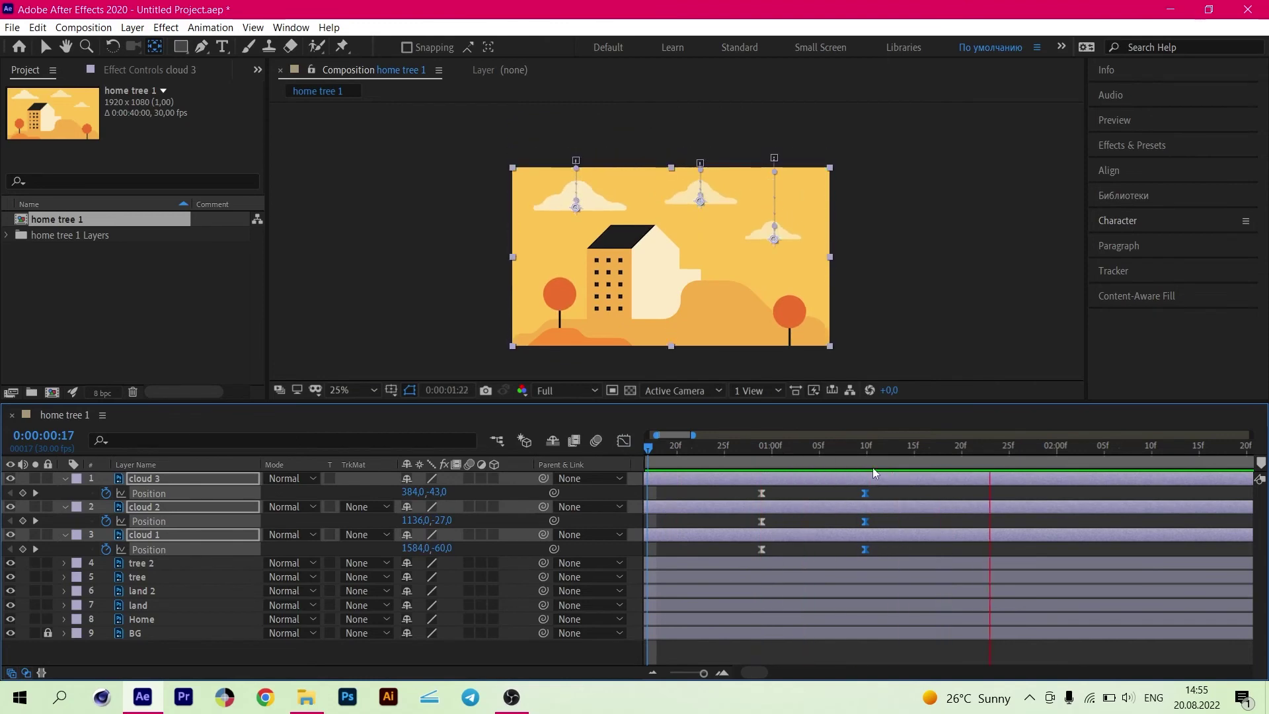
key(space)
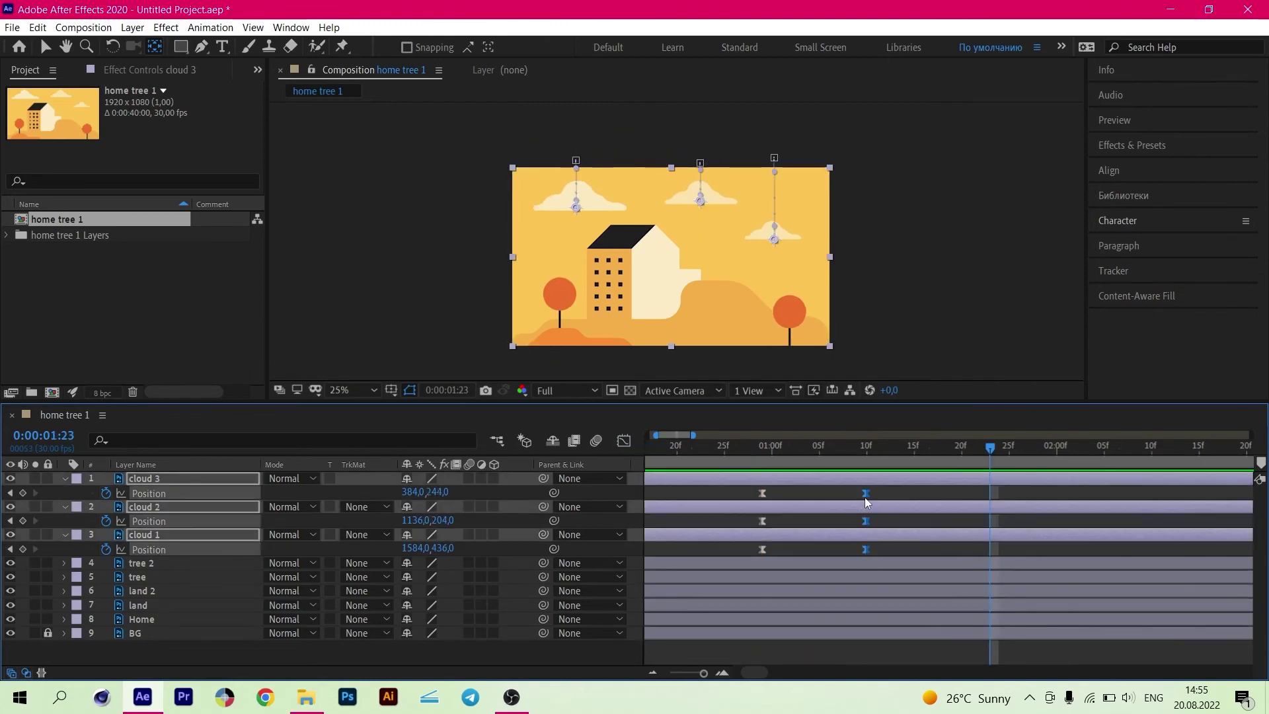
- Move the three clouds' ending Position keyframes to 0:00:01:17 and preview the slower drop
drag(865, 494, 932, 493)
click(759, 452)
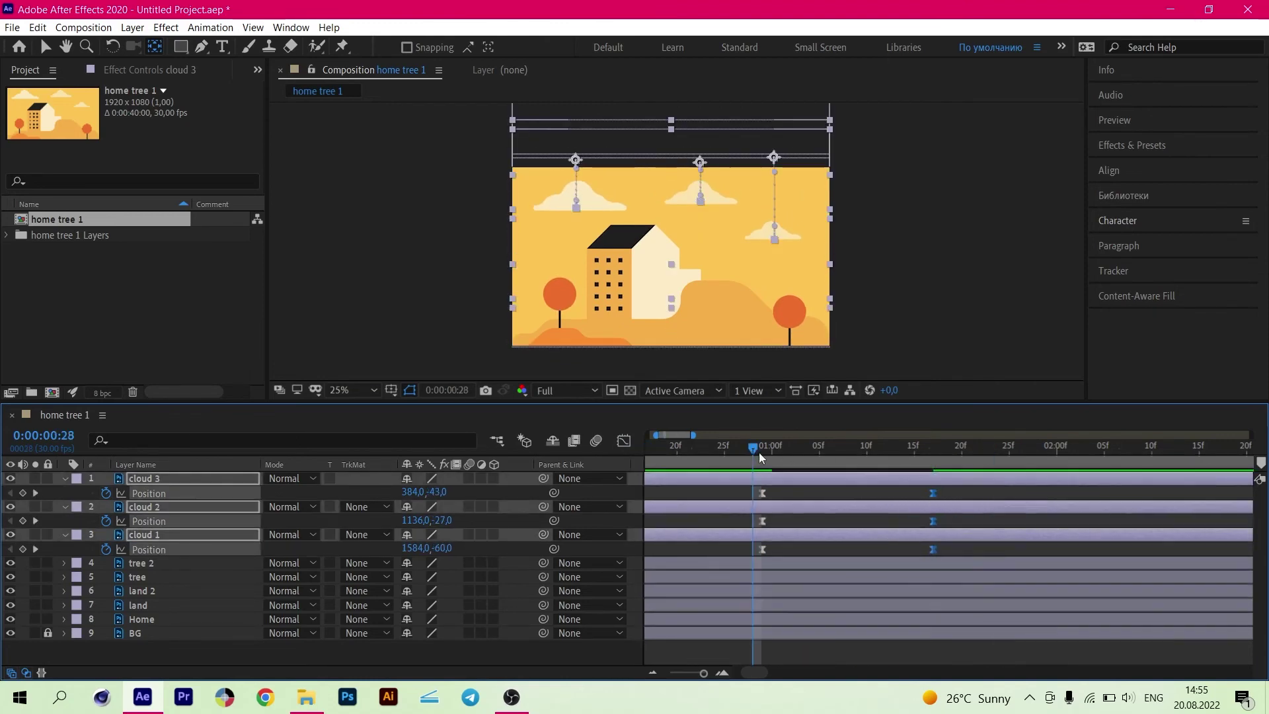
key(space)
key(space)
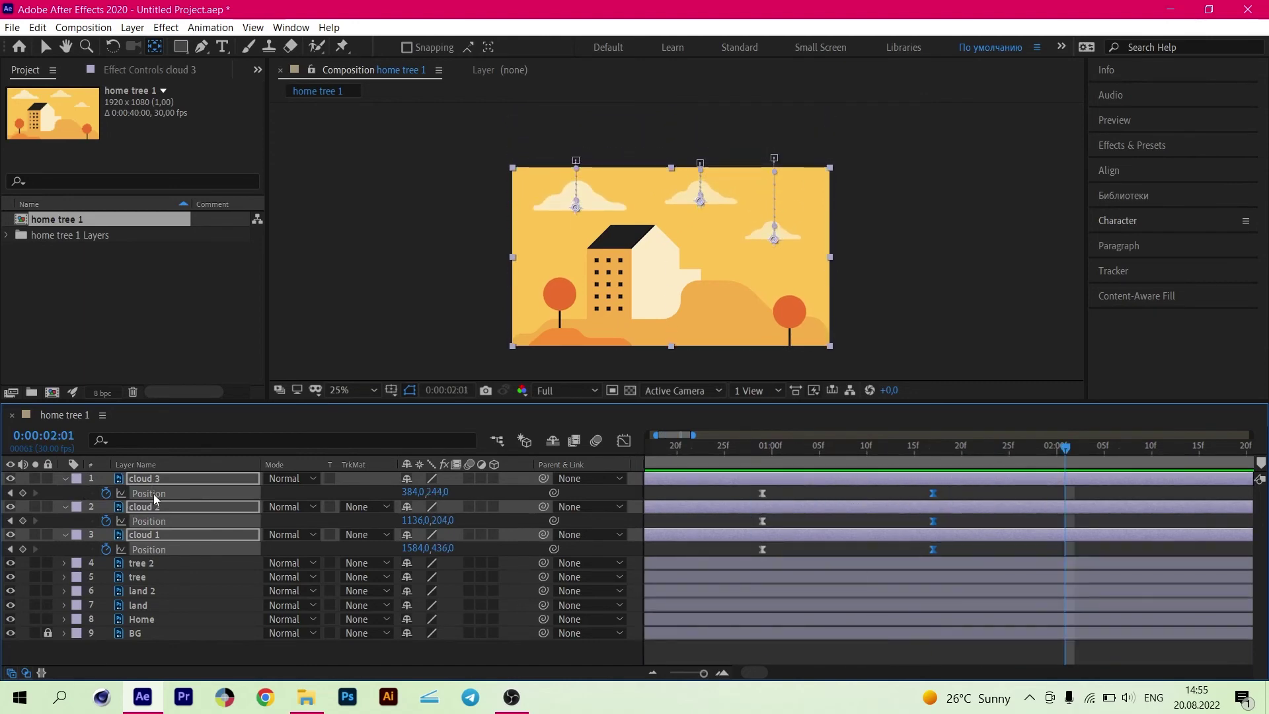
- Collapse the cloud layers' properties and play the whole animation from the first frame
key(u)
click(185, 618)
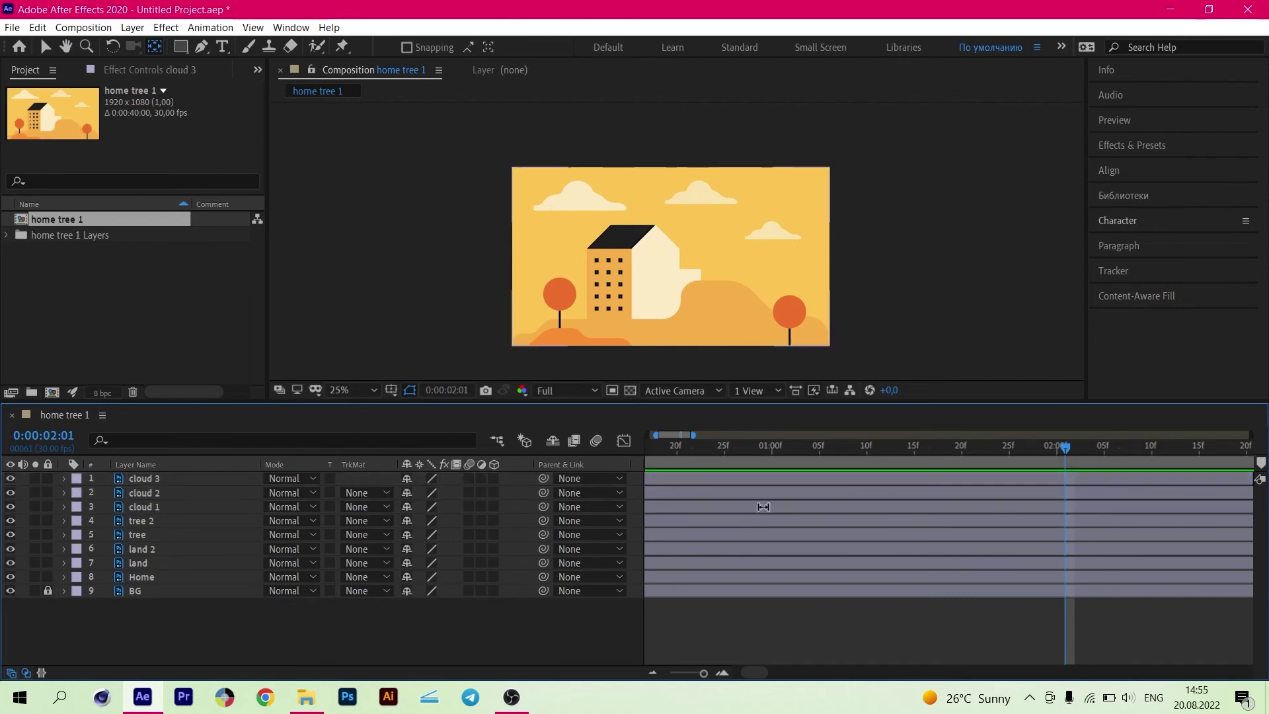
key(Home)
key(space)
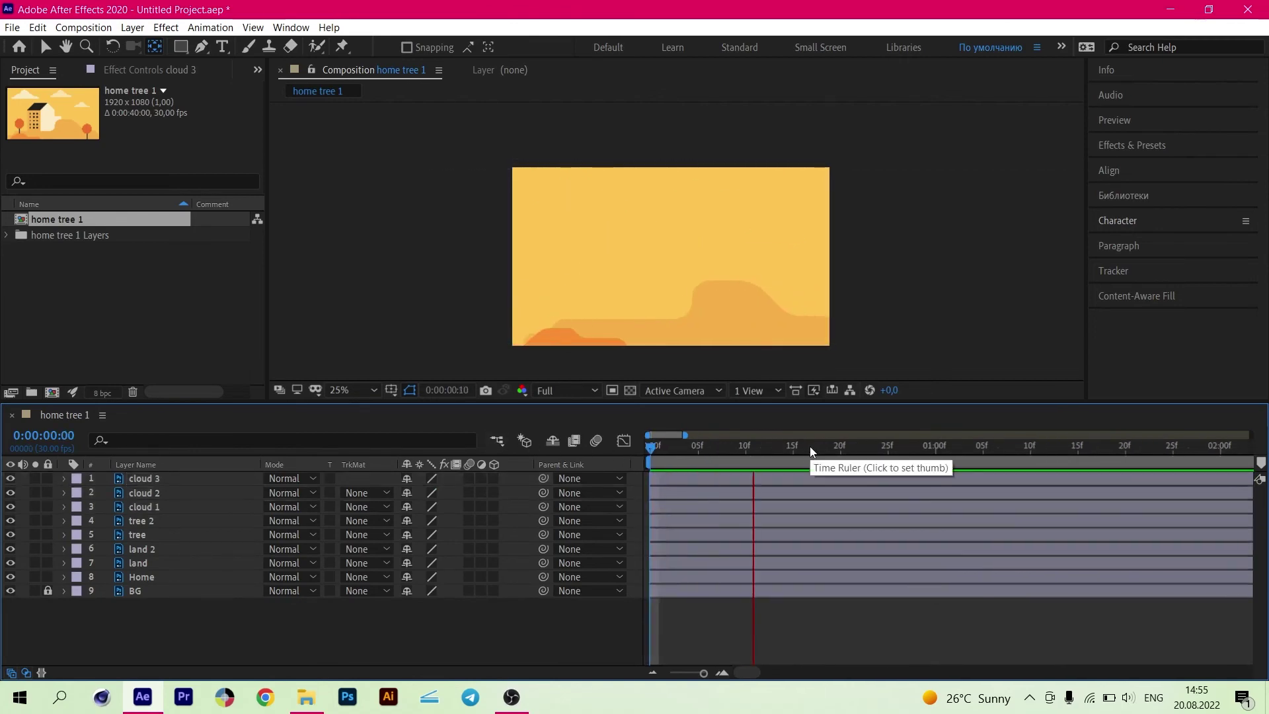
key(space)
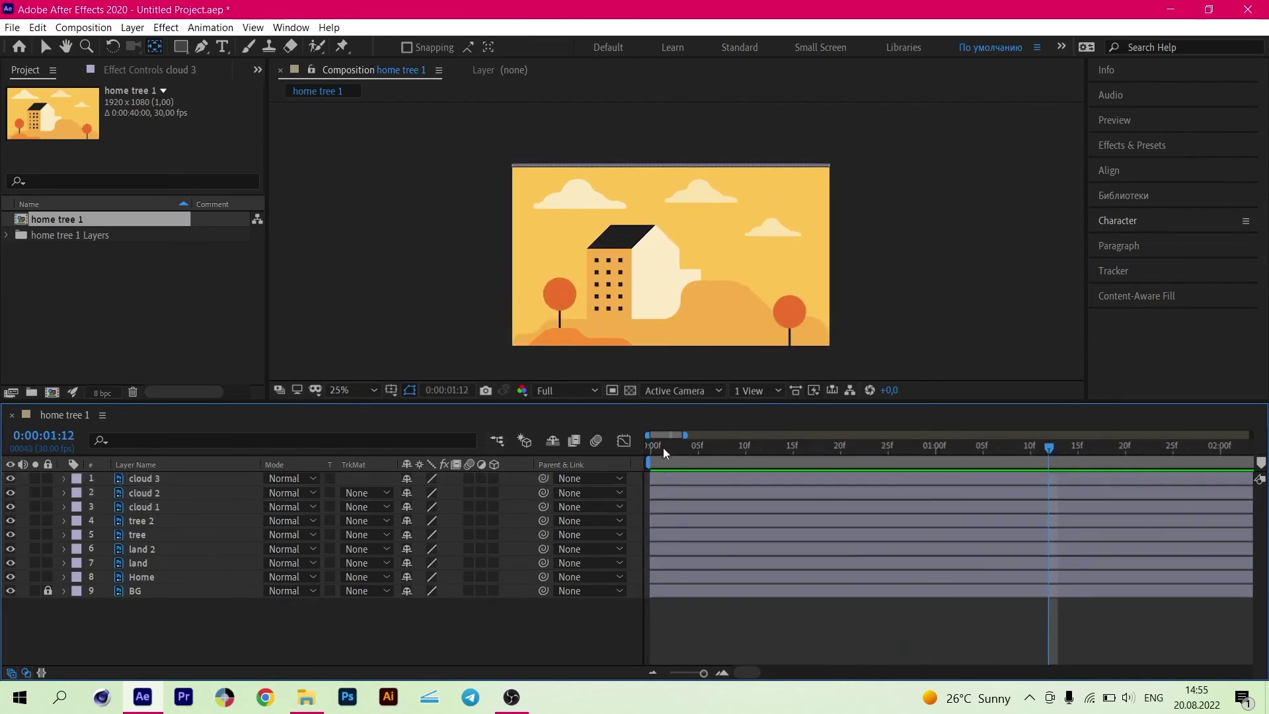
- Shift the tree layer to start about 8 frames into the composition and preview its timing
drag(663, 447, 922, 478)
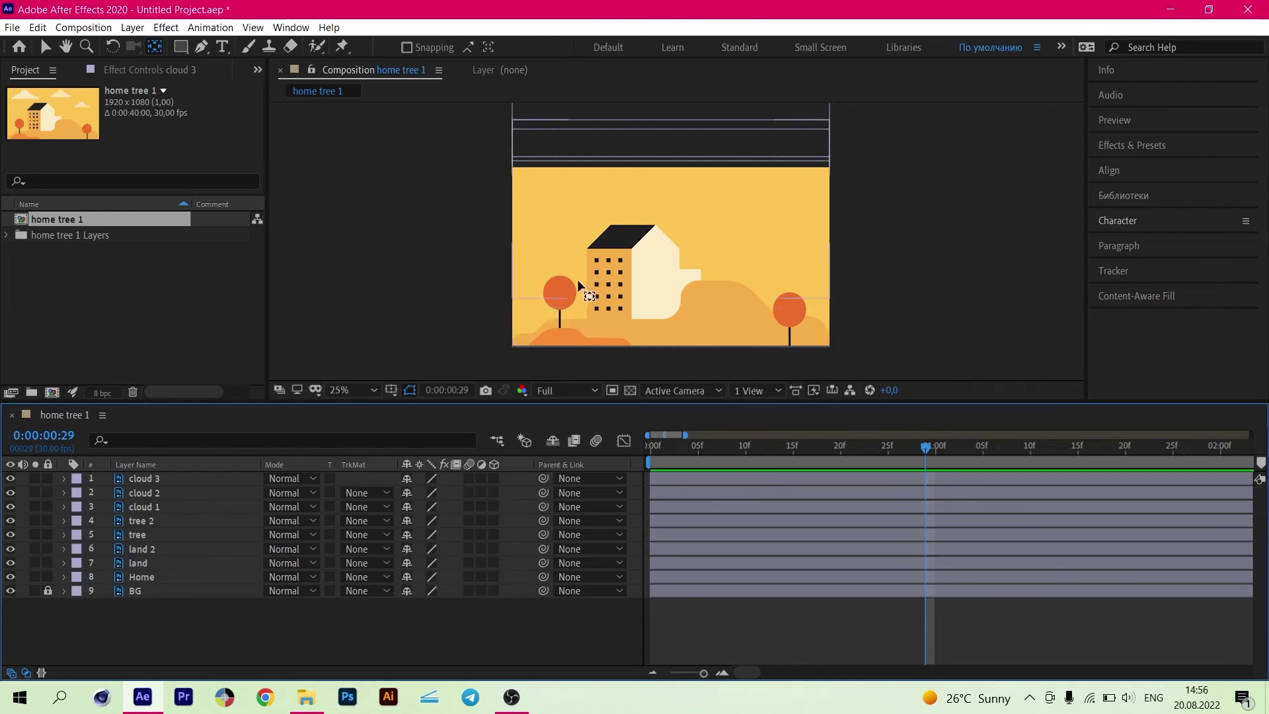
key(v)
click(136, 537)
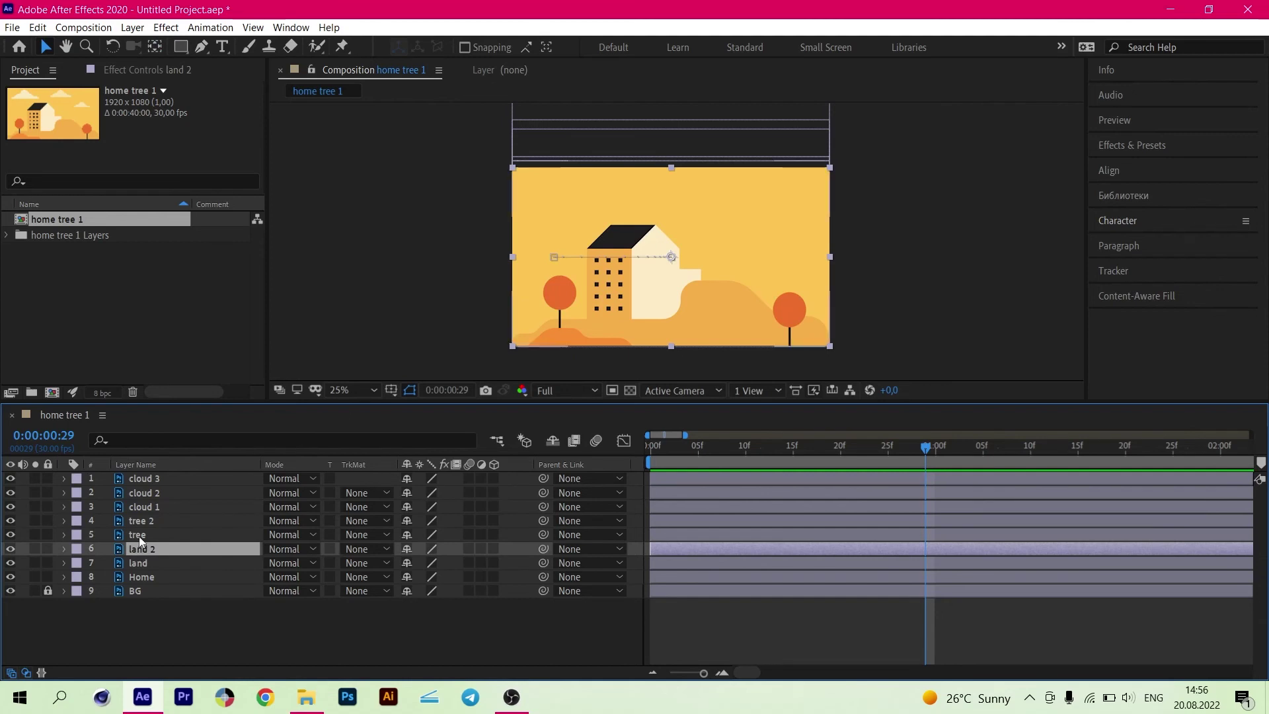
click(140, 522)
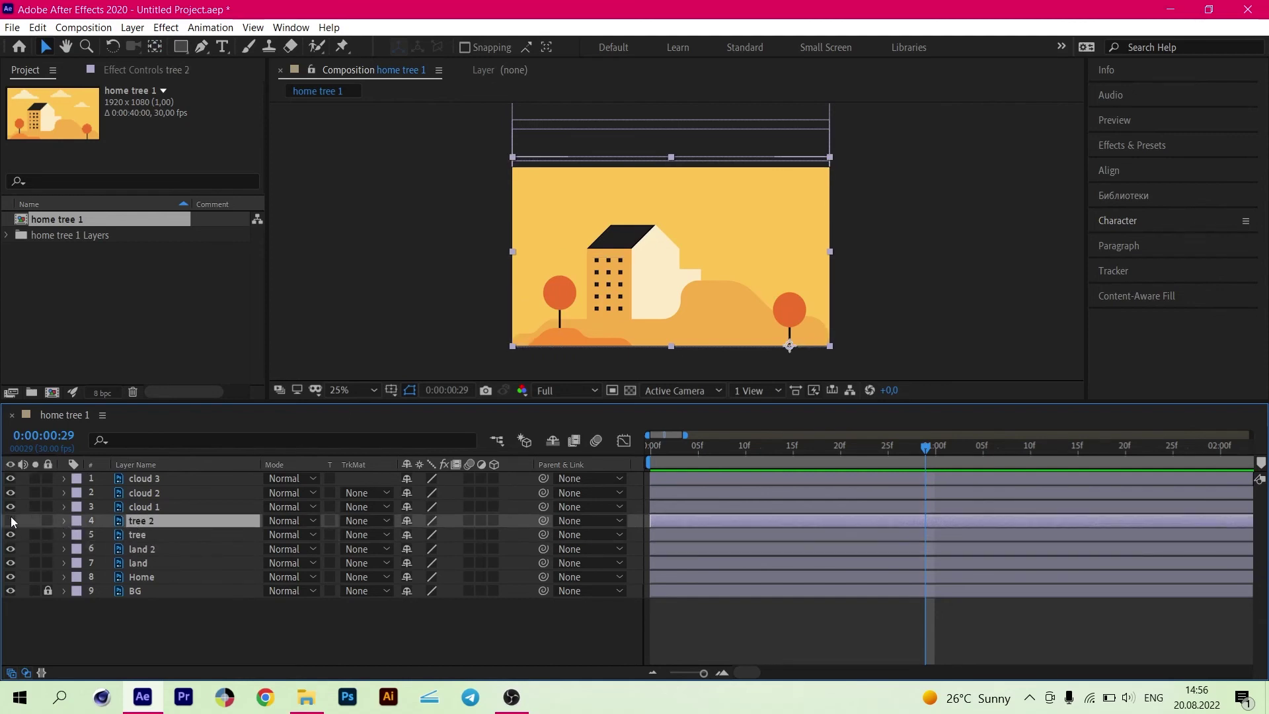
click(135, 536)
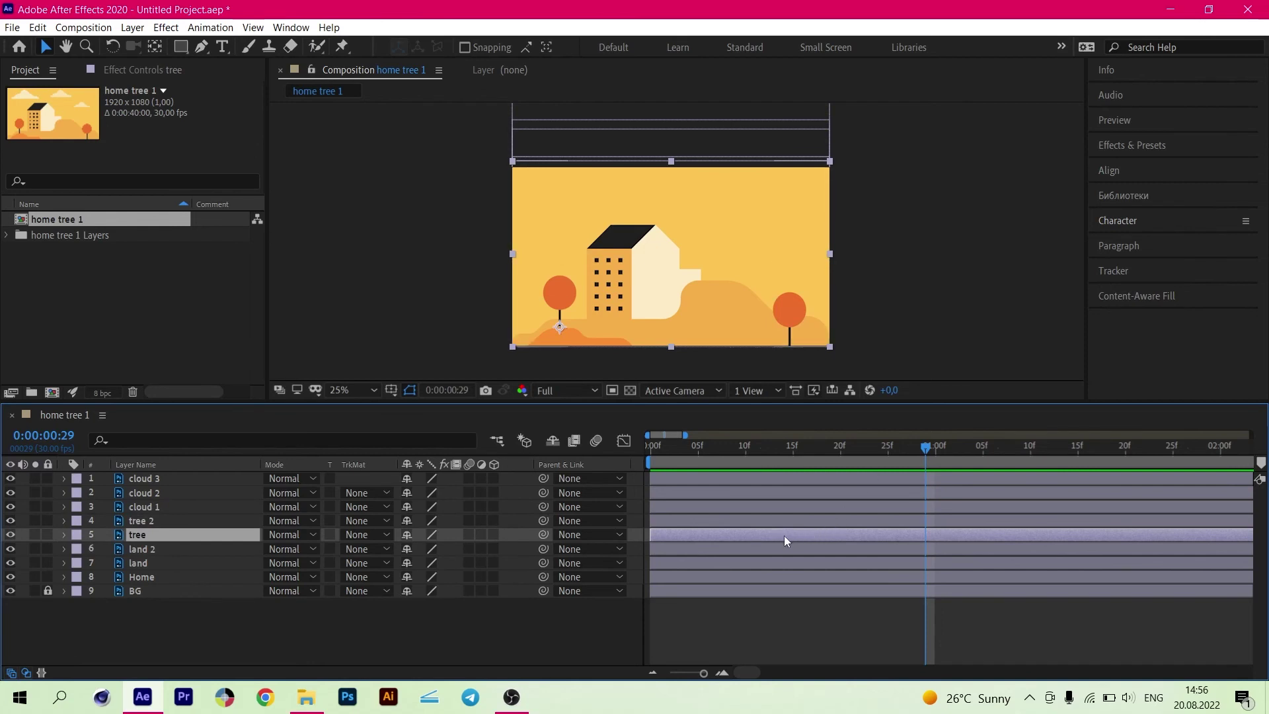
drag(783, 535, 855, 542)
click(712, 452)
key(space)
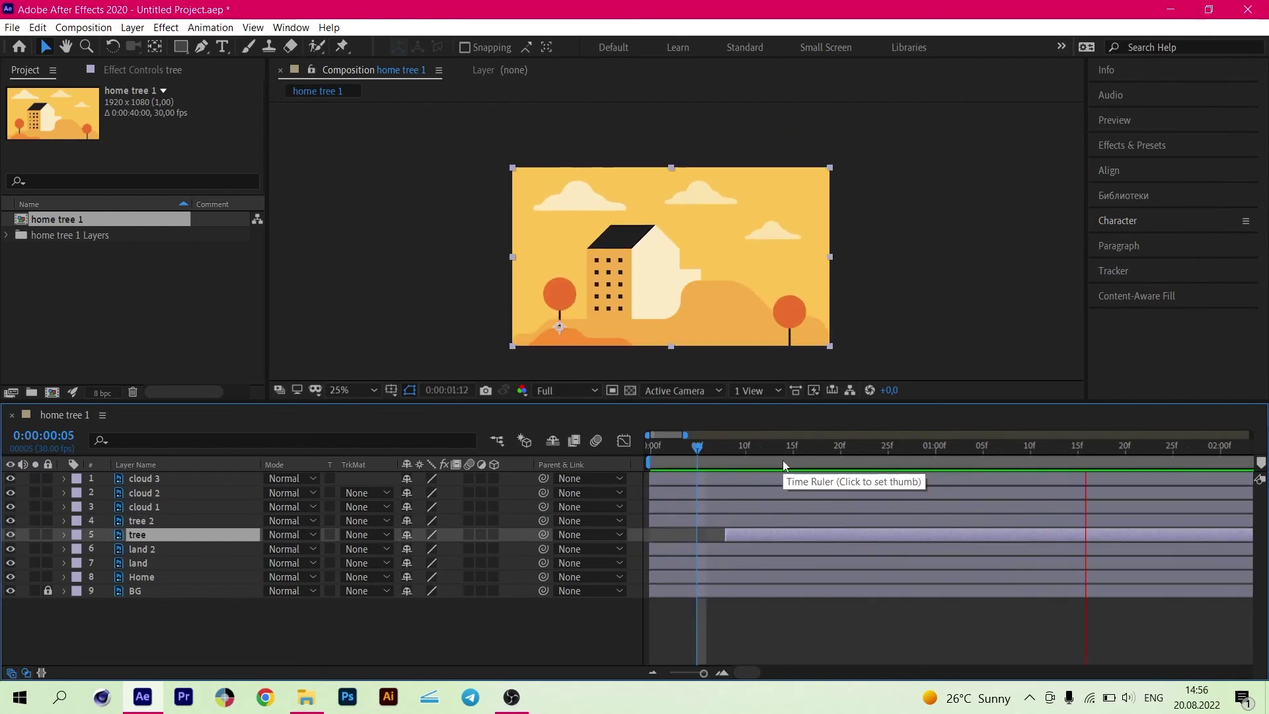
click(723, 452)
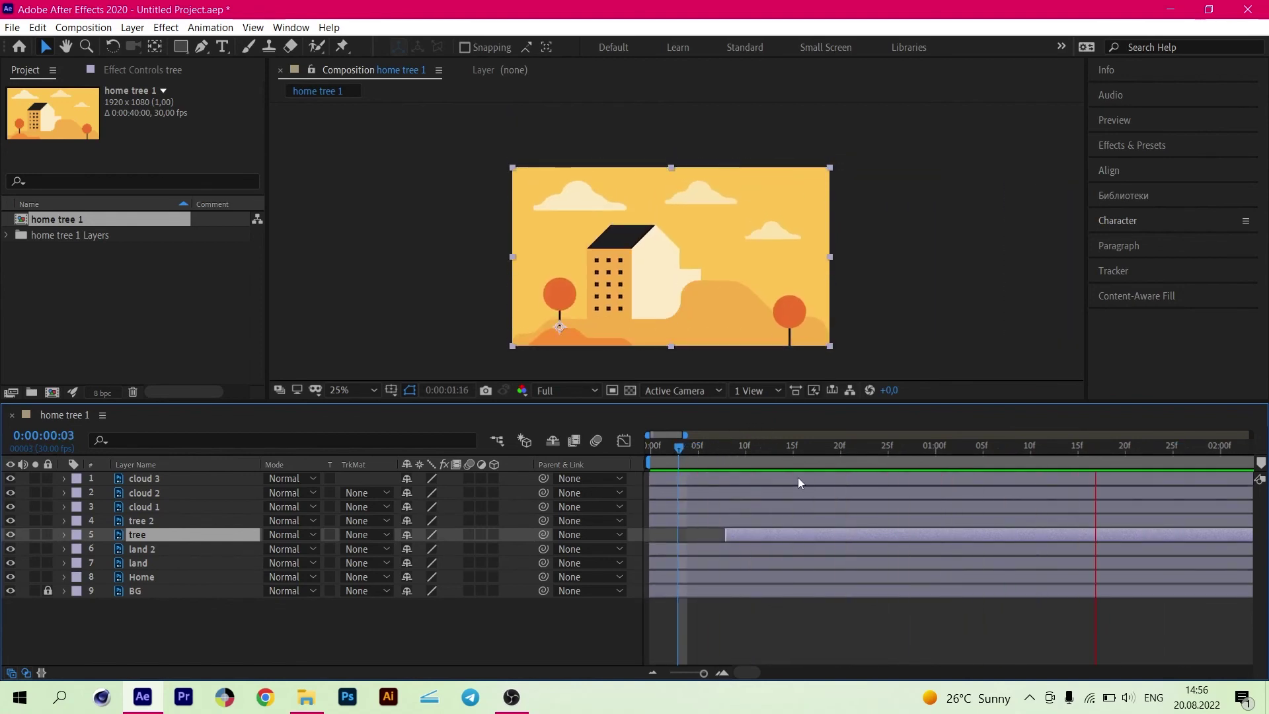
- Shift all Position keyframes of the three clouds 5 frames earlier, to 0:00:00:24 and 0:00:01:12, collapse their properties and preview
click(714, 492)
drag(718, 452, 917, 463)
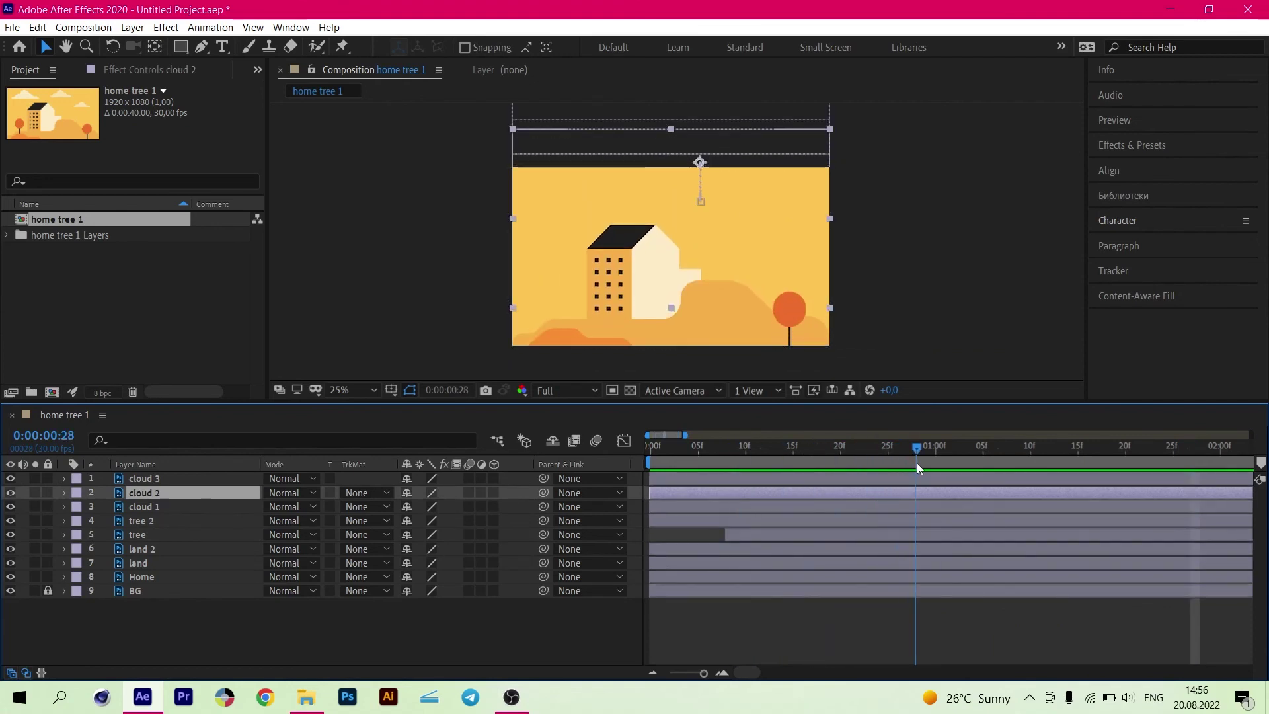
click(158, 507)
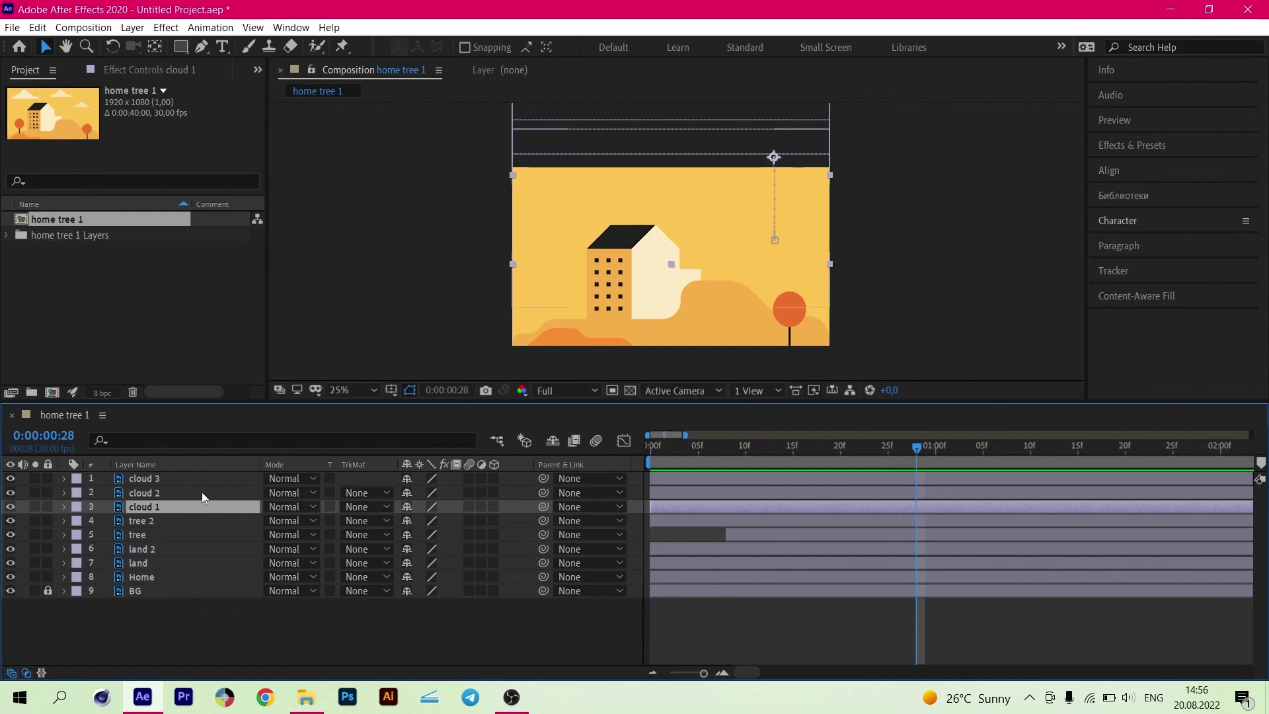
shift+click(177, 483)
key(p)
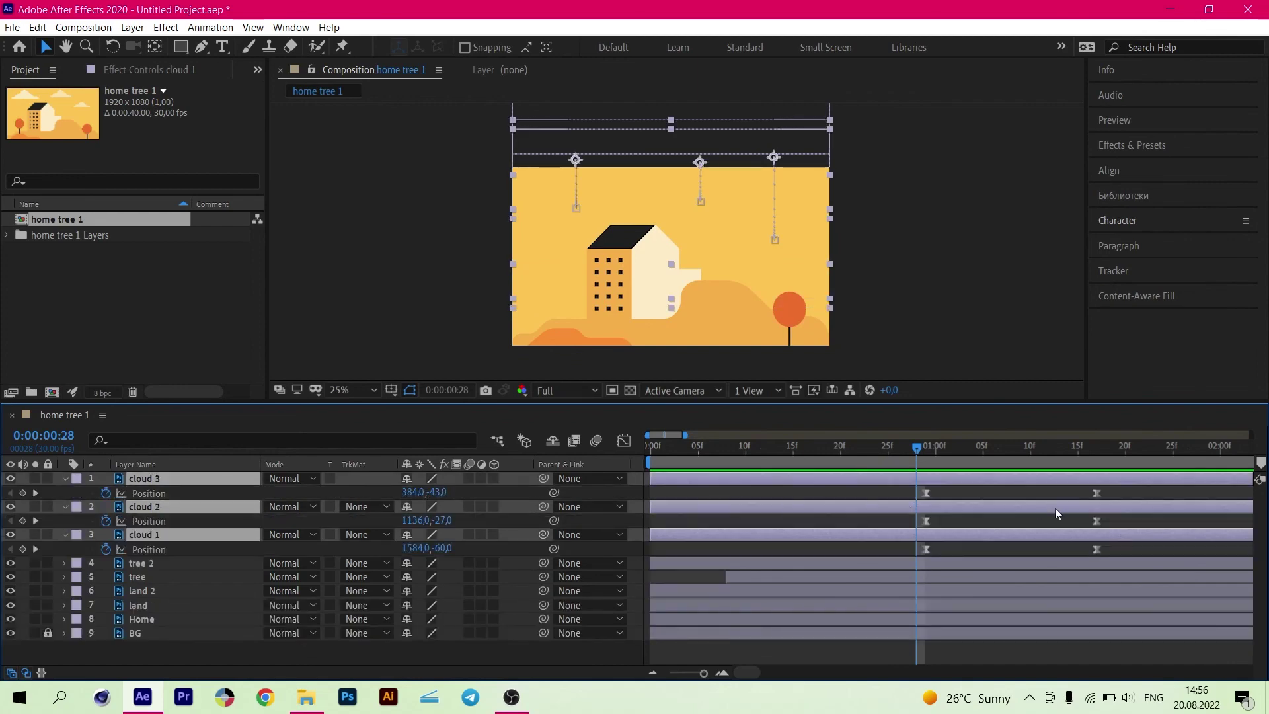
drag(1118, 546, 883, 485)
drag(920, 545, 886, 546)
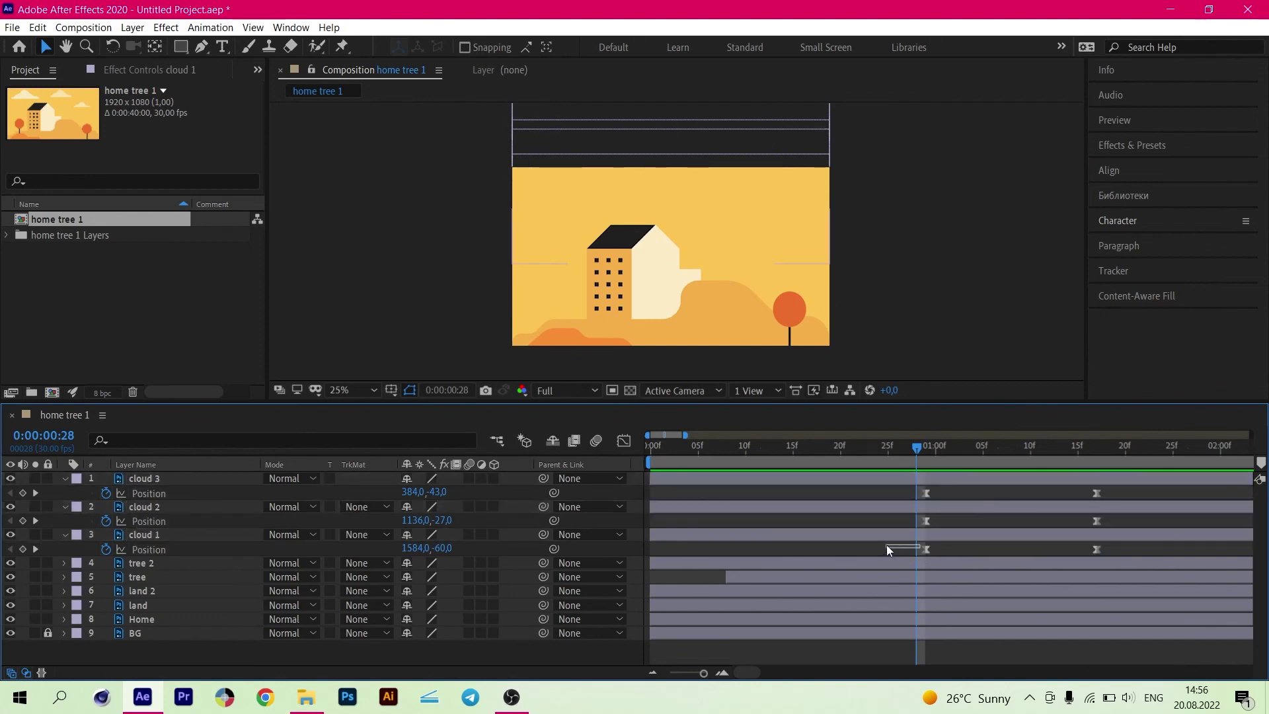
drag(1138, 554, 874, 474)
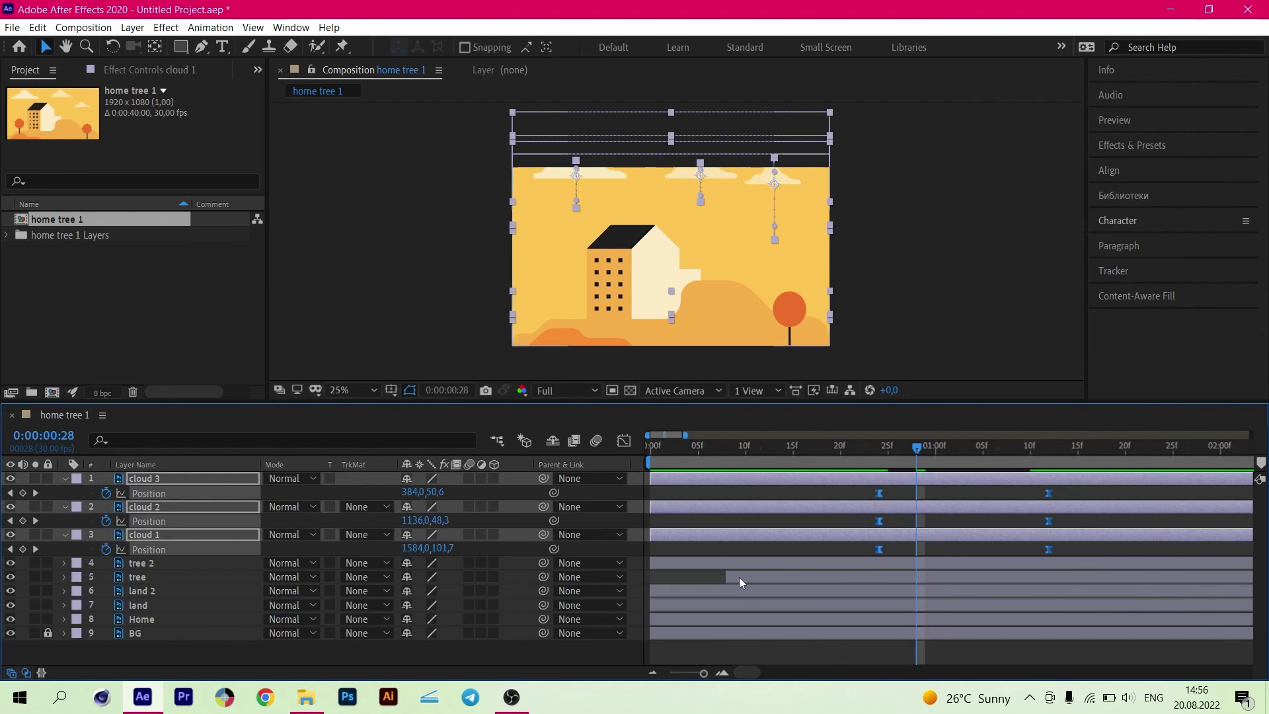
click(66, 479)
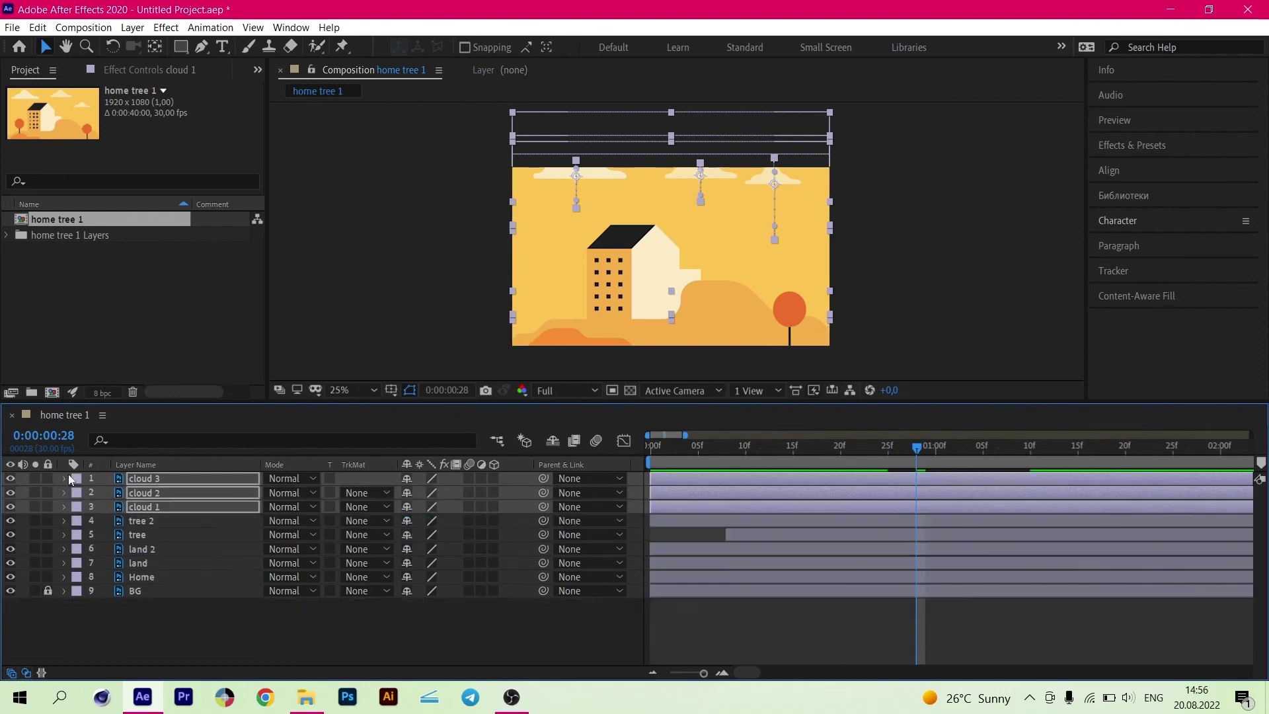
click(744, 634)
click(810, 448)
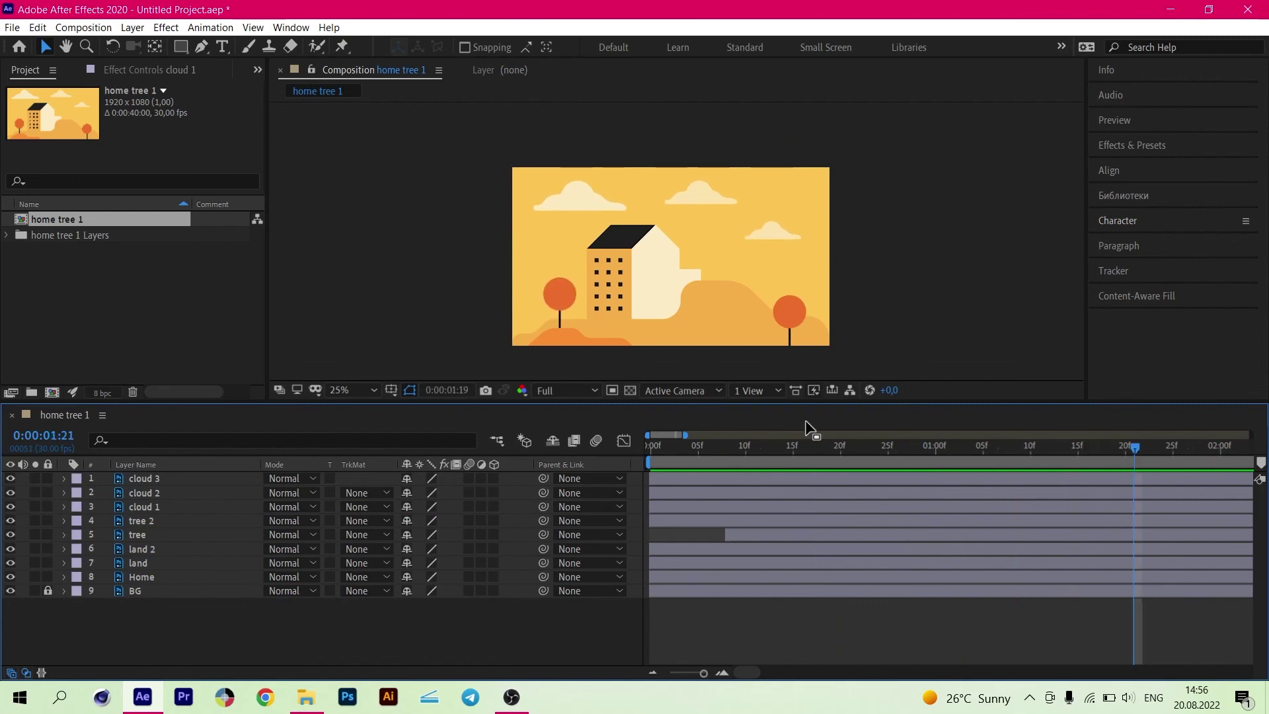
- Stagger the clouds by starting the cloud 2 layer about 6 frames in and cloud 3 about 11 frames in, and preview
click(789, 449)
drag(783, 452, 965, 478)
click(147, 509)
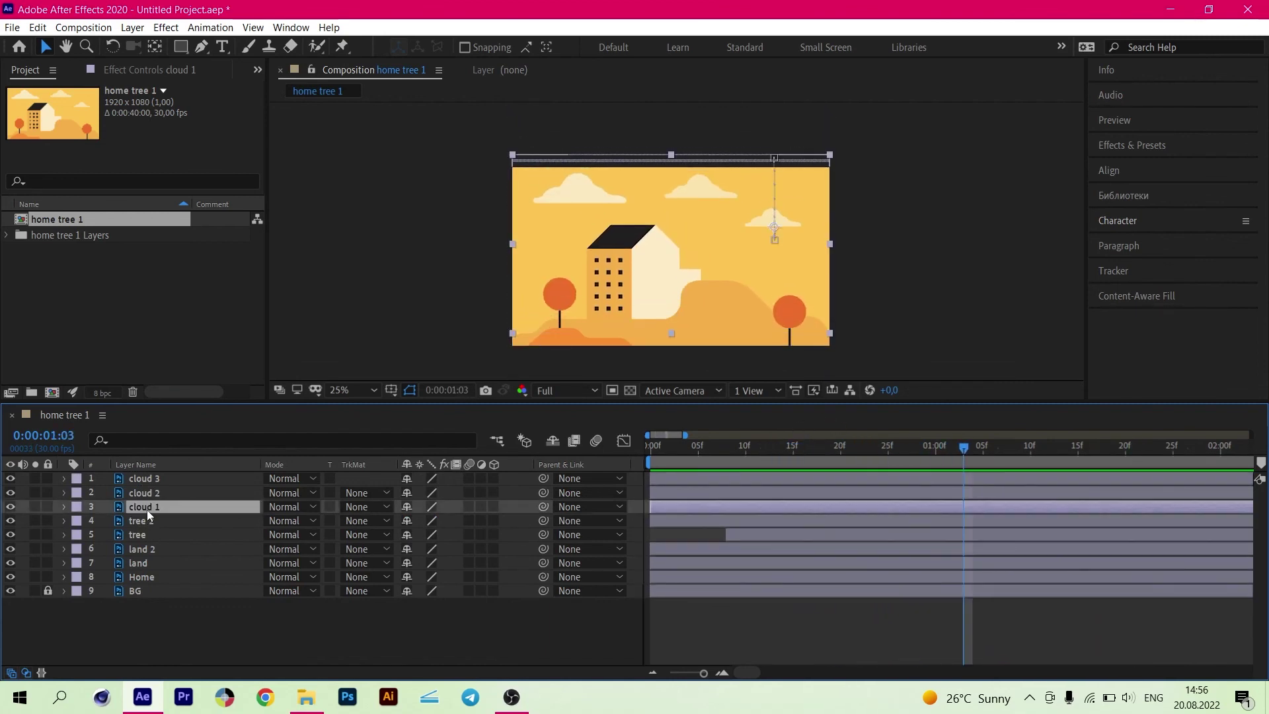
click(160, 493)
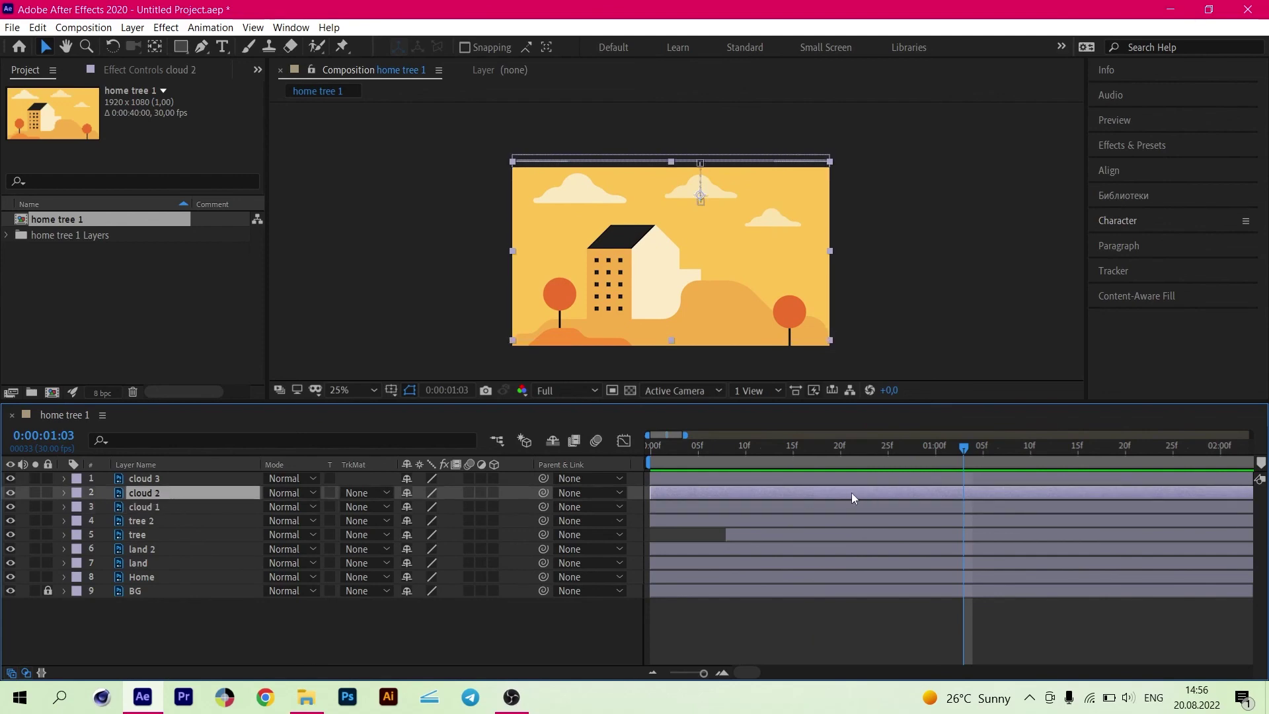
drag(851, 492, 905, 499)
drag(735, 478, 841, 488)
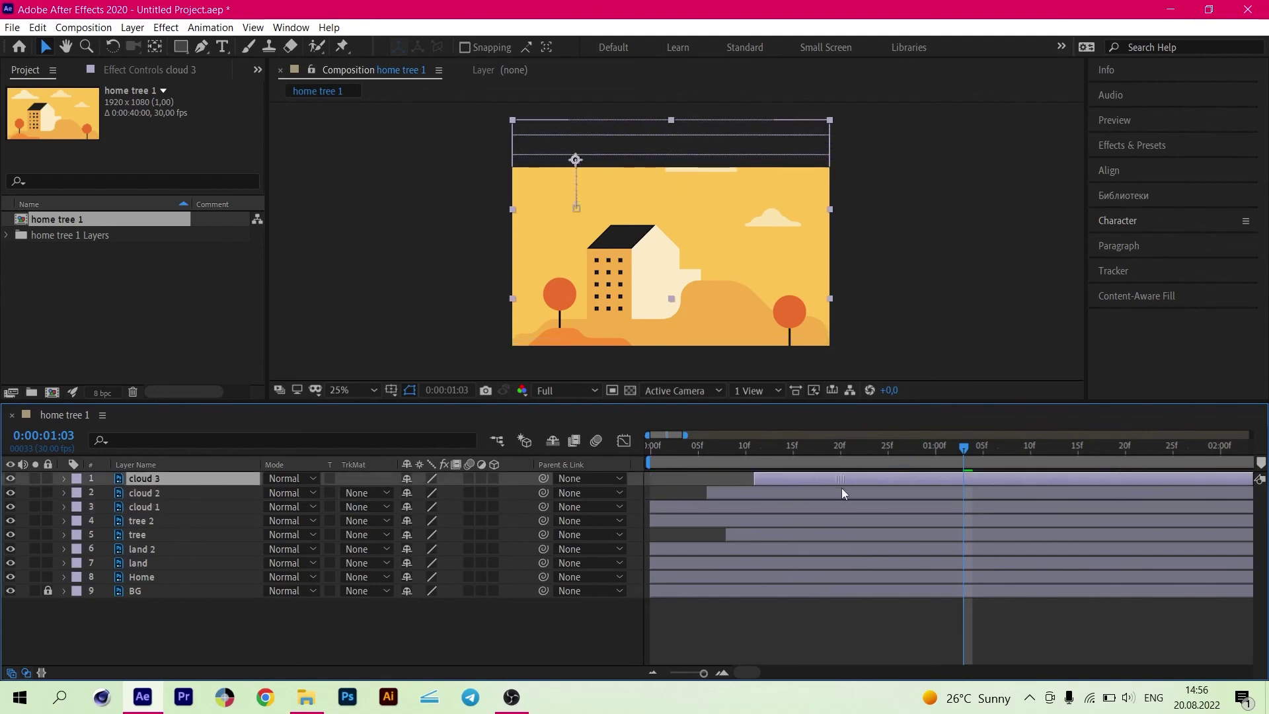
click(665, 451)
click(761, 616)
key(space)
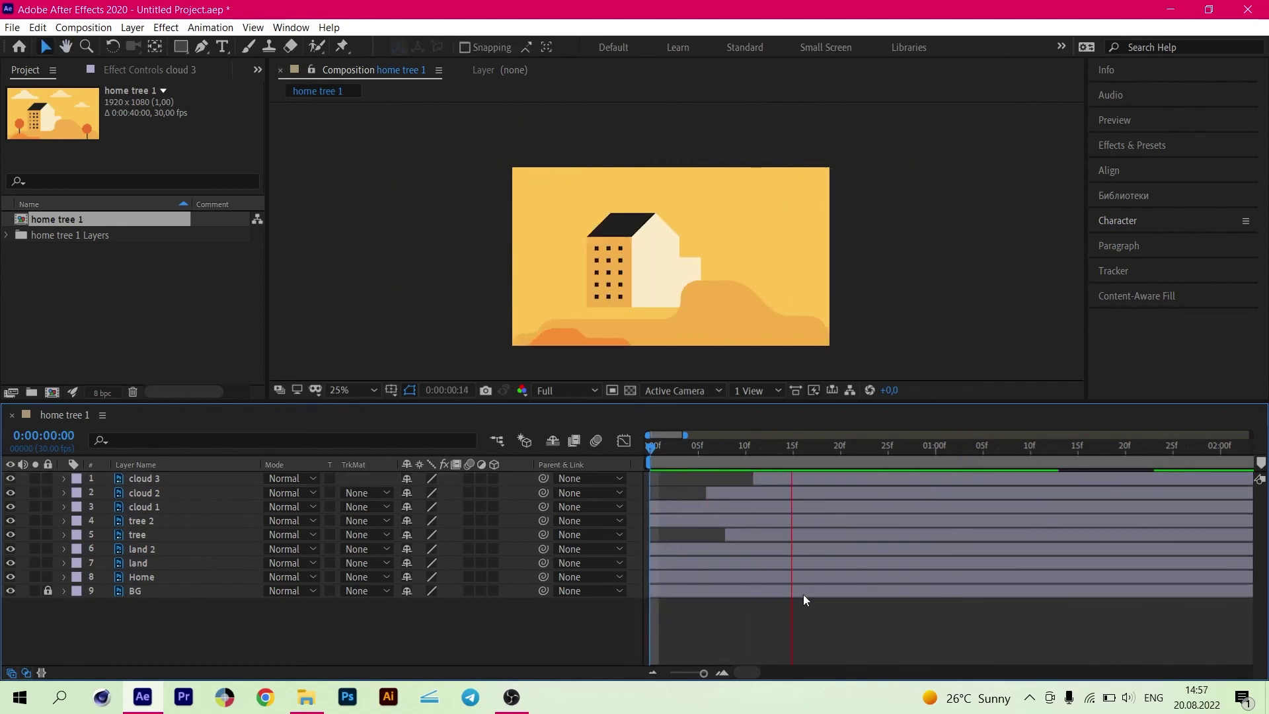
click(679, 444)
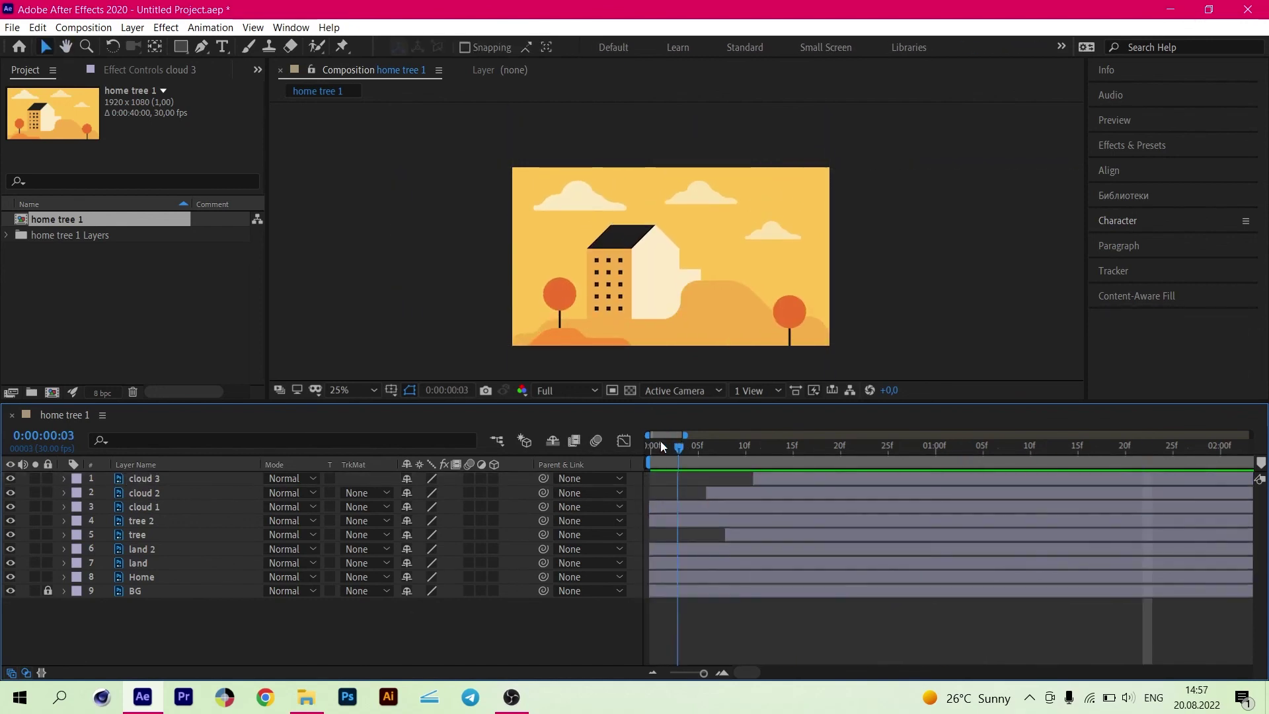
- Enable motion blur for the composition and for every layer except BG, and check it on the house at 0:00:00:14
drag(662, 445, 1010, 475)
click(141, 574)
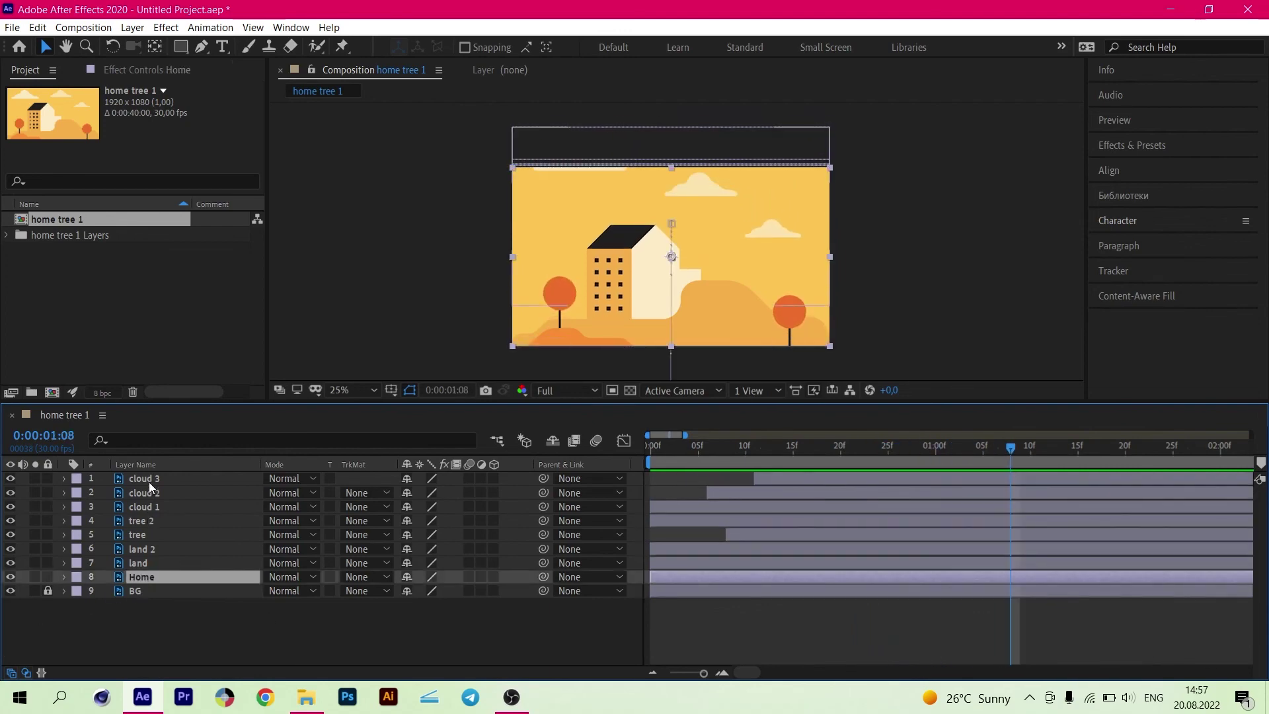
key(ctrl+a)
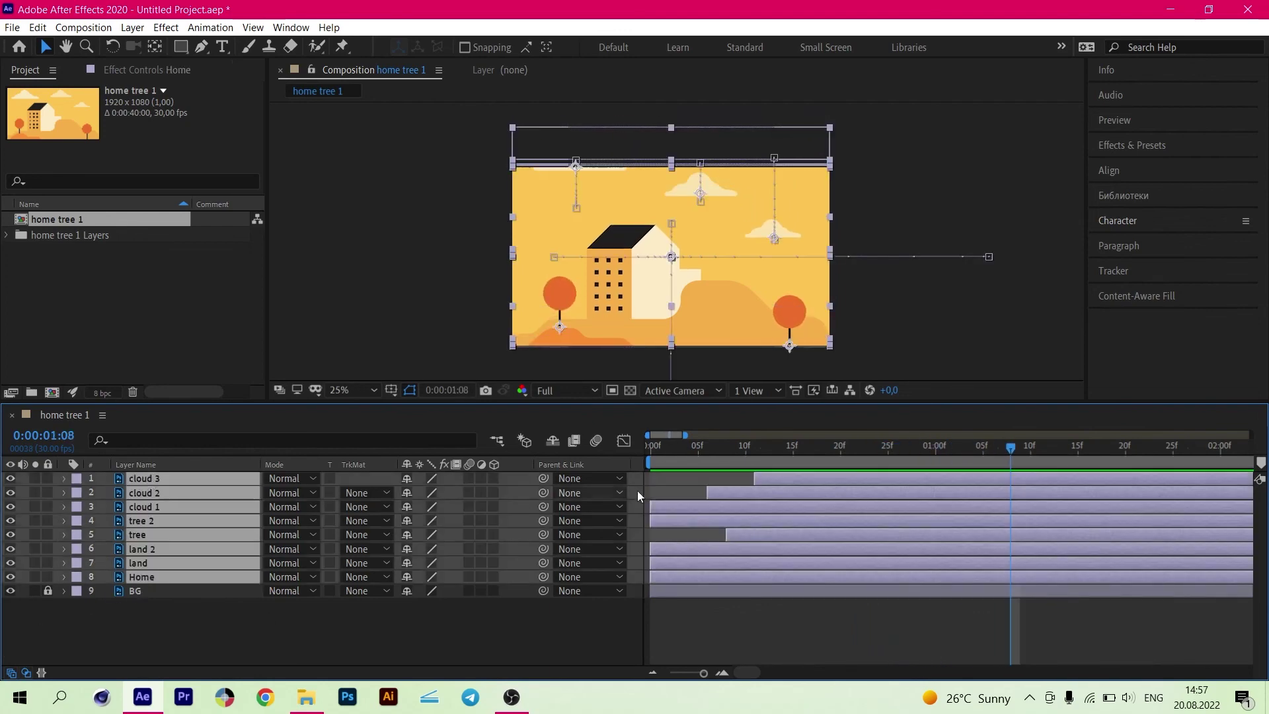
click(469, 474)
mouse_move(786, 452)
mouse_down()
mouse_move(687, 450)
mouse_move(782, 456)
mouse_up()
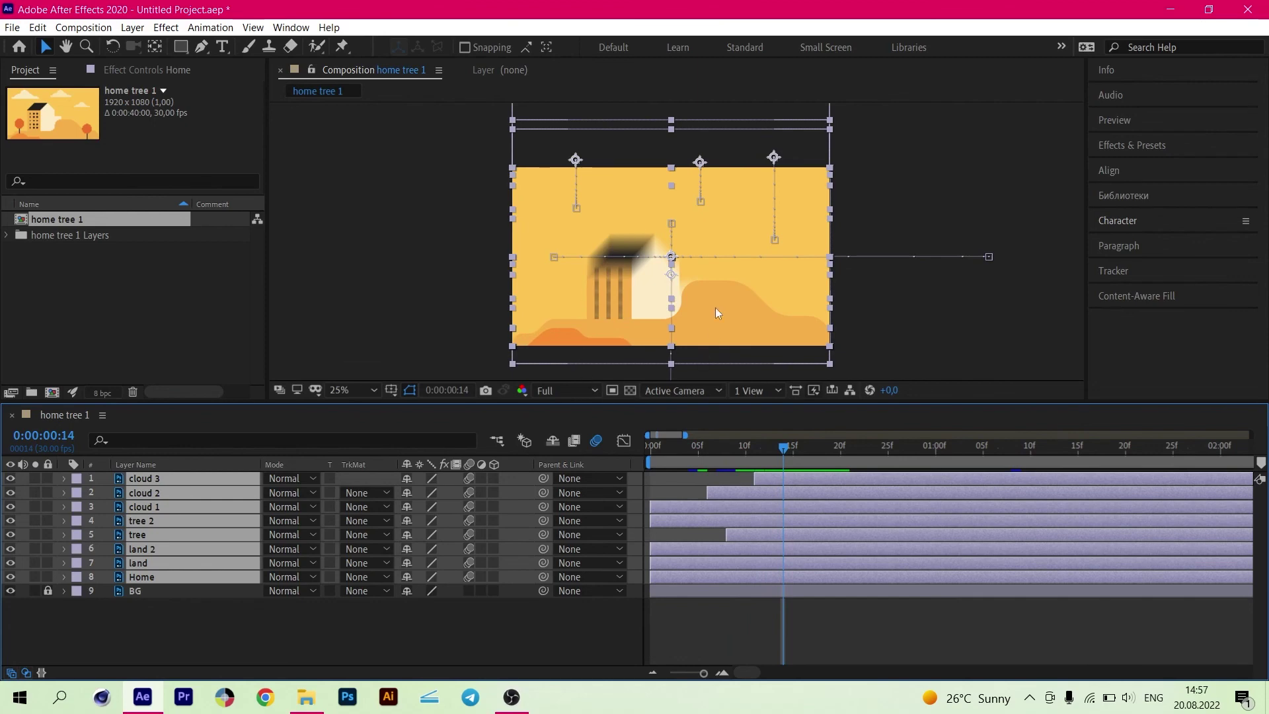
- Trim the composition to a duration of 0:00:01:24 and review the finished animation from start to end
drag(782, 448, 585, 447)
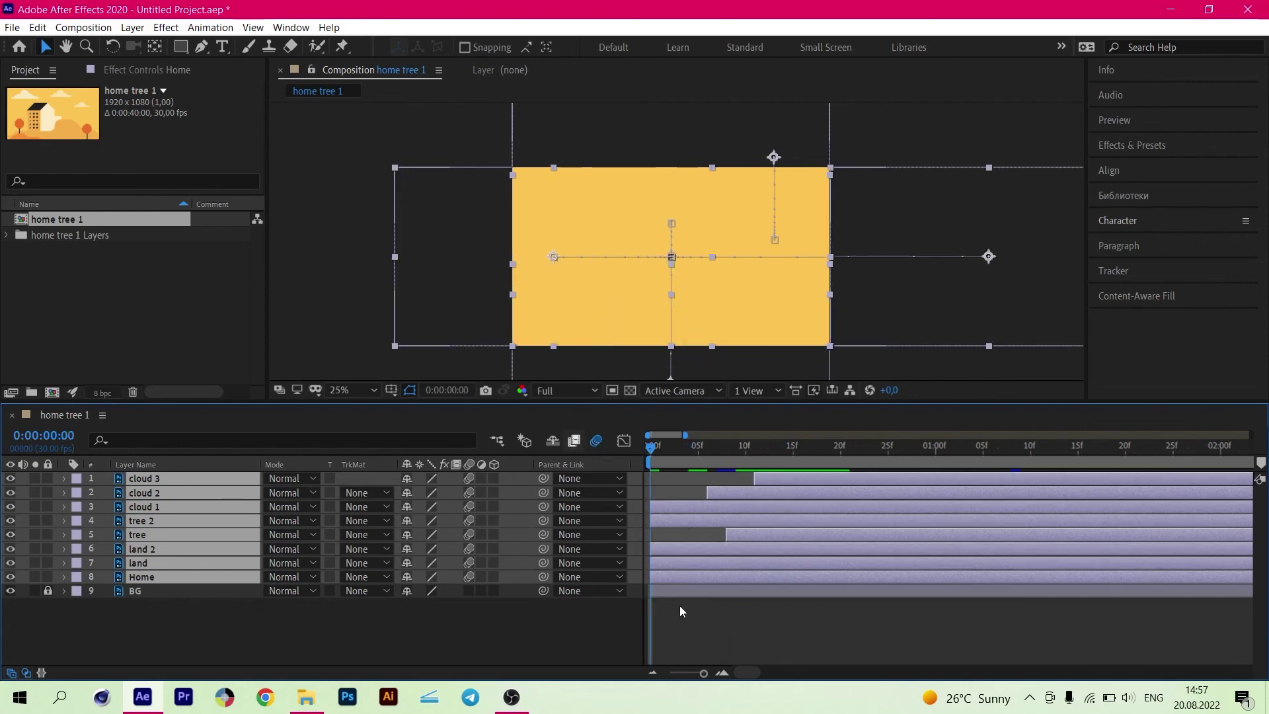
click(700, 606)
key(space)
key(space)
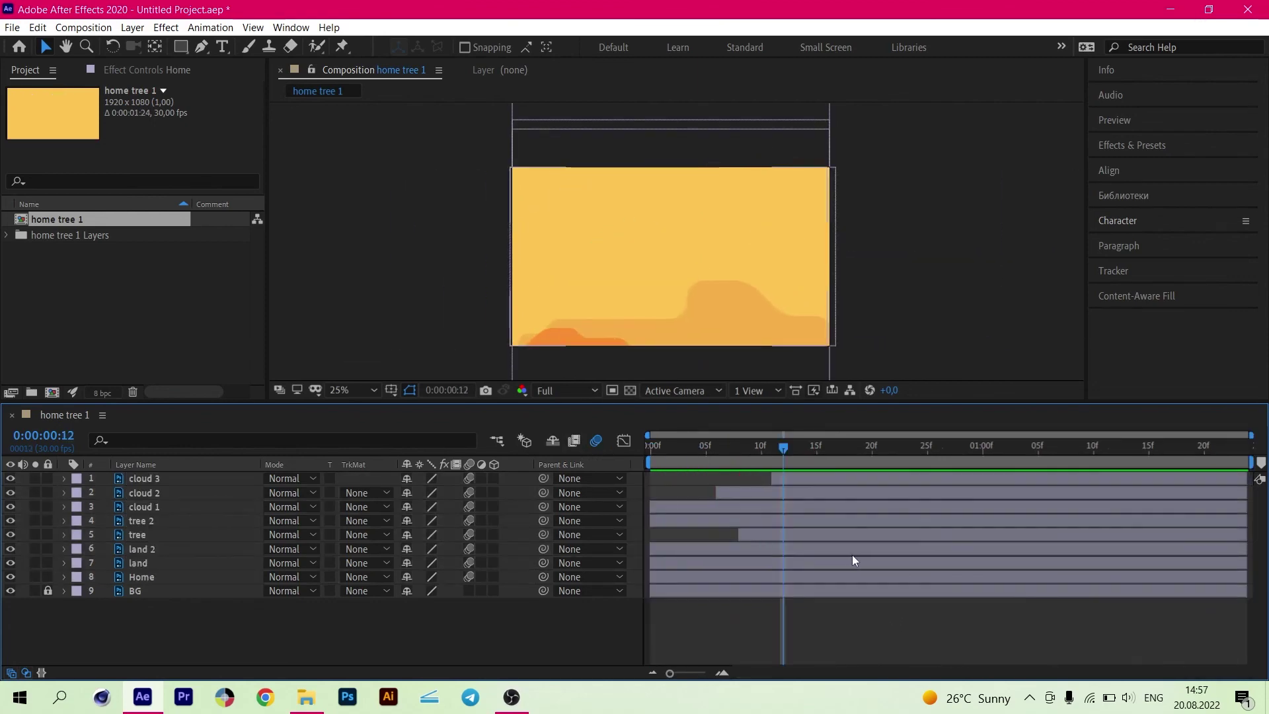
drag(815, 450, 1194, 485)
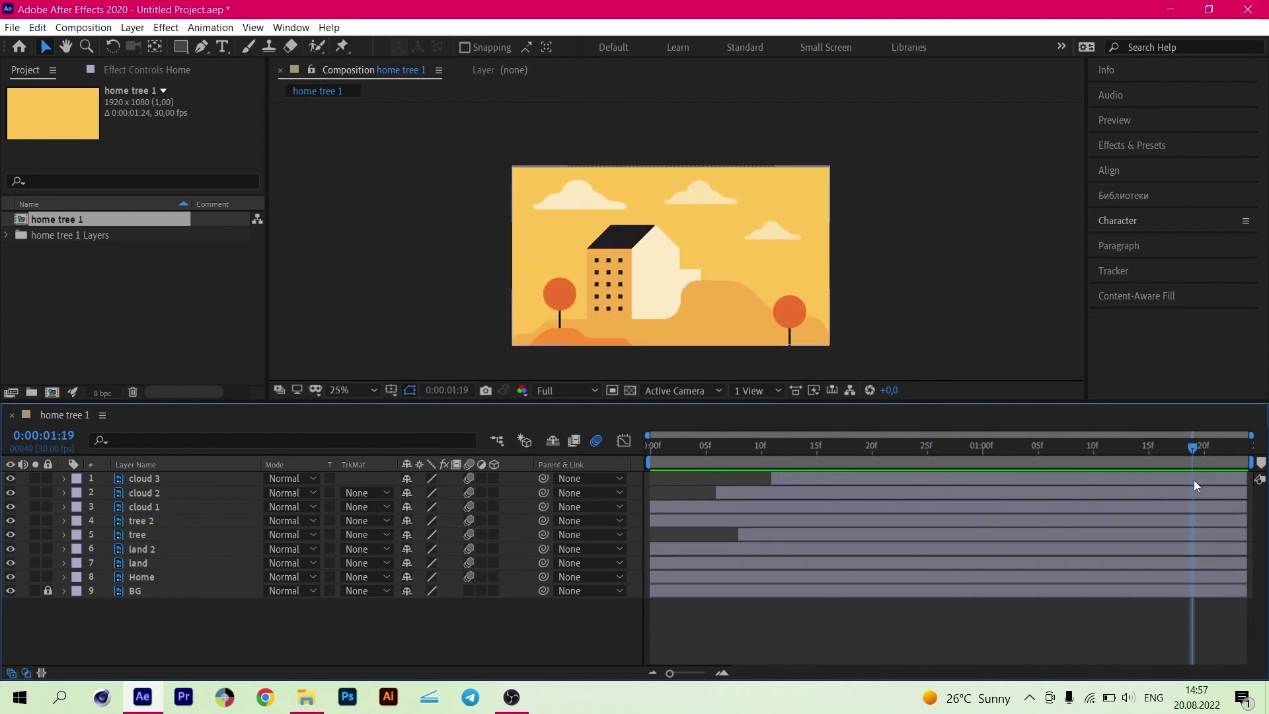